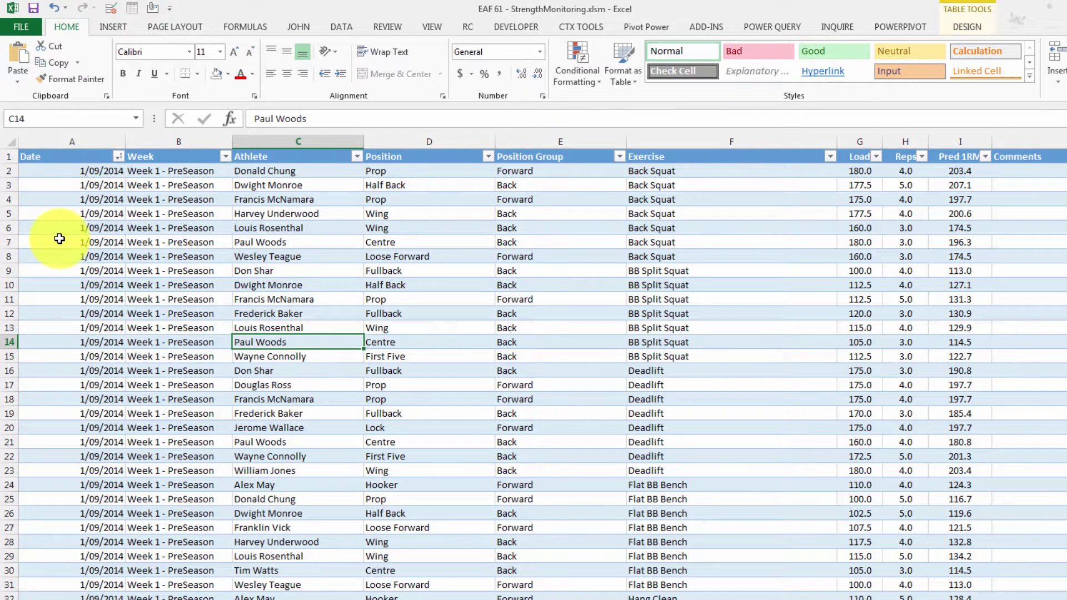
Review the log's Week, athlete, Position, Position Group, exercise and load cells, then view the pivot sheet
left_click(170, 215)
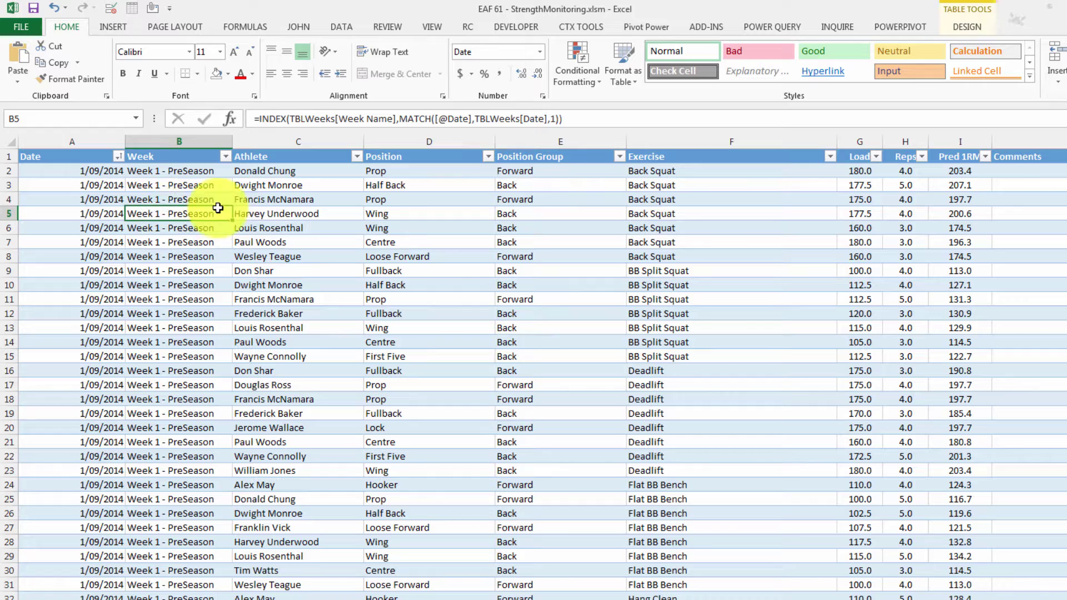
left_click(262, 215)
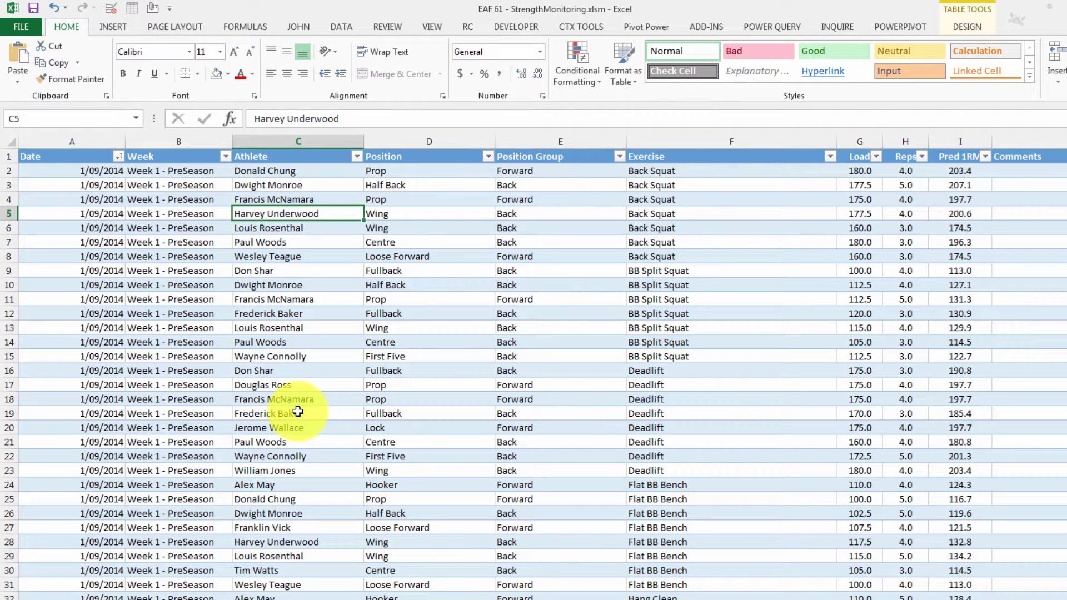
left_click(411, 227)
left_click(547, 227)
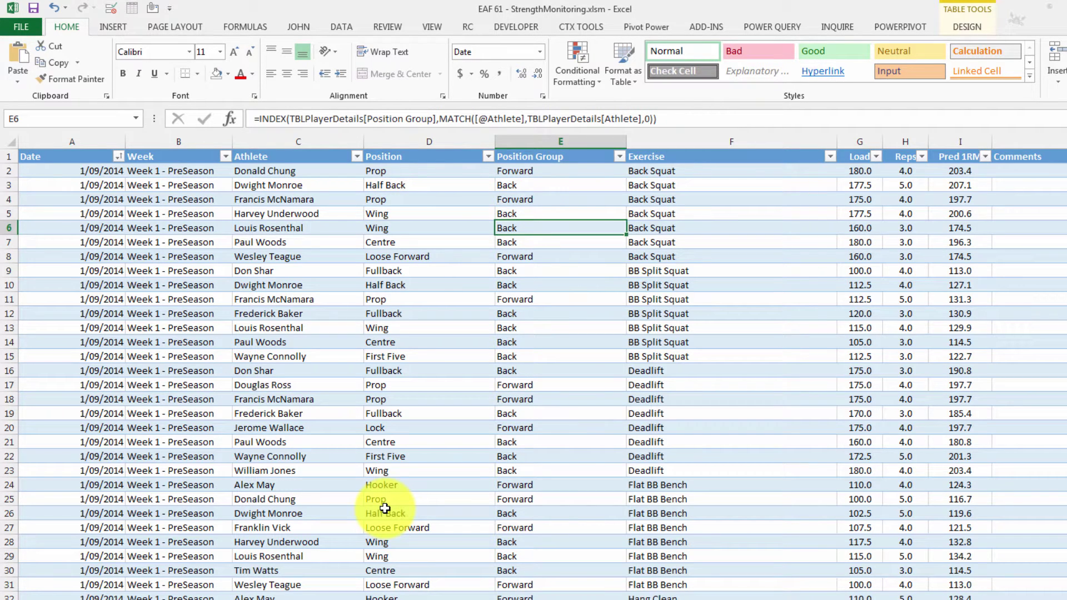
left_click(685, 227)
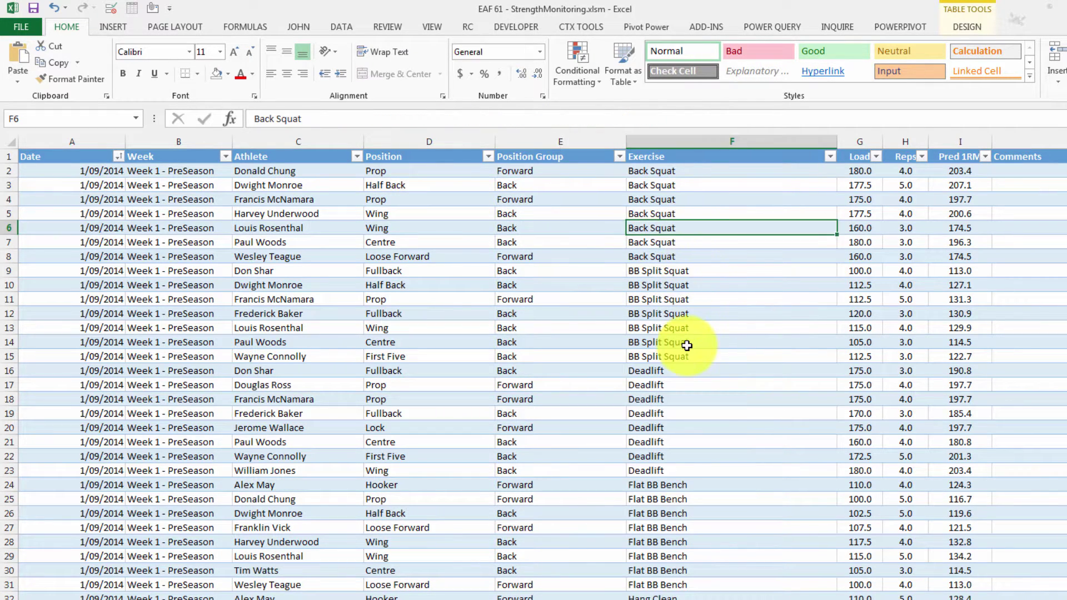
left_click(863, 241)
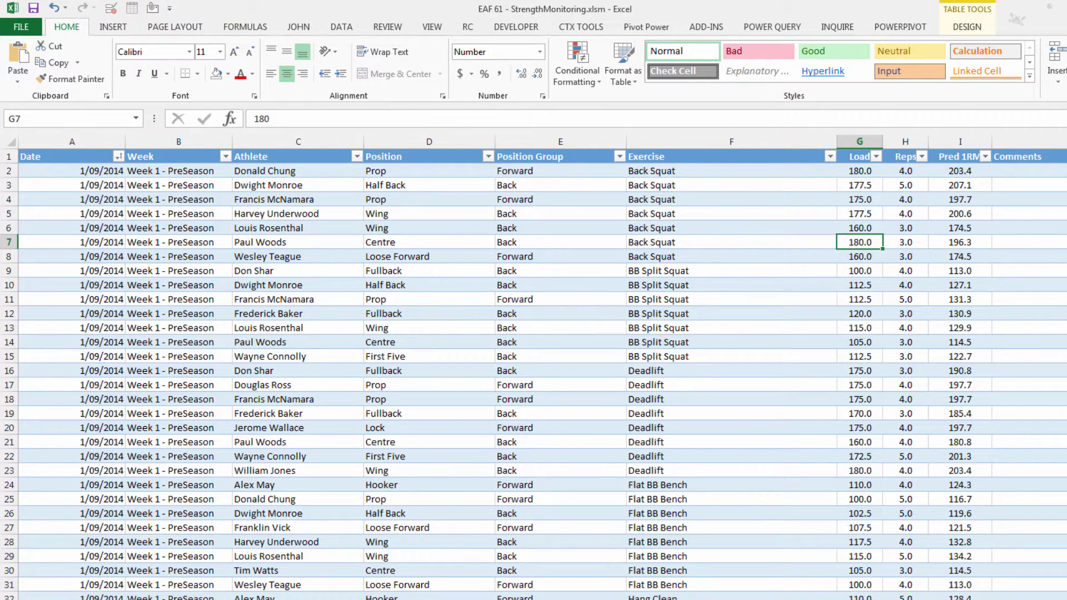
left_click(358, 598)
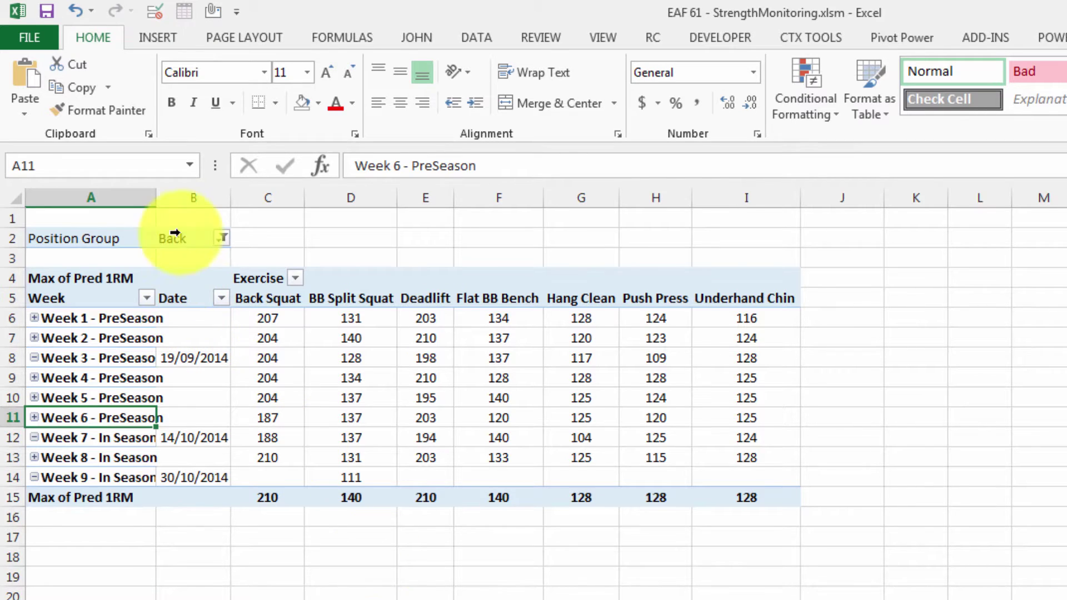
Widen column A to show full week labels, then expand and collapse Week 1's dates
left_click_drag(160, 195, 247, 228)
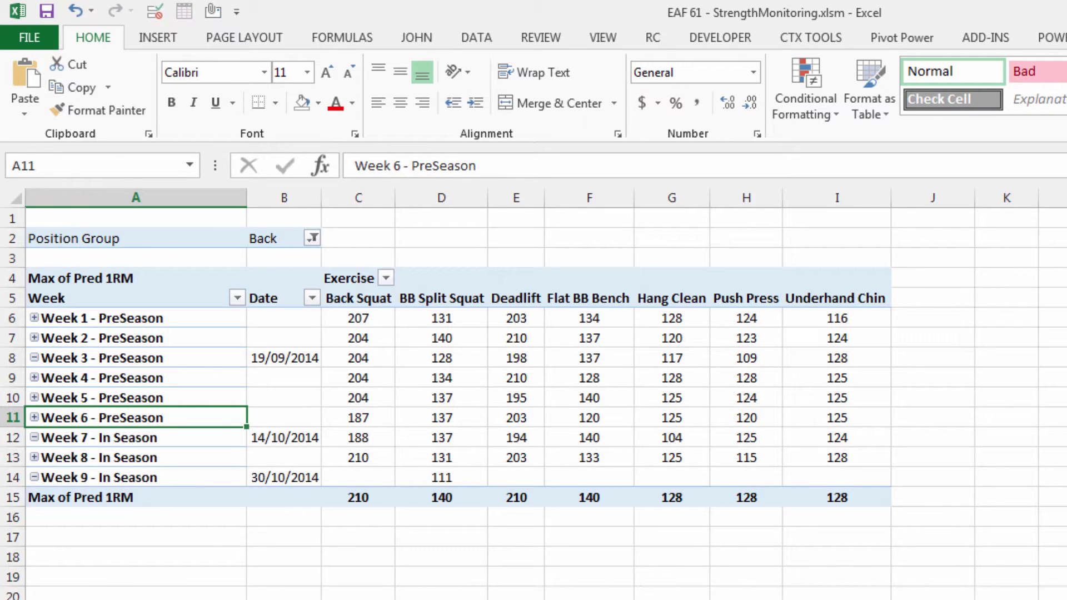
left_click(33, 319)
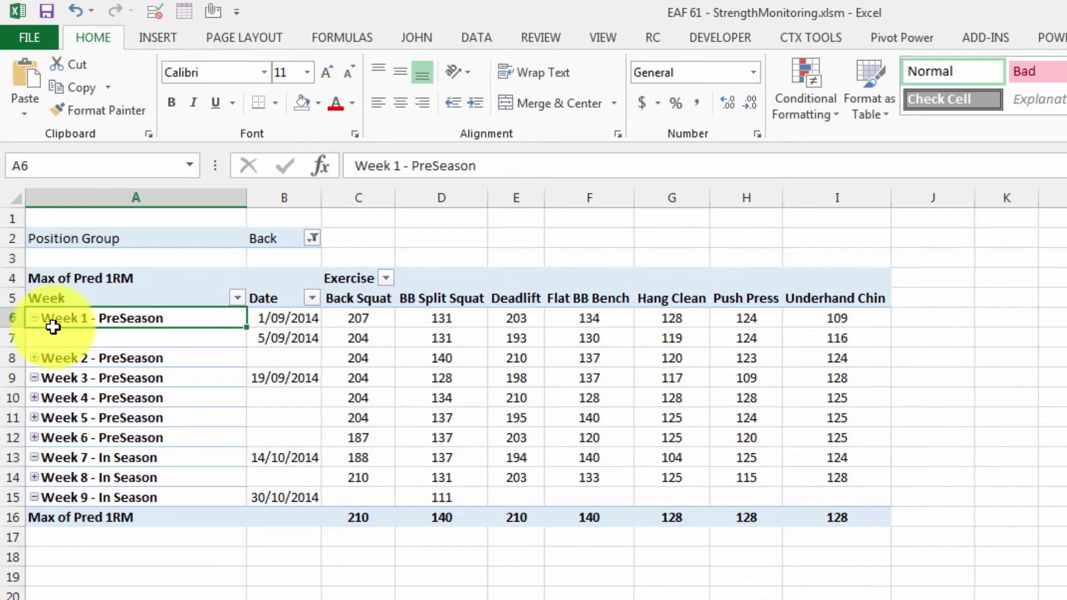
left_click(34, 319)
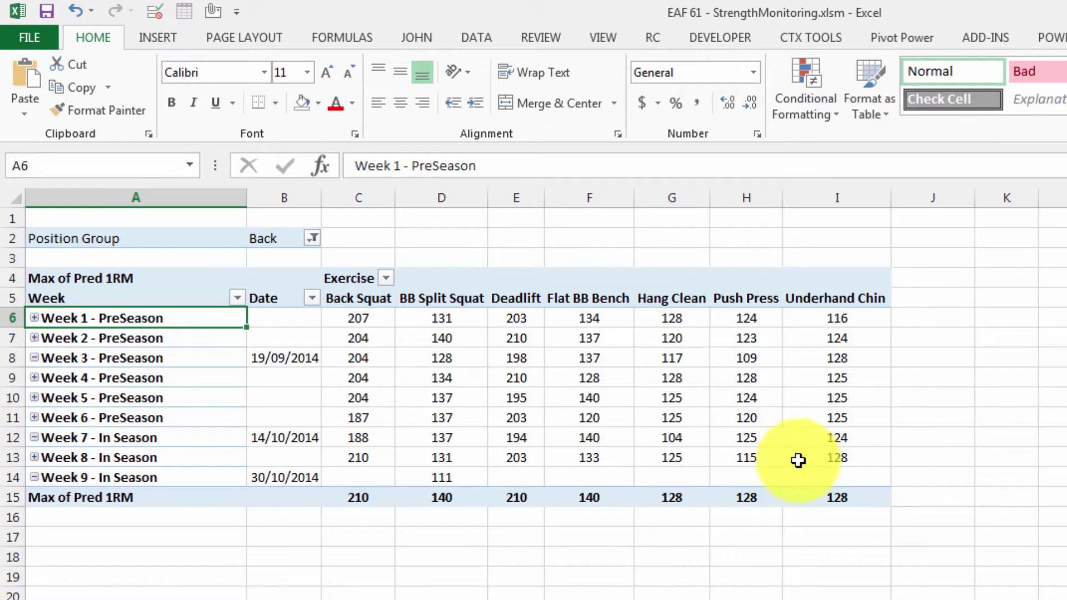
mouse_move(379, 498)
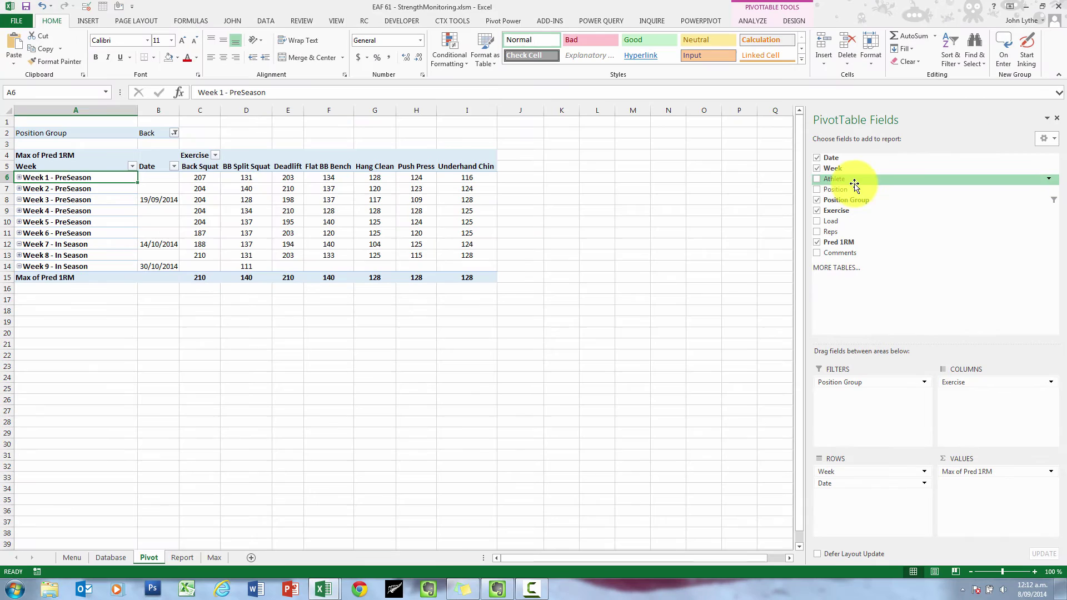
Add Athlete as a pivot filter and filter the pivot to a single athlete
left_click_drag(855, 185, 754, 388)
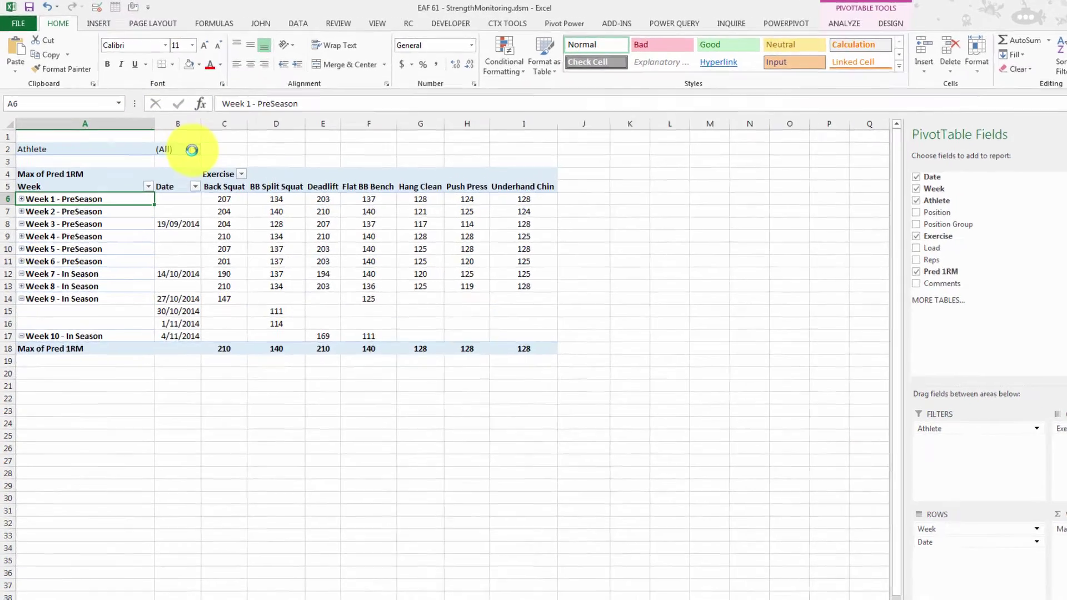
left_click(191, 150)
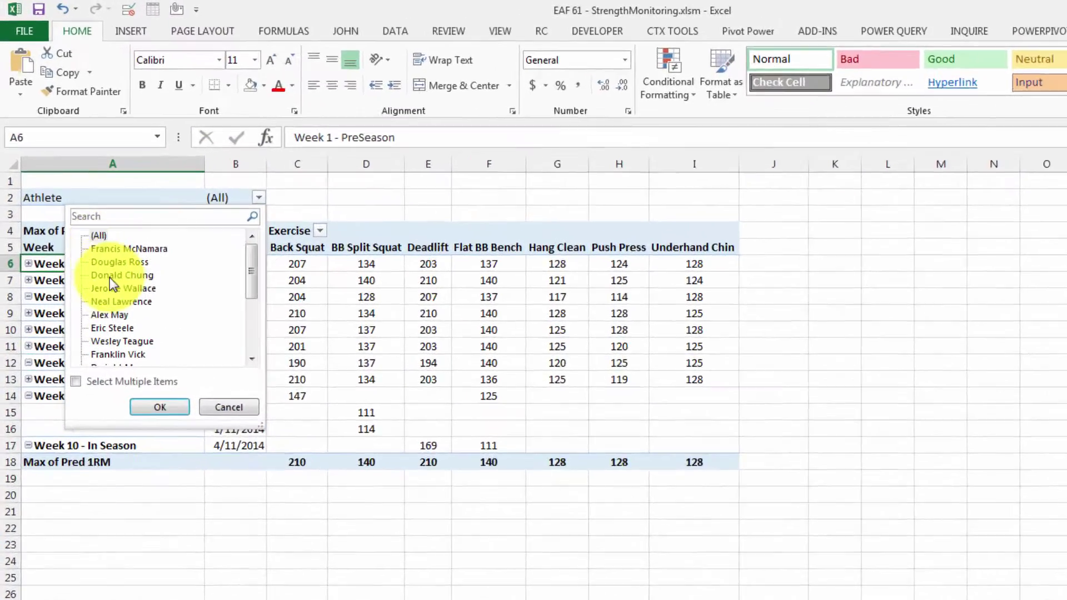
left_click(90, 198)
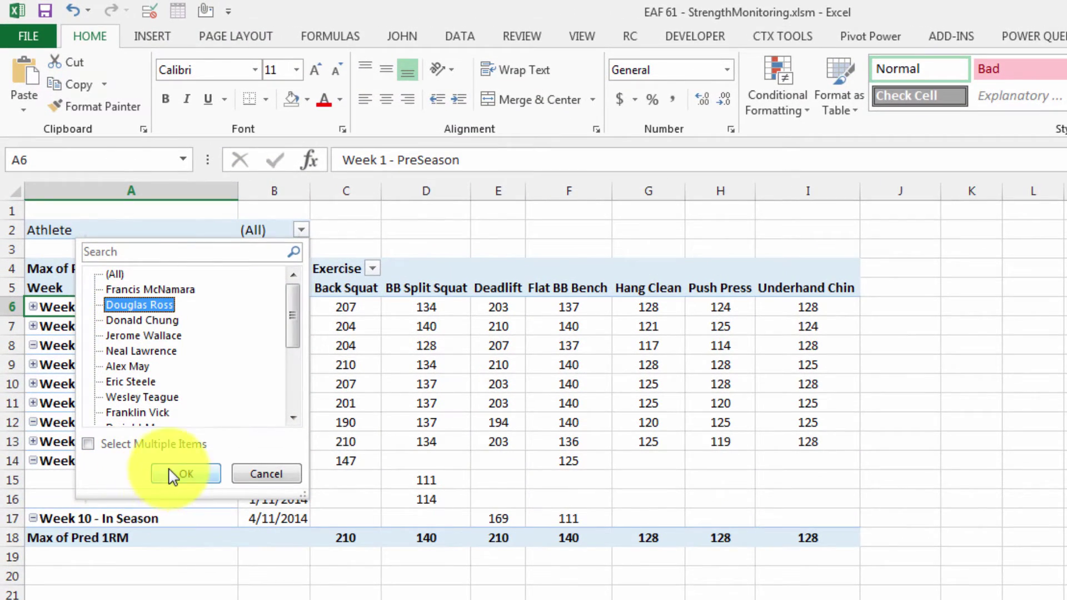
left_click(174, 476)
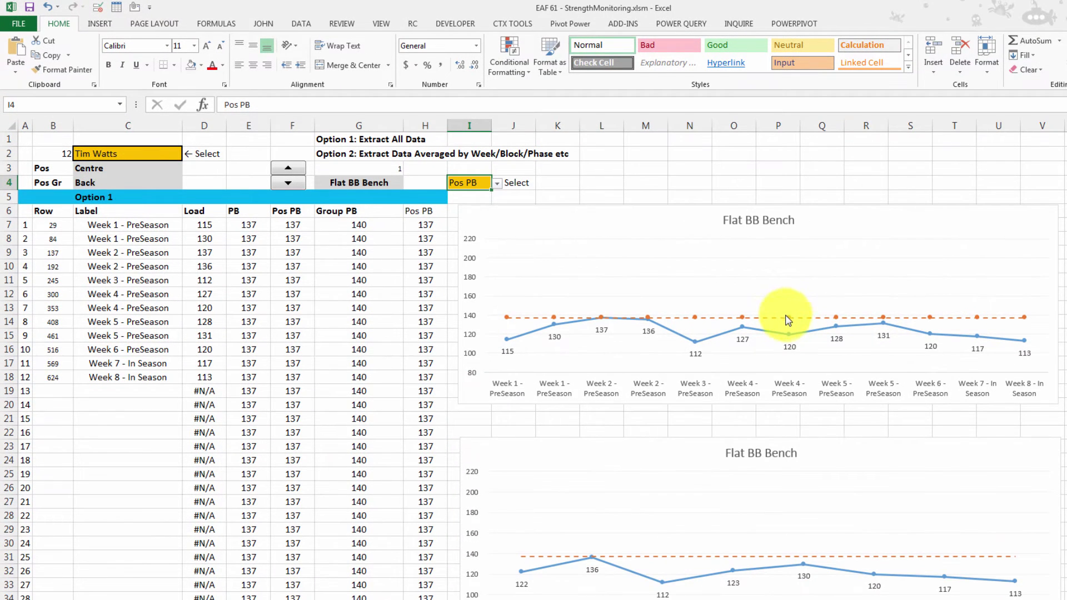
Step the chart exercise through Underhand Chin and Hang Clean, returning to Flat BB Bench
left_click(289, 168)
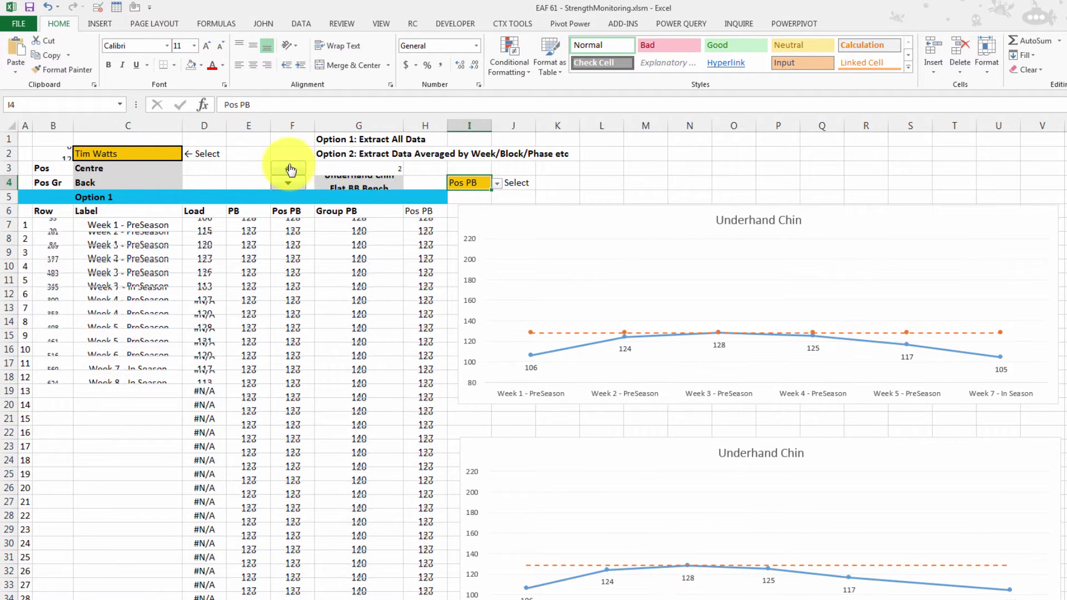
left_click(288, 169)
left_click(293, 187)
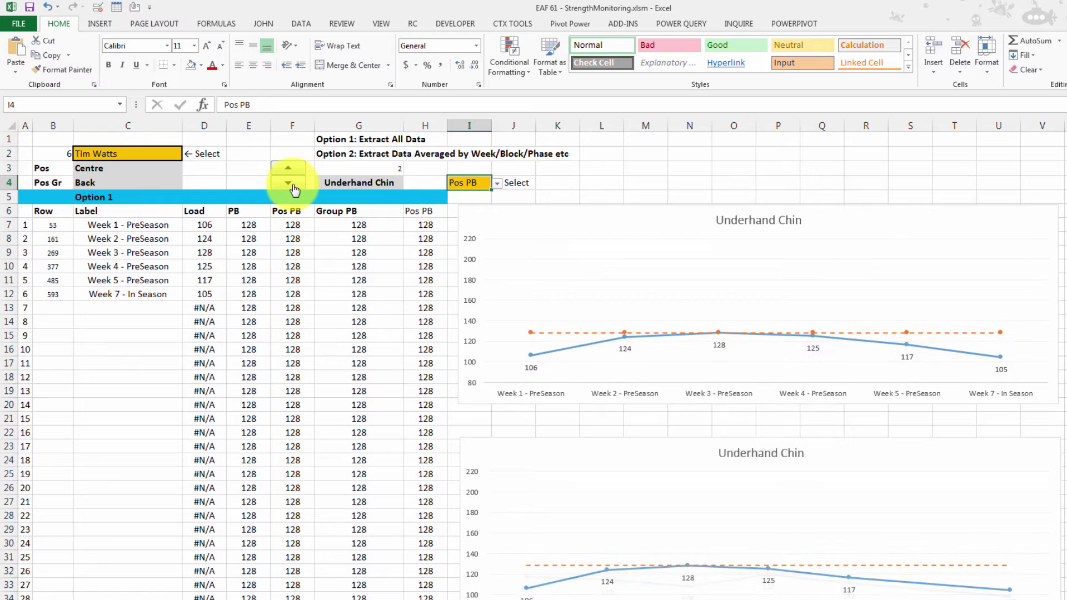
left_click(293, 187)
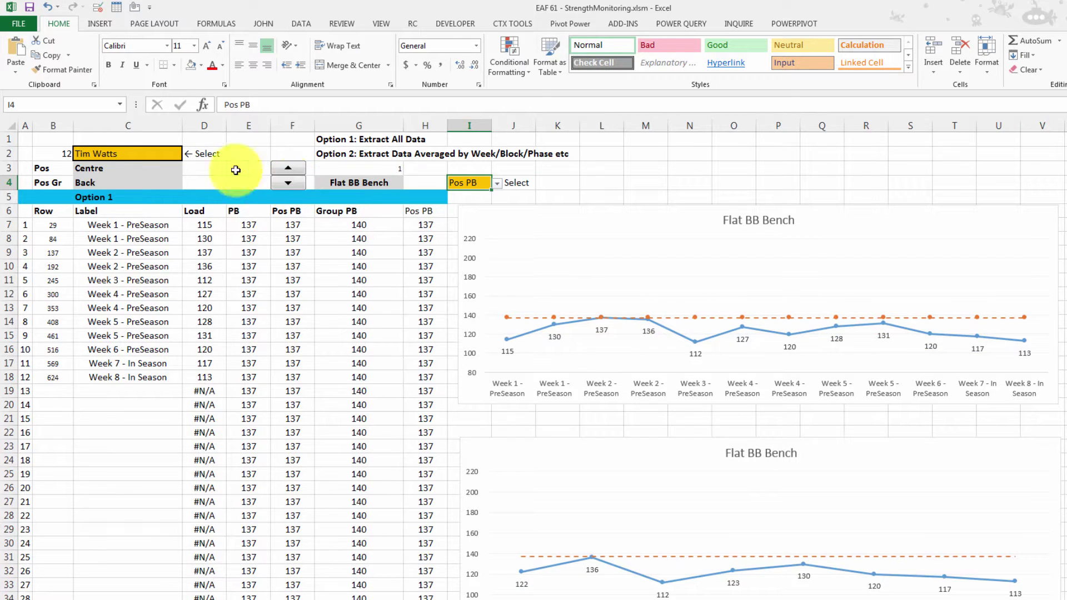
Switch the table and charts to a different athlete in C2
left_click(167, 154)
left_click(189, 155)
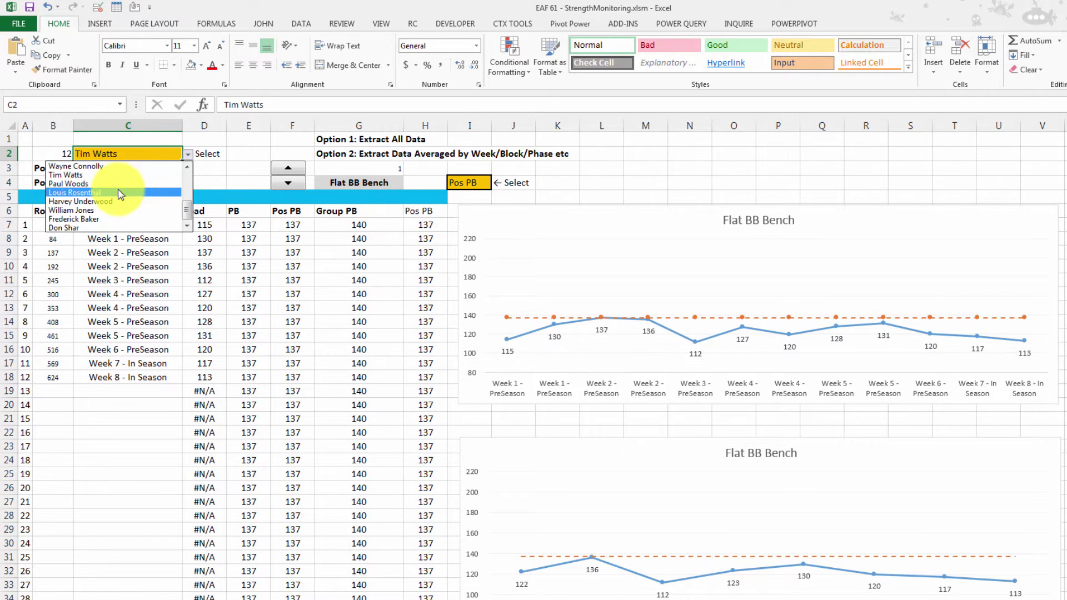
left_click(118, 190)
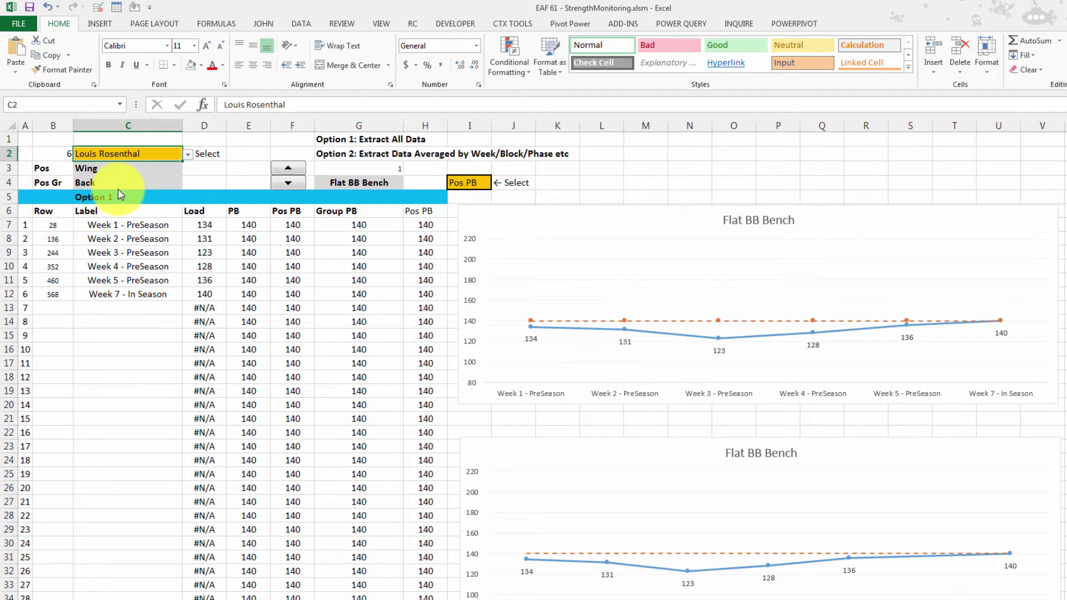
Set the I4 comparison to the athlete's own PB, then move to the strength load database sheet
left_click(453, 181)
left_click(499, 185)
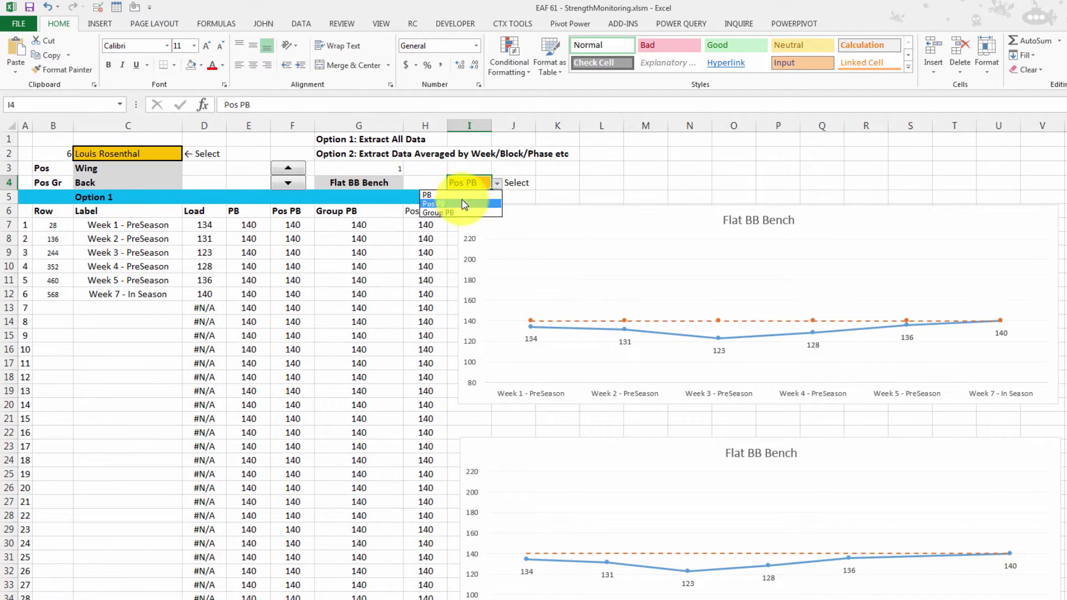
left_click(464, 204)
left_click(497, 184)
left_click(453, 195)
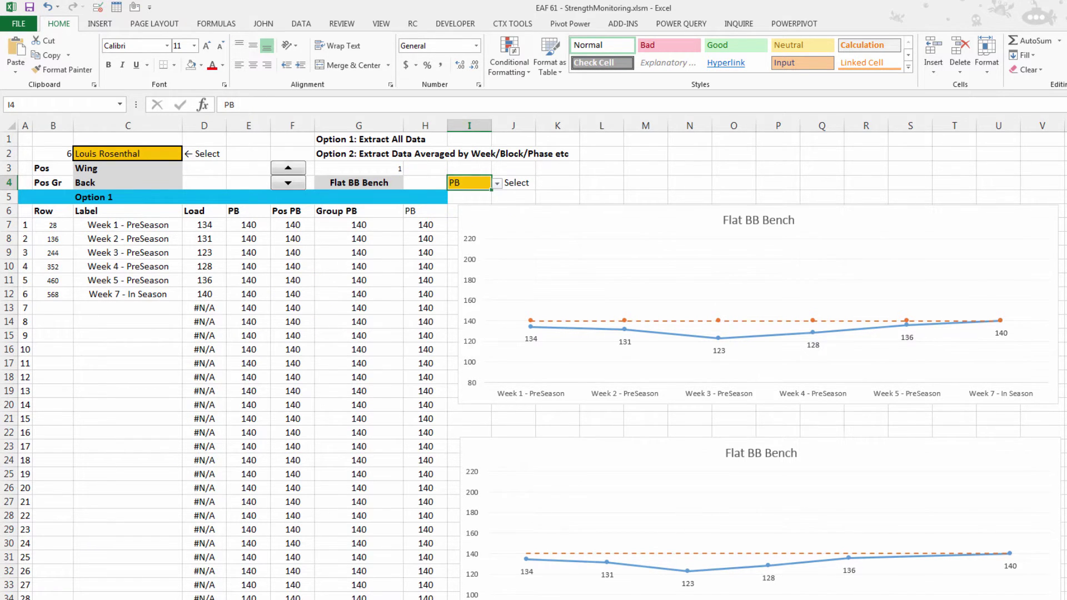
key("ctrl+Page_Up")
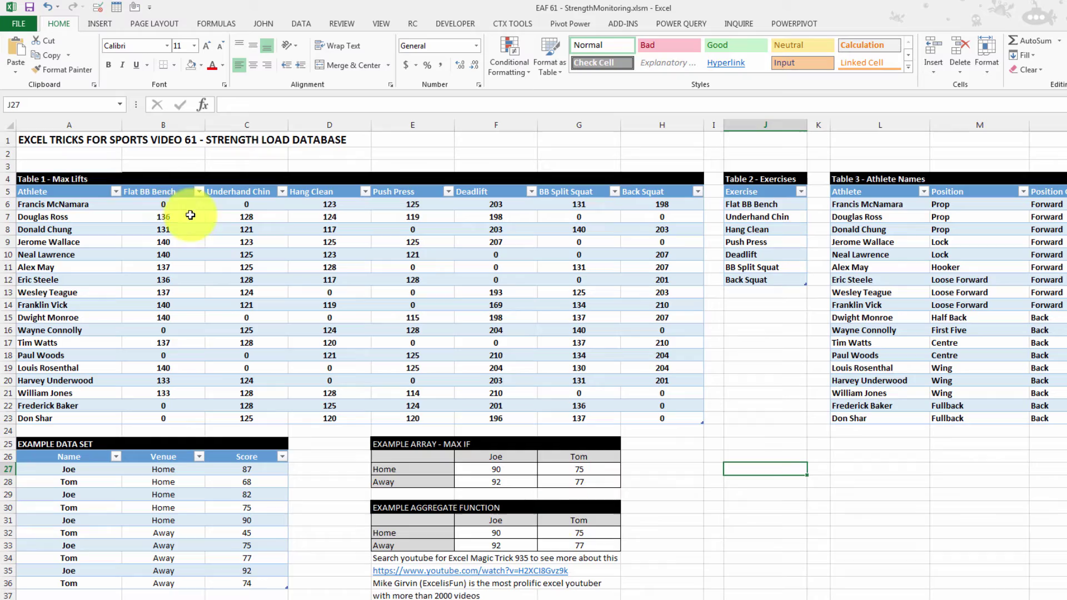
left_click_drag(65, 181, 679, 417)
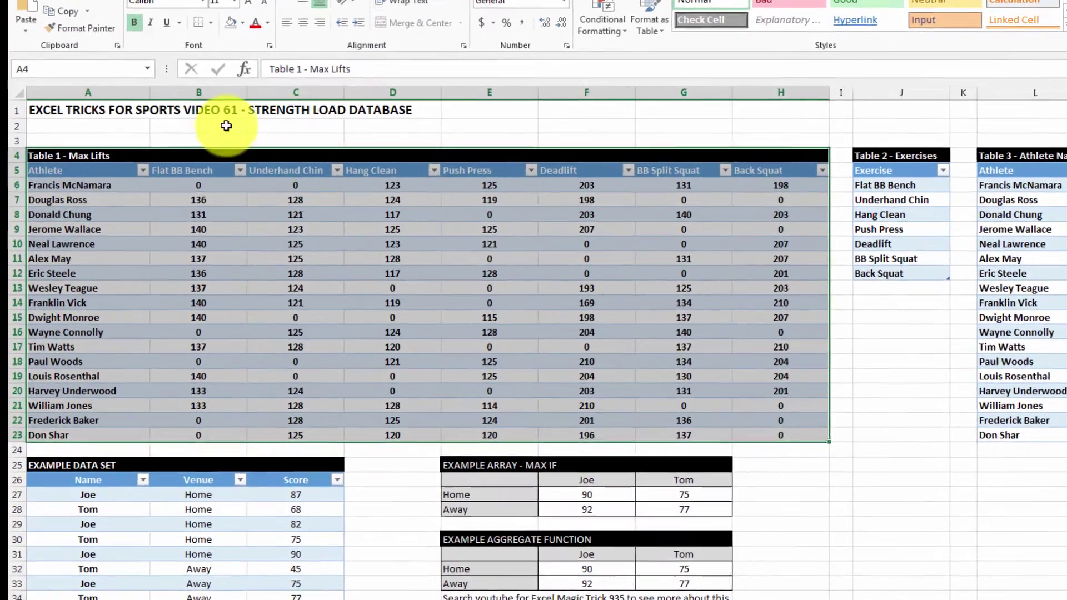
left_click(60, 125)
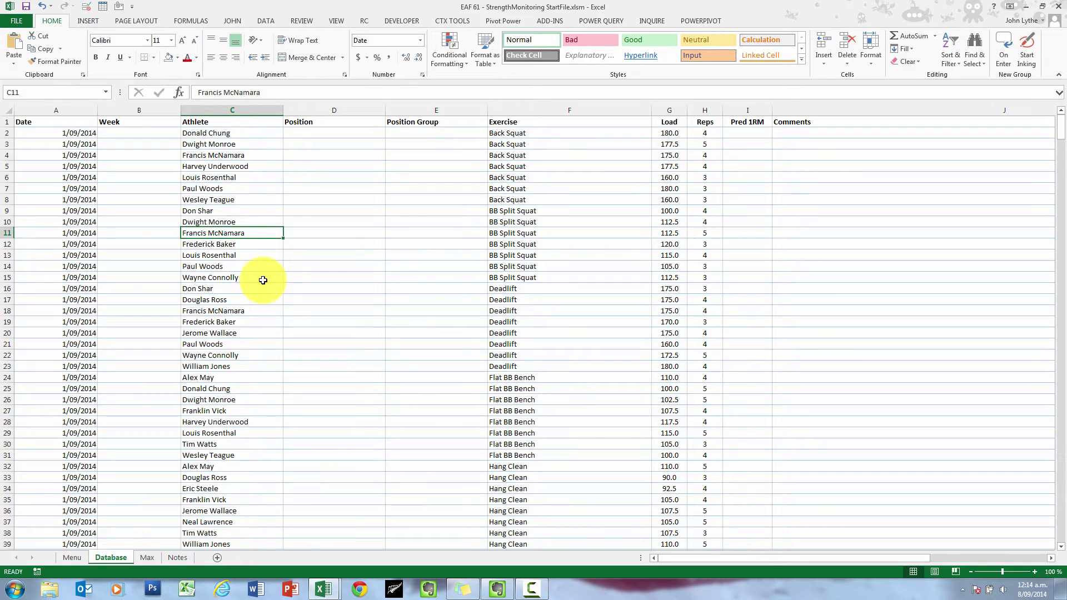
Convert the Database data A1:J659 into an Excel table with headers
left_click(226, 135)
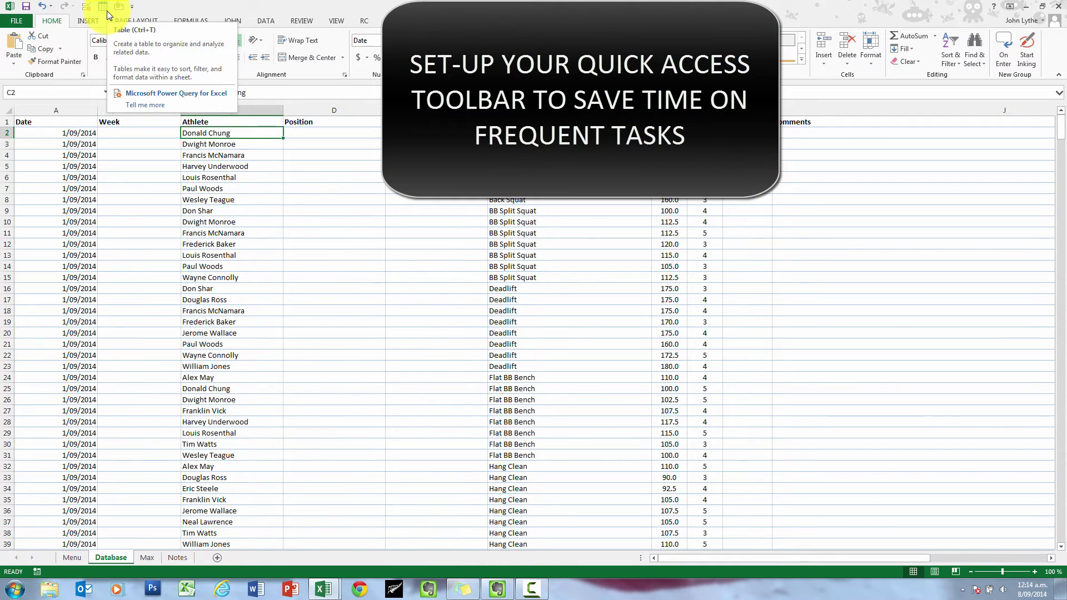
left_click(132, 6)
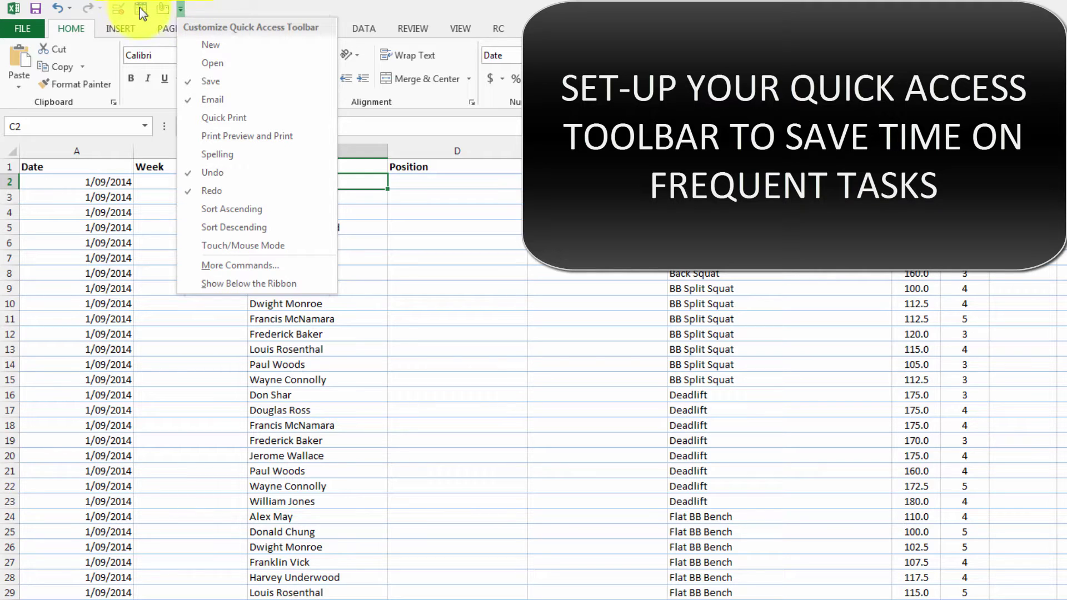
left_click(125, 25)
left_click(125, 26)
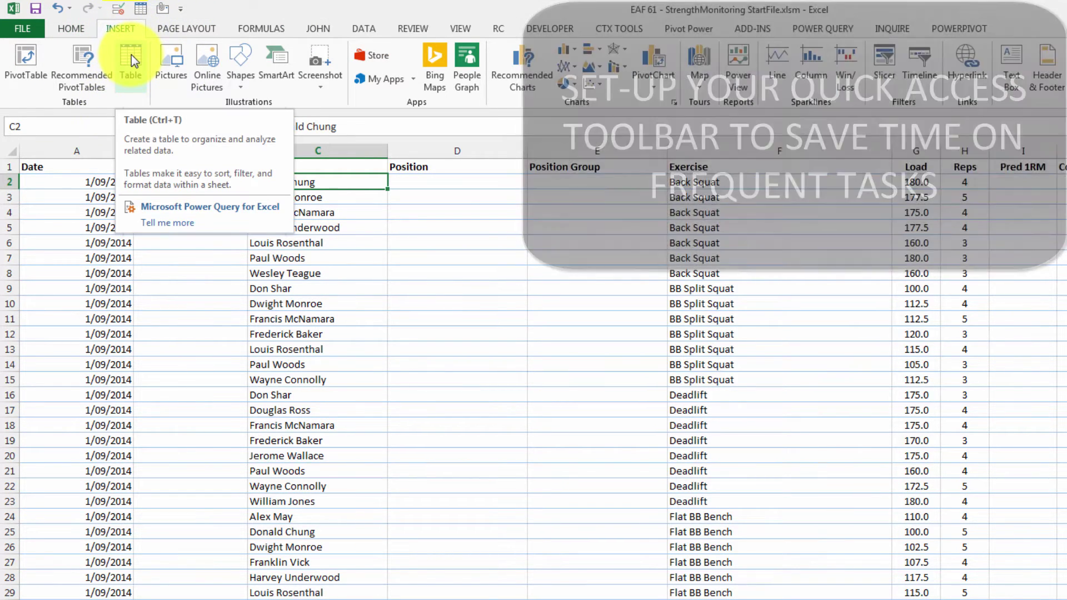
left_click(131, 54)
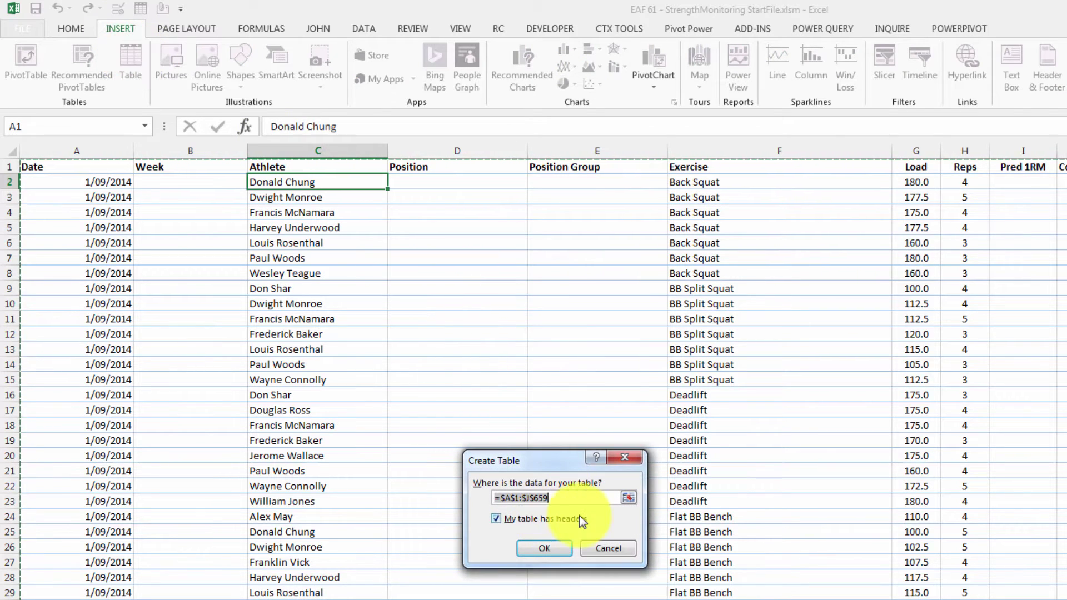
left_click(562, 544)
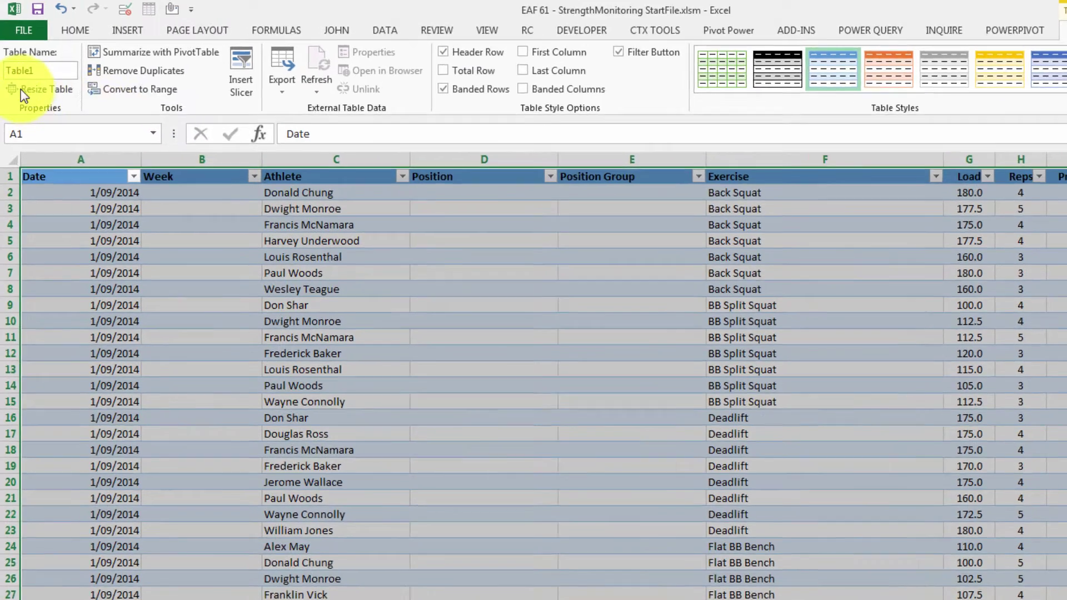
Rename the Database table to TBLDatabase and select the first empty Week cell
left_click(48, 67)
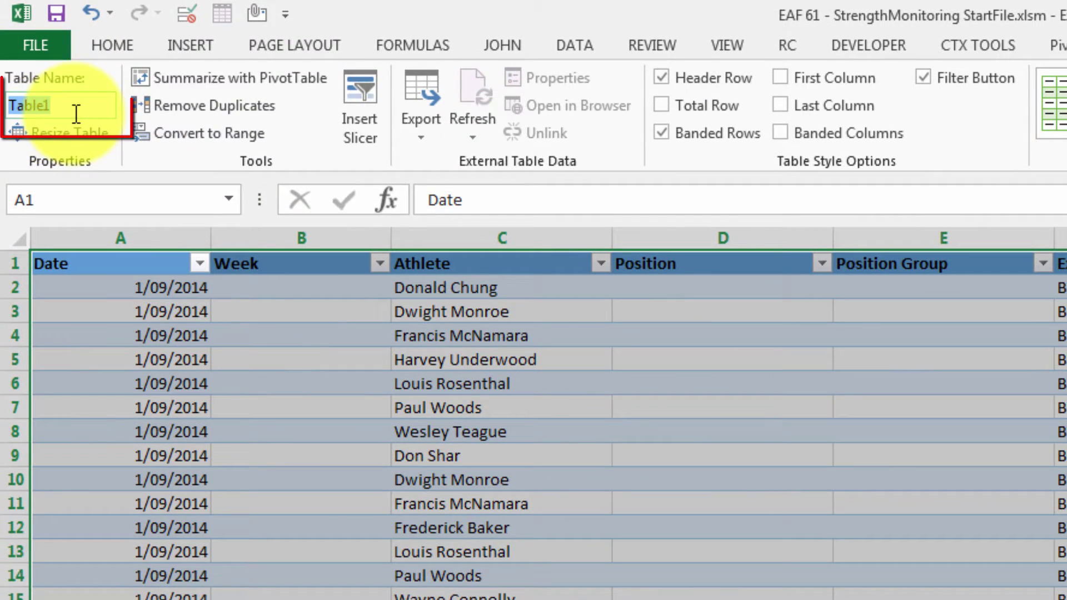
type("TBLDa")
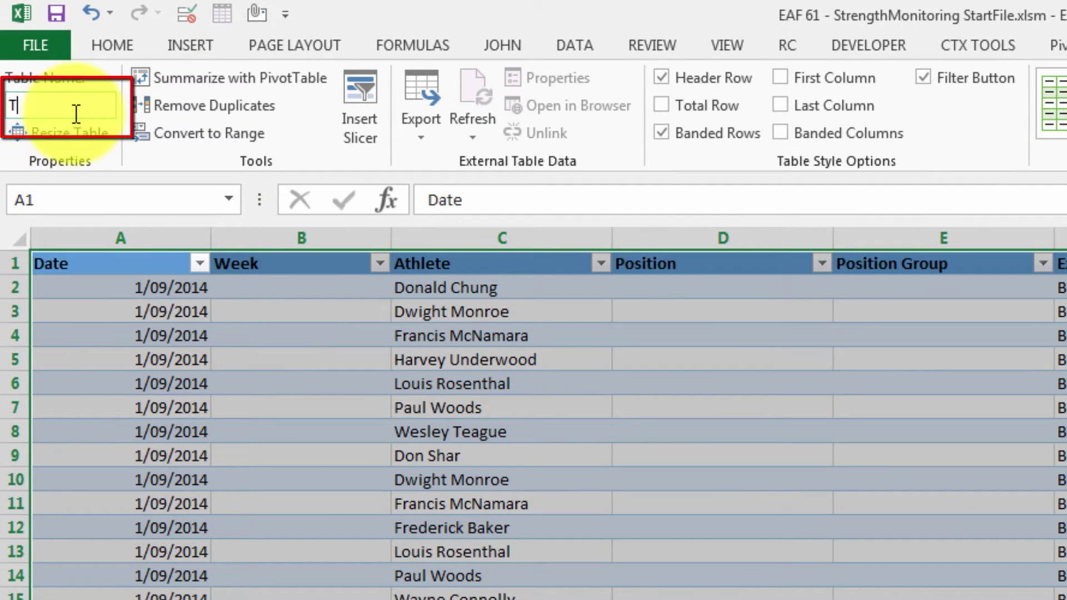
type("tabase")
key("Return")
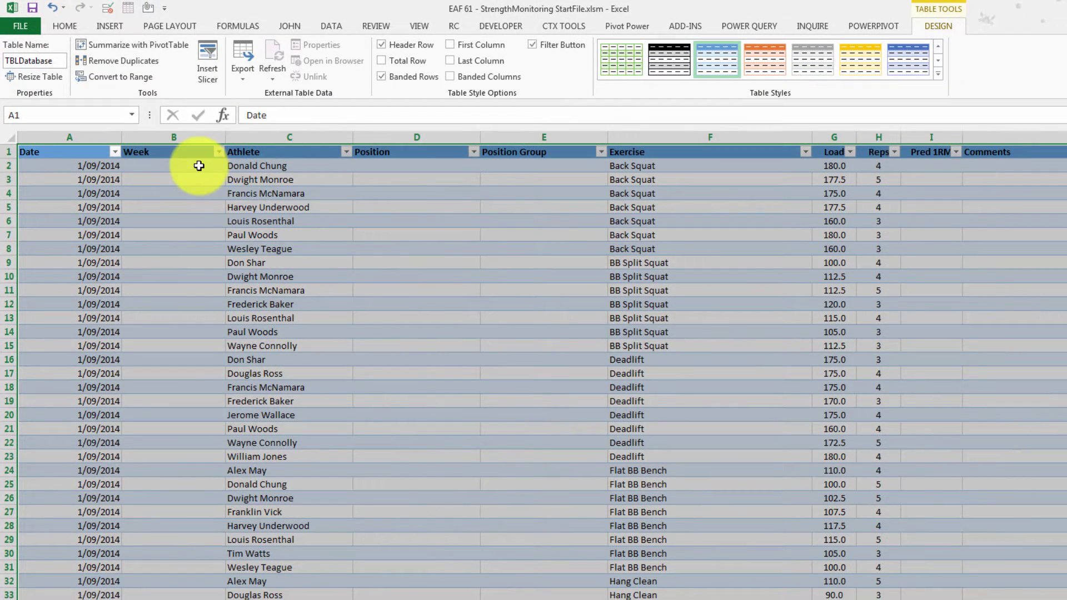
left_click(231, 203)
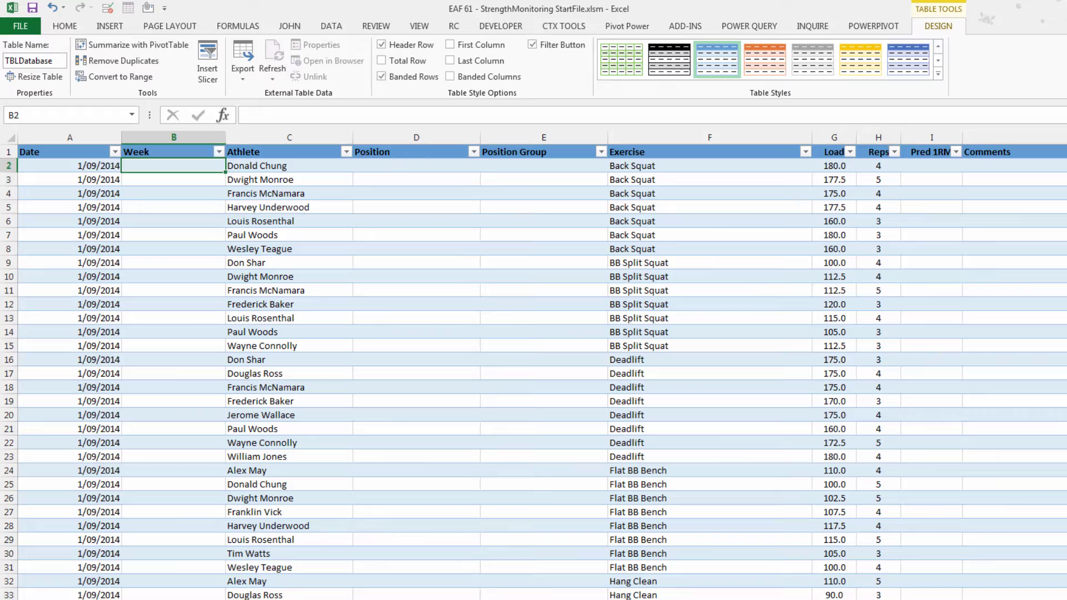
Scroll the Max sheet to its lookup tables and select the Exercise list J5:J12 with header
key("ctrl+Page_Up")
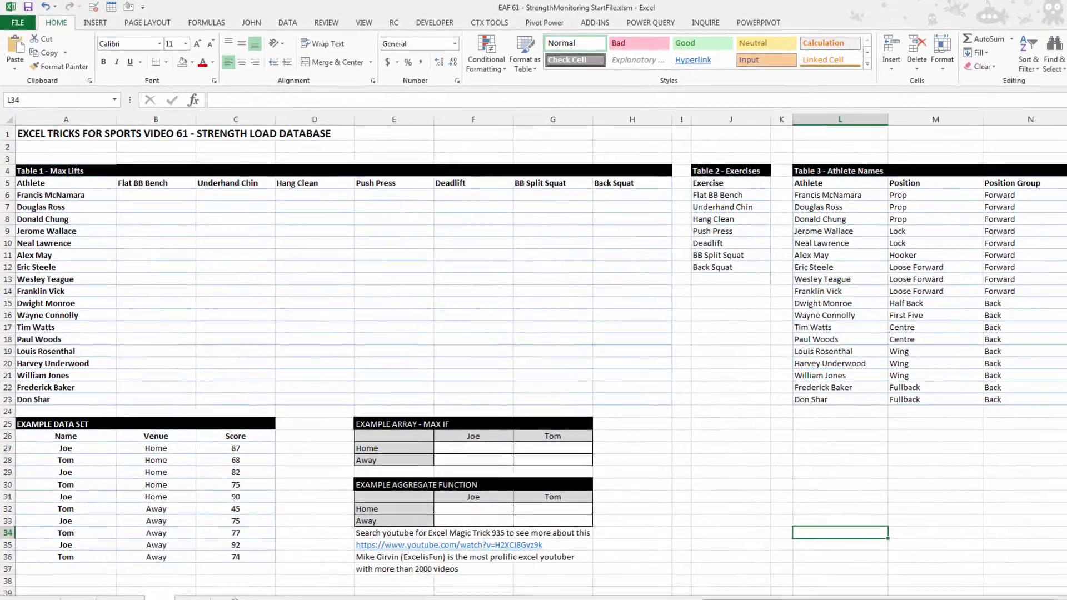
left_click(1052, 558)
left_click(1053, 558)
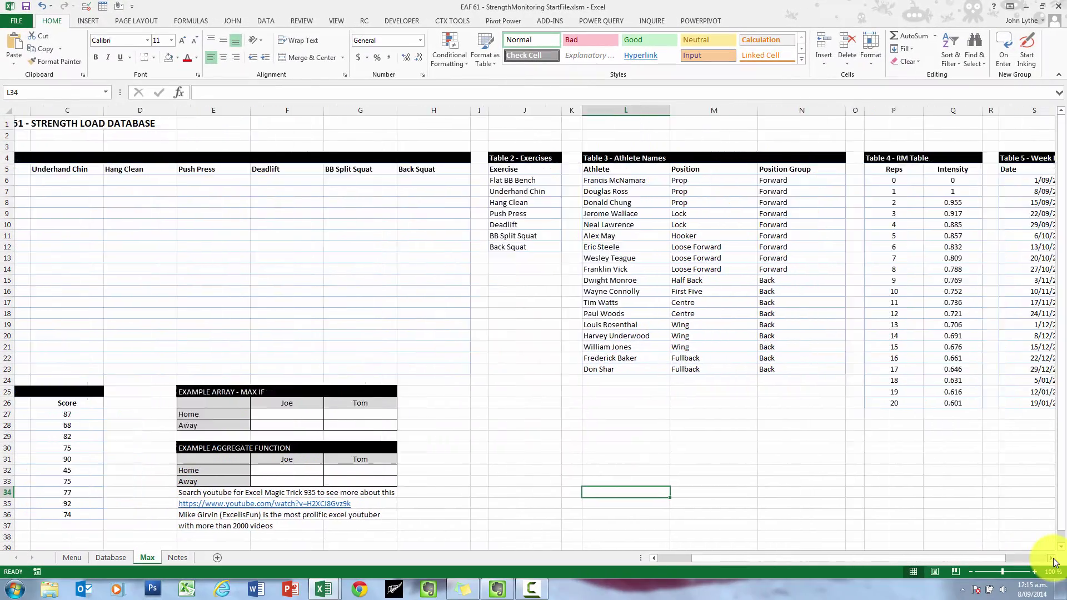
left_click(1053, 558)
left_click(1052, 558)
left_click(1053, 558)
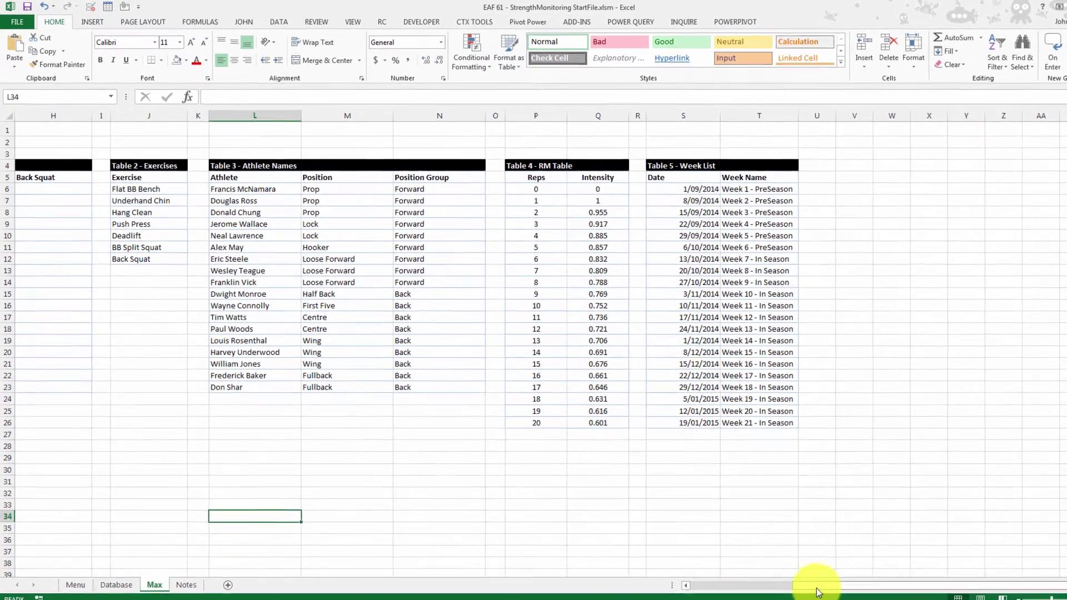
left_click_drag(767, 558, 695, 558)
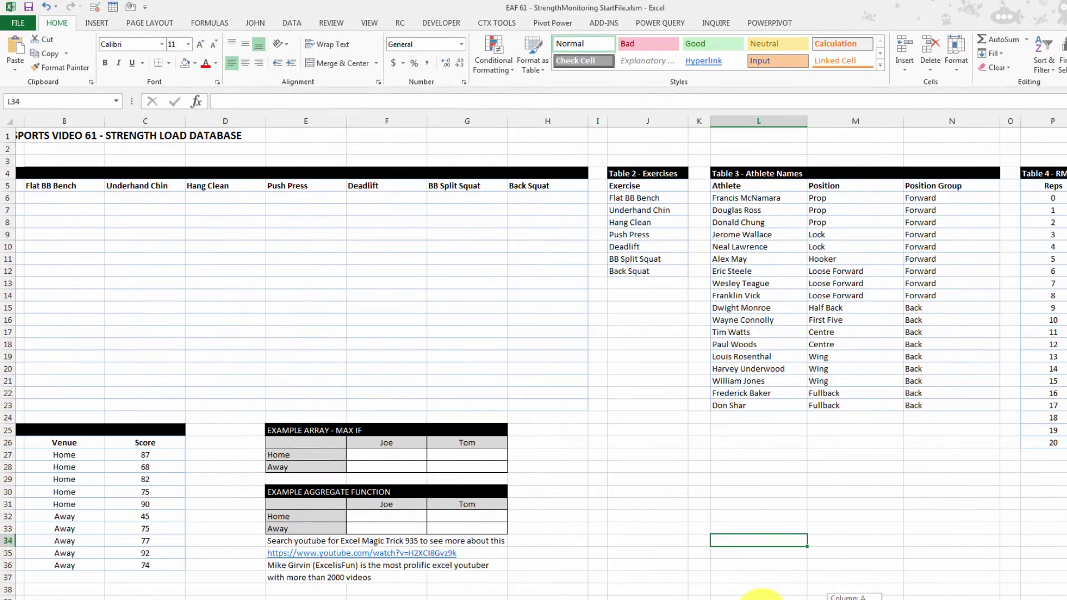
left_click_drag(761, 596, 797, 598)
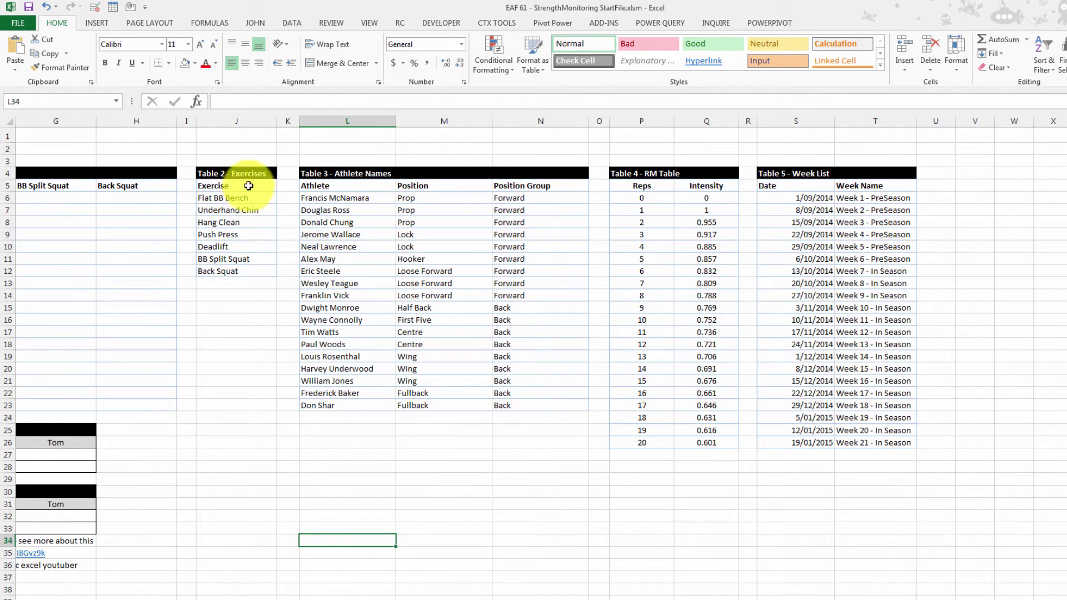
left_click_drag(247, 187, 245, 271)
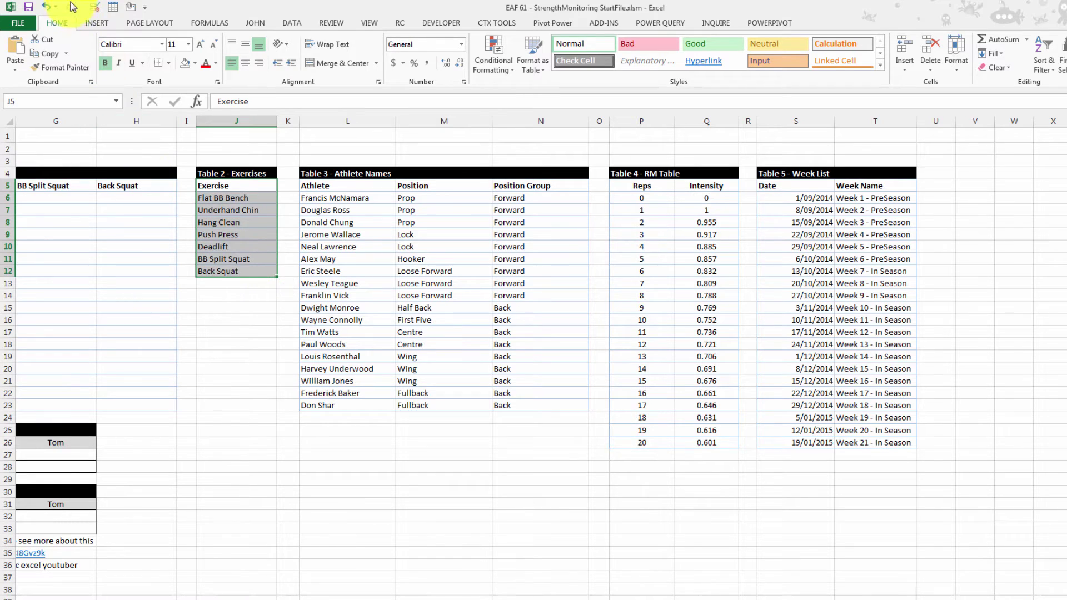
Make the Exercise list a table named TBLExercises
left_click(114, 8)
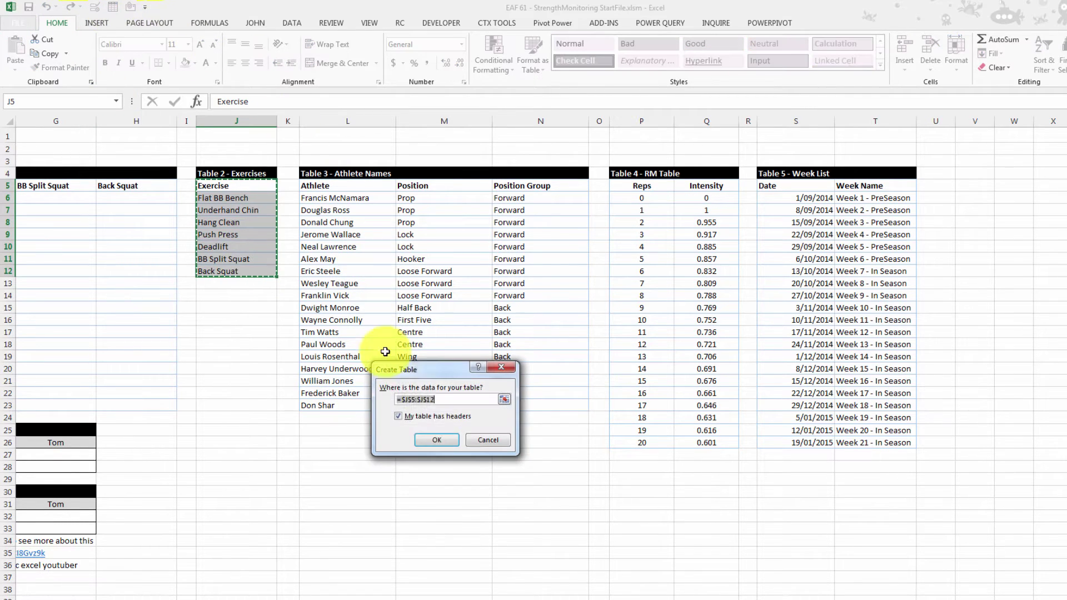
left_click(430, 445)
left_click(50, 54)
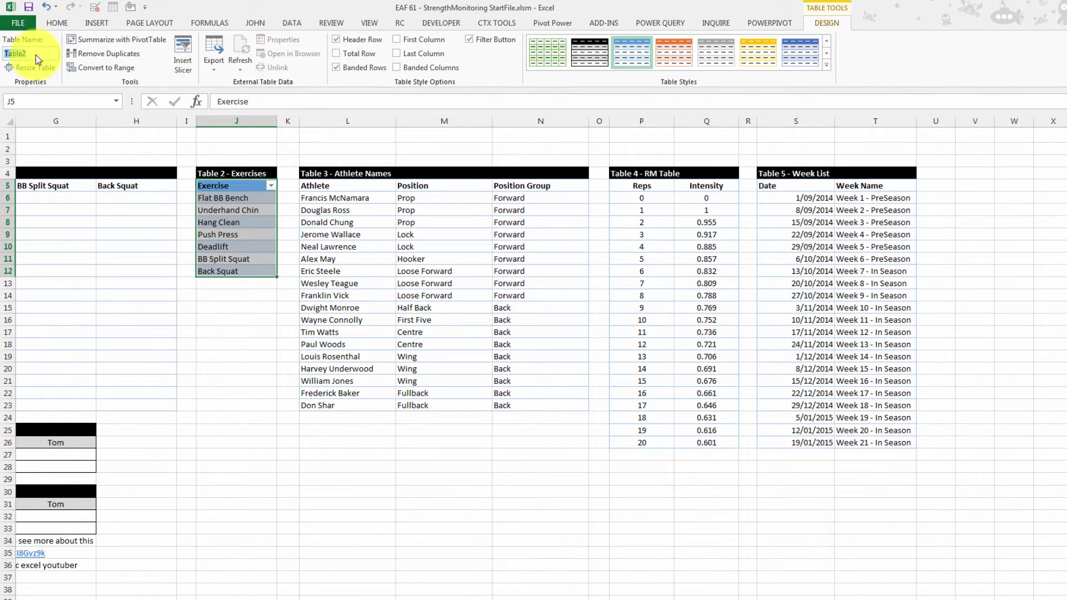
type("TBL")
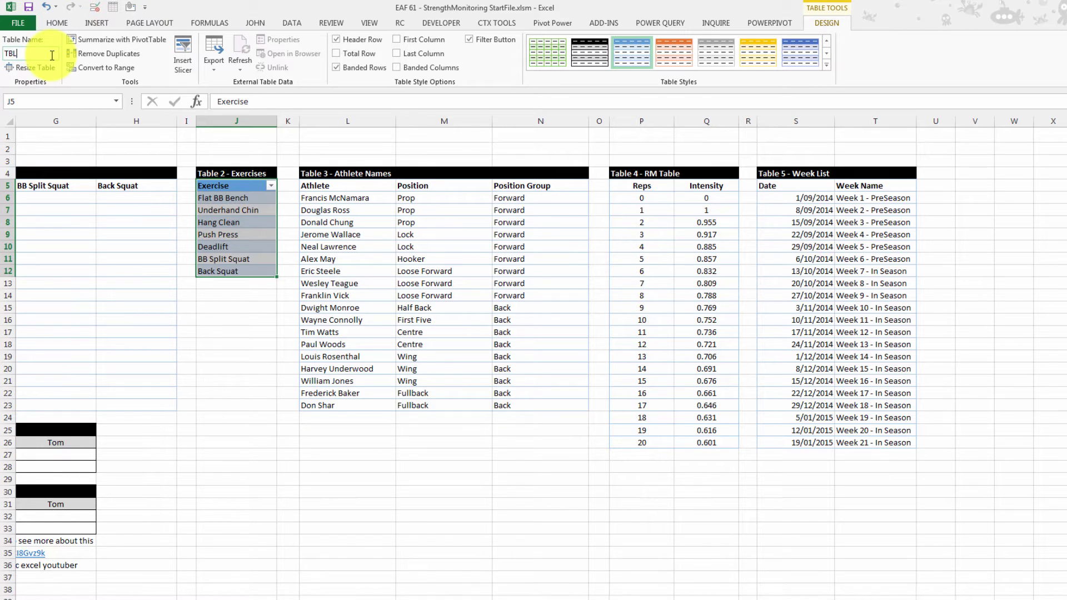
type("Exercises")
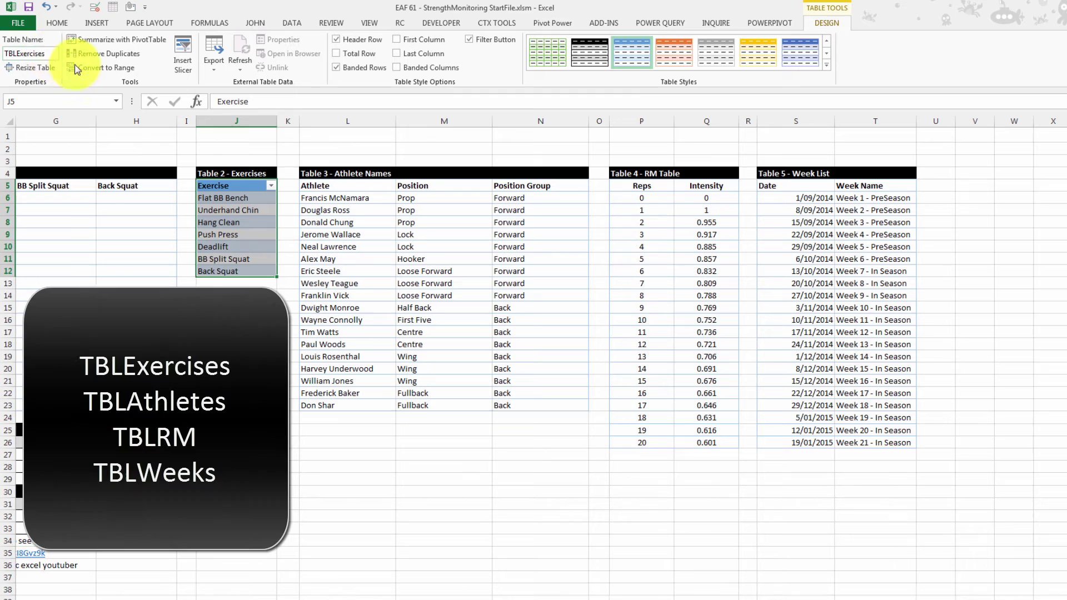
Make the Athlete Names range a table and rename it TBLAthletes
left_click_drag(325, 186, 489, 408)
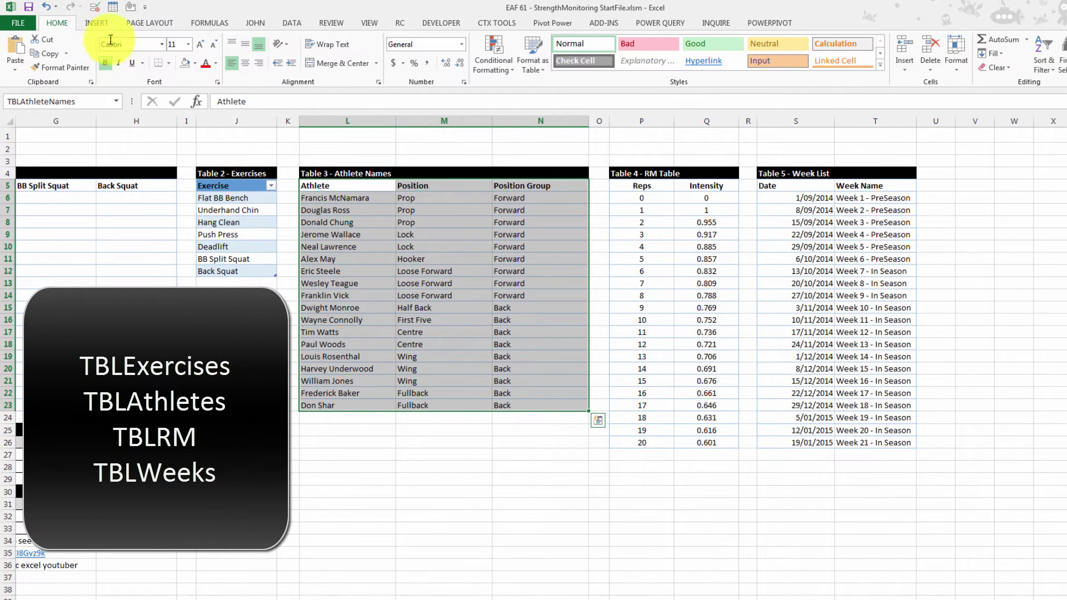
left_click(113, 7)
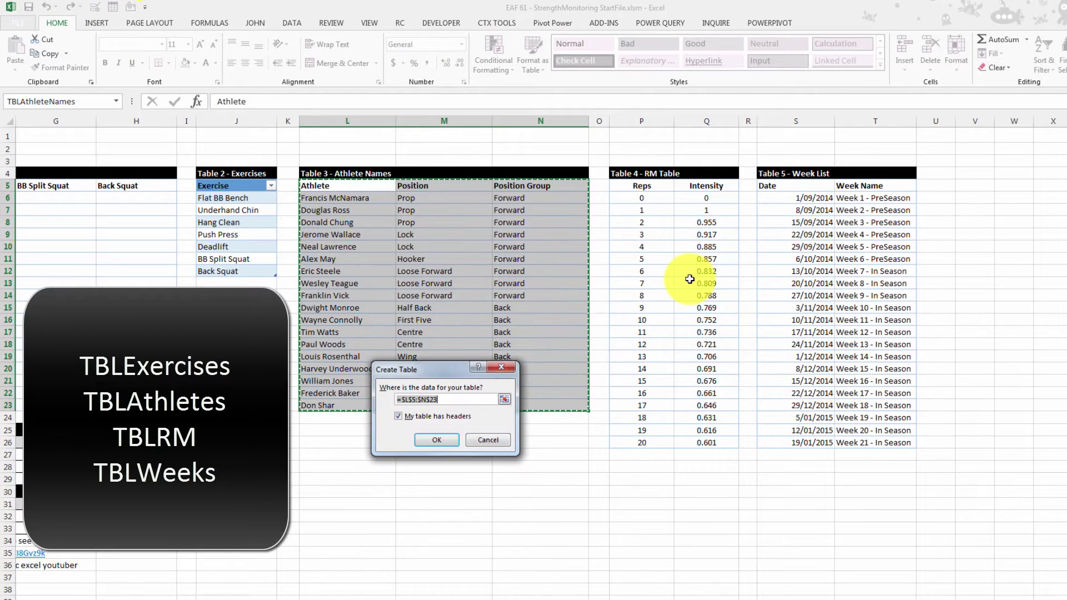
left_click(447, 442)
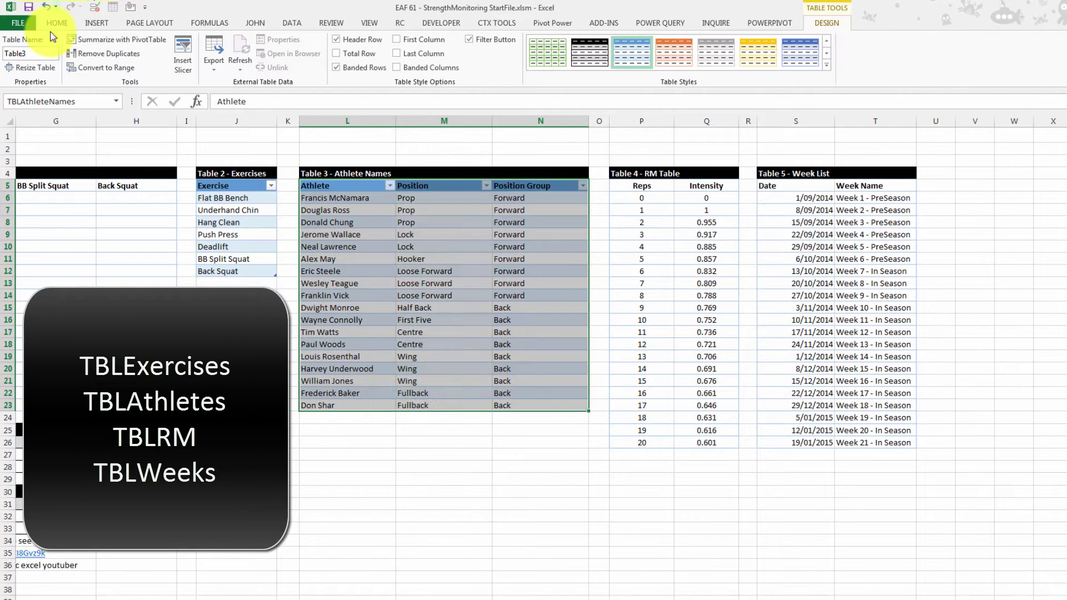
left_click(42, 54)
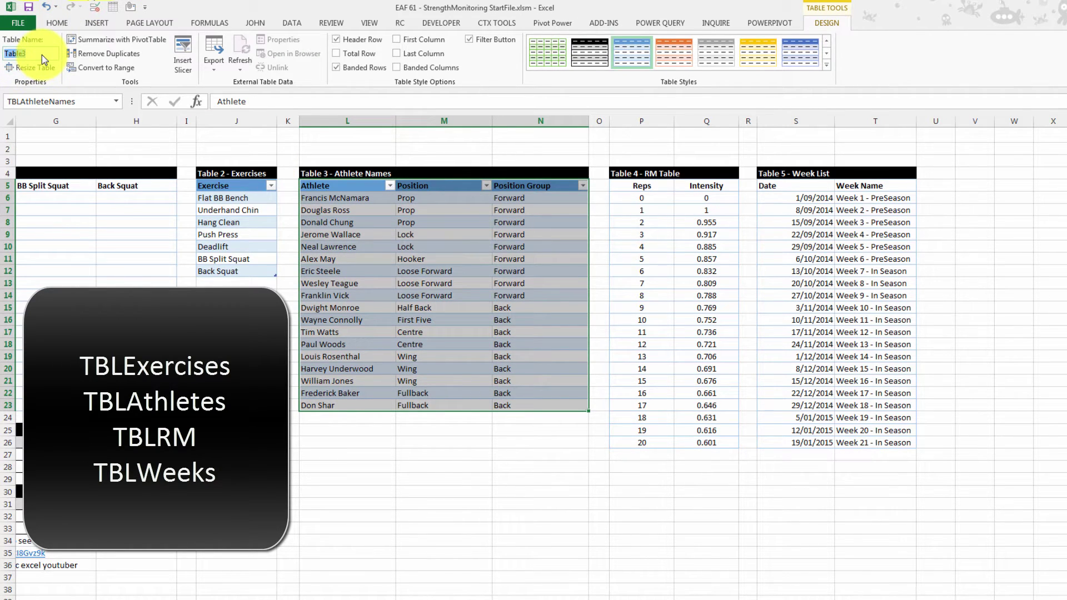
type("TBLAthletes")
Make the RM reps-and-intensity range a table named TBLRM
left_click_drag(642, 186, 689, 442)
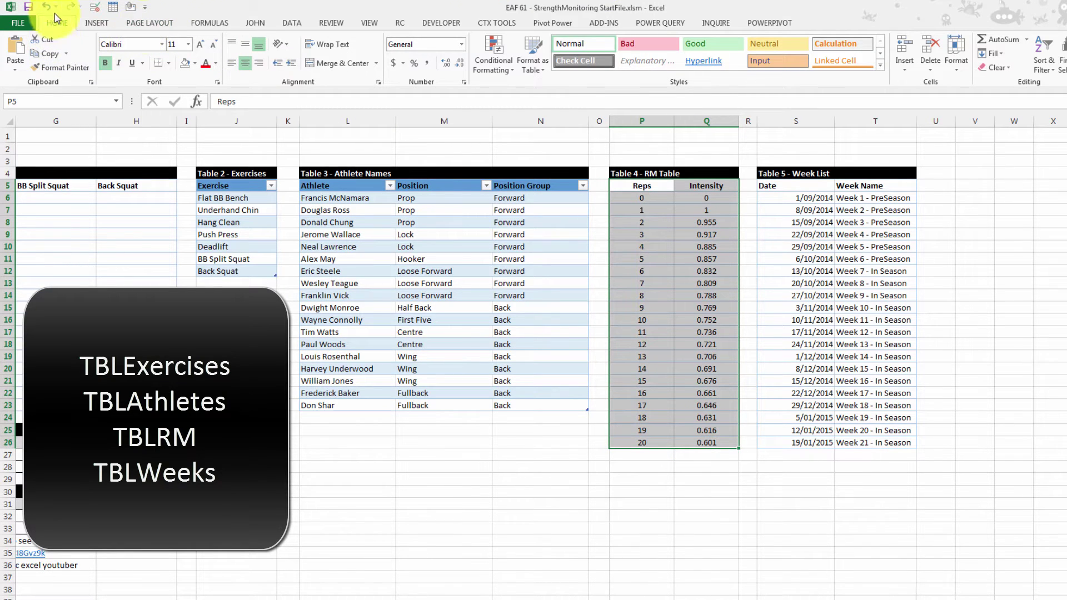
key("ctrl+t")
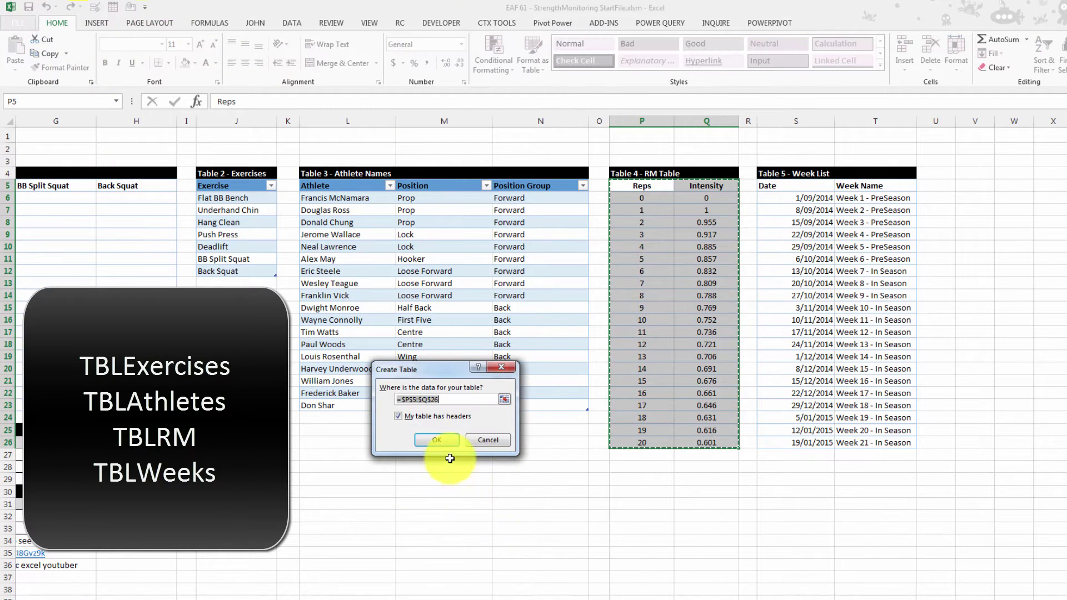
left_click(437, 440)
left_click(37, 53)
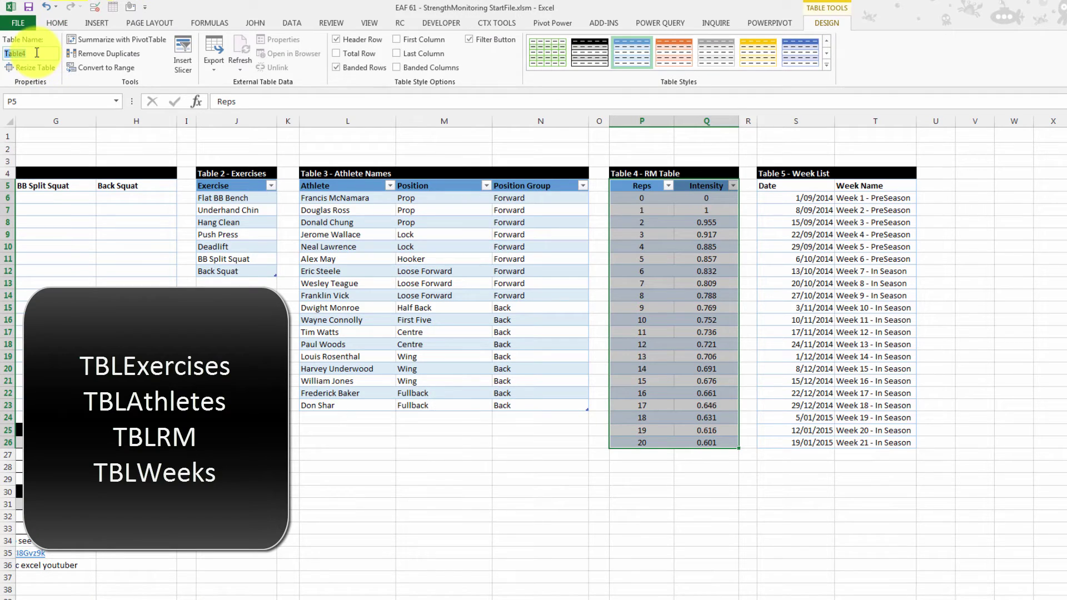
type("TBLRM")
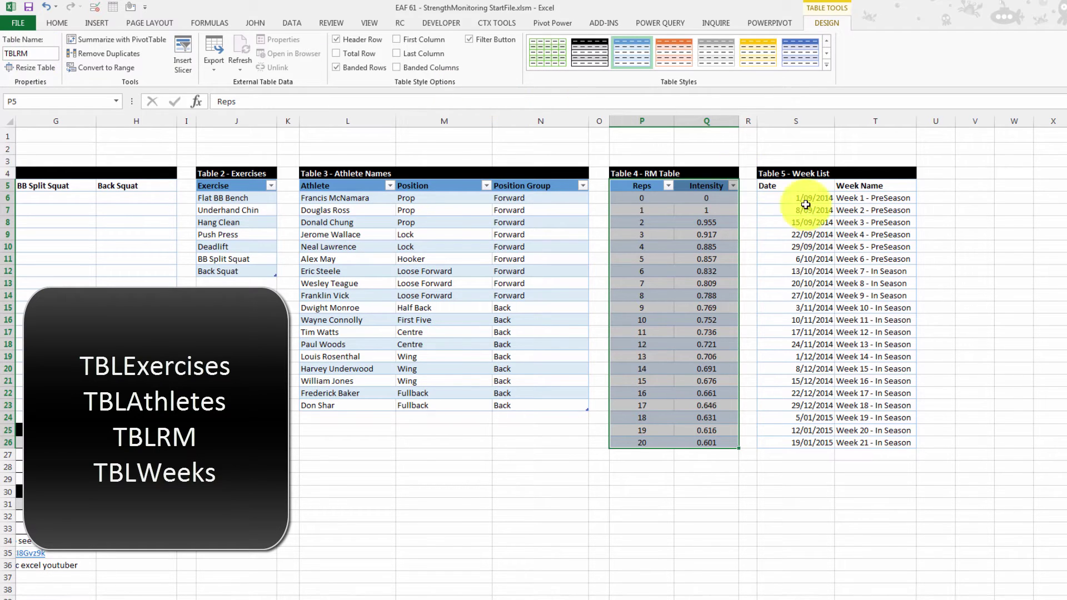
Make the Week List range a table named TBLWeeks and return to the Database sheet
left_click_drag(788, 185, 806, 440)
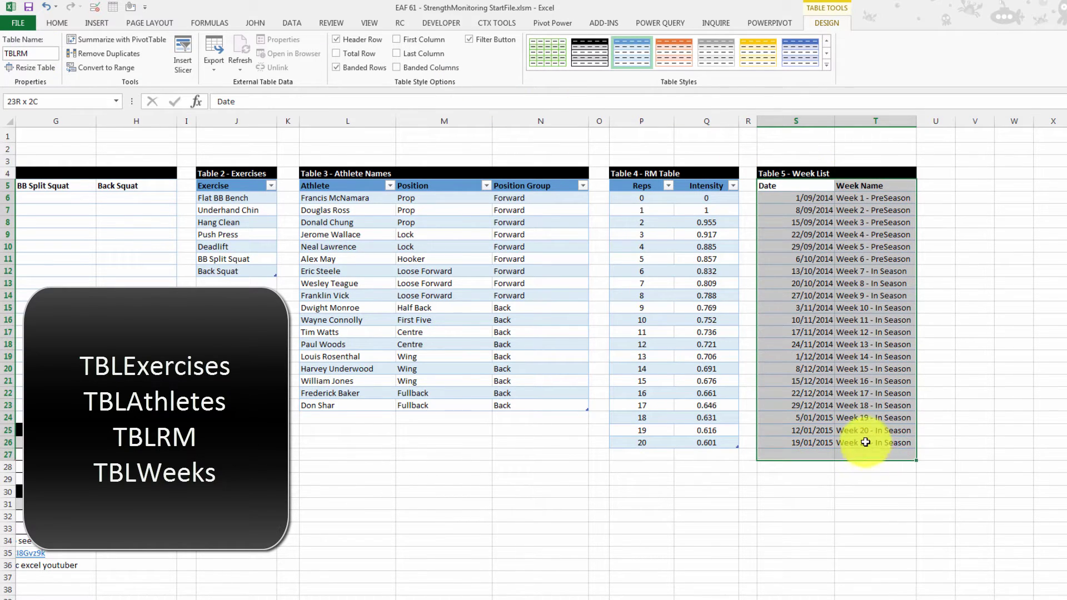
left_click(113, 7)
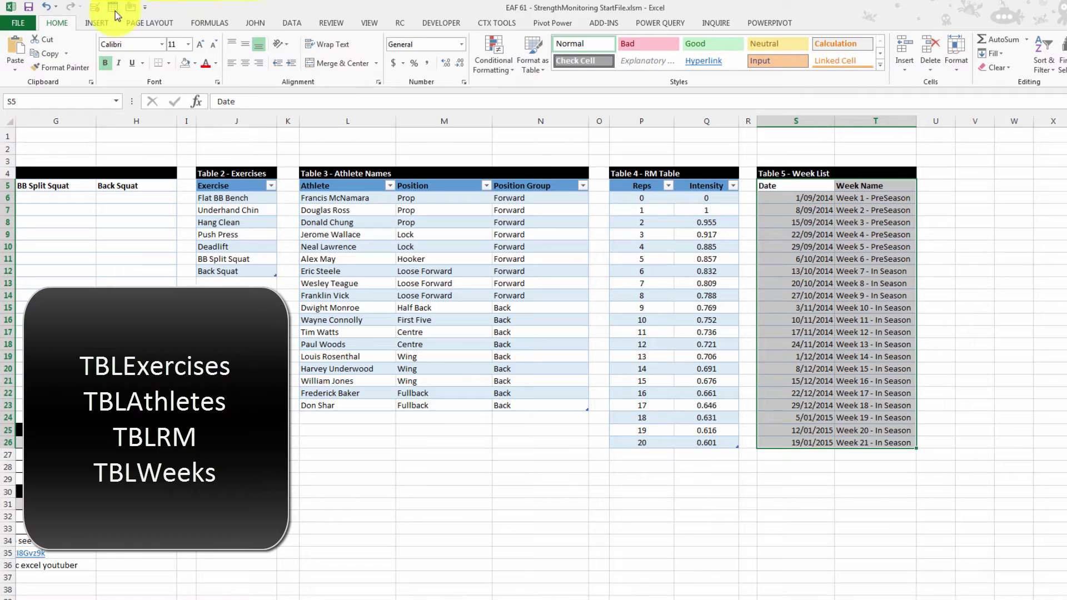
left_click(434, 440)
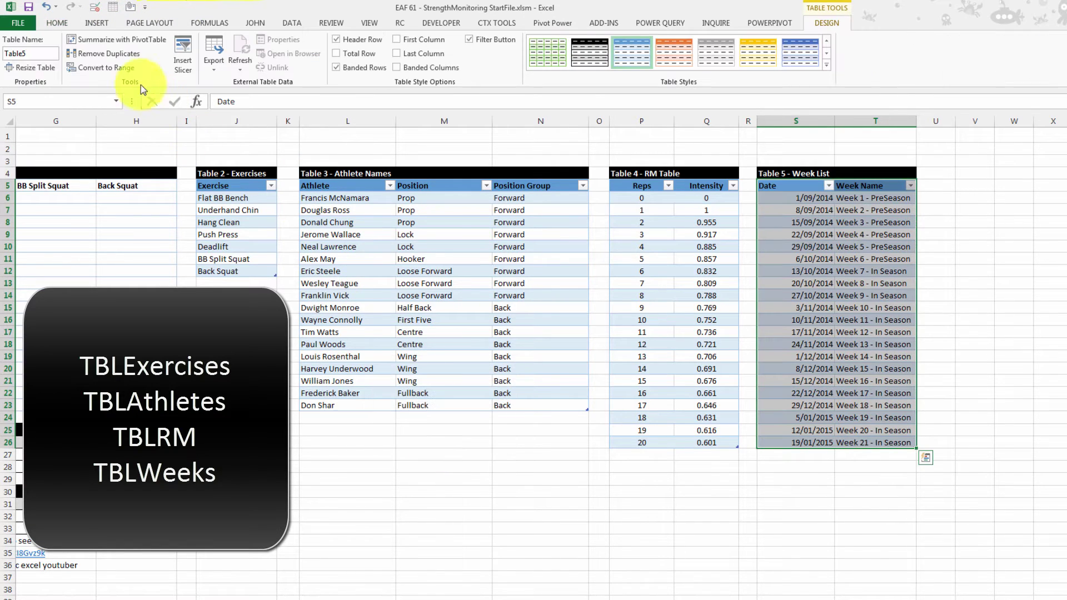
left_click(29, 52)
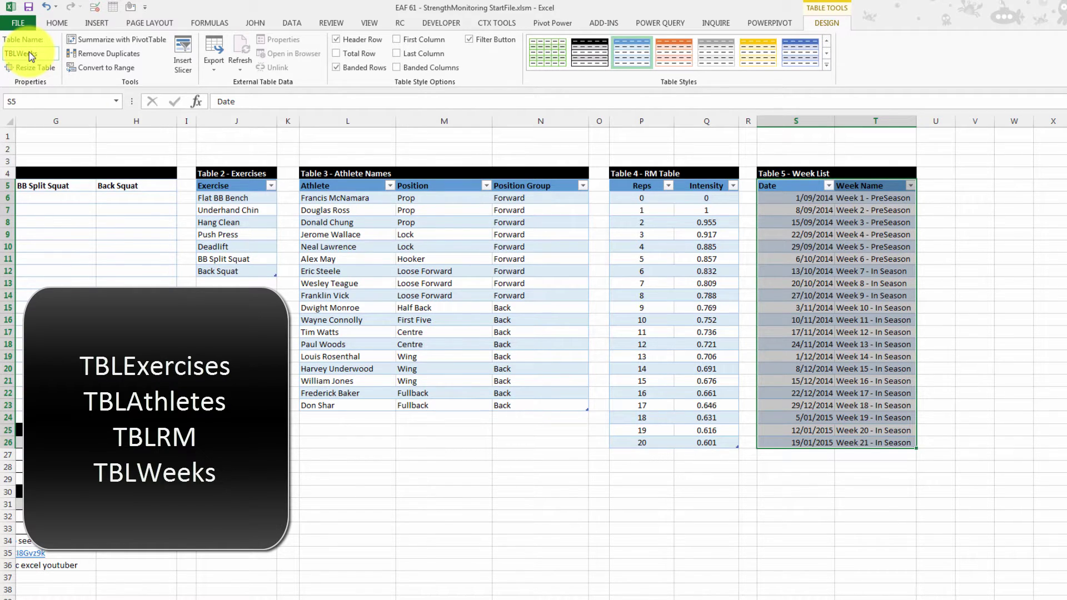
key("Return")
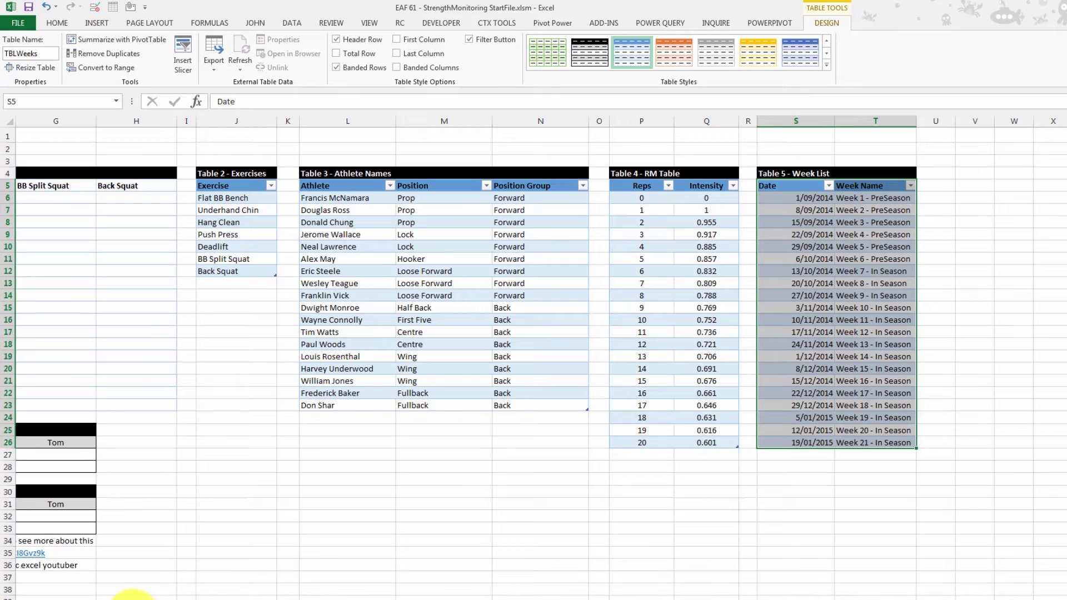
left_click(133, 598)
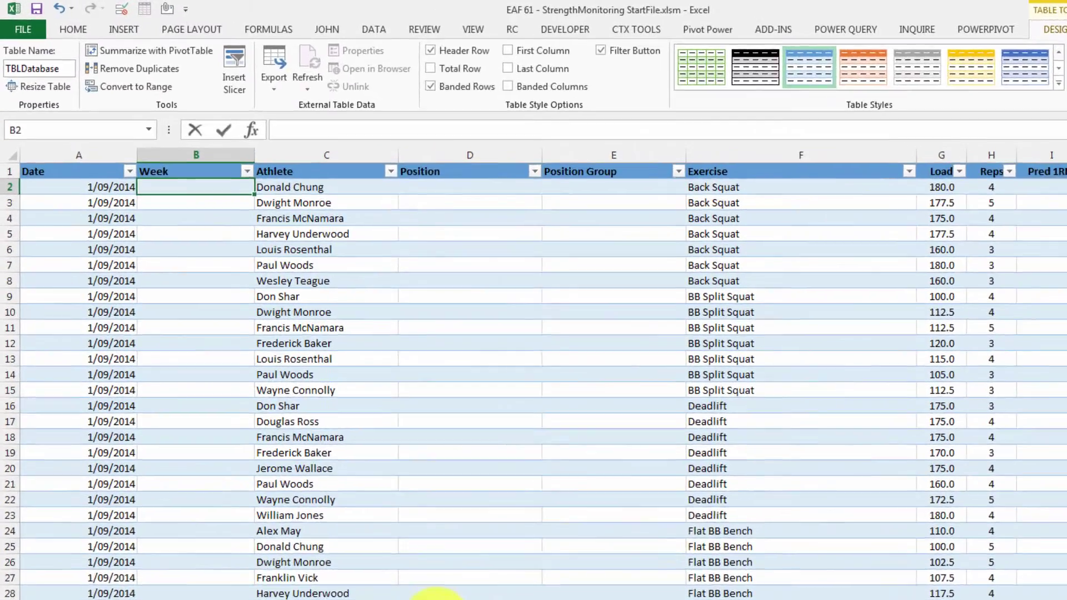
Begin the B2 Week formula as =INDEX(TBLWeeks[Week Name],MATCH(
type("=")
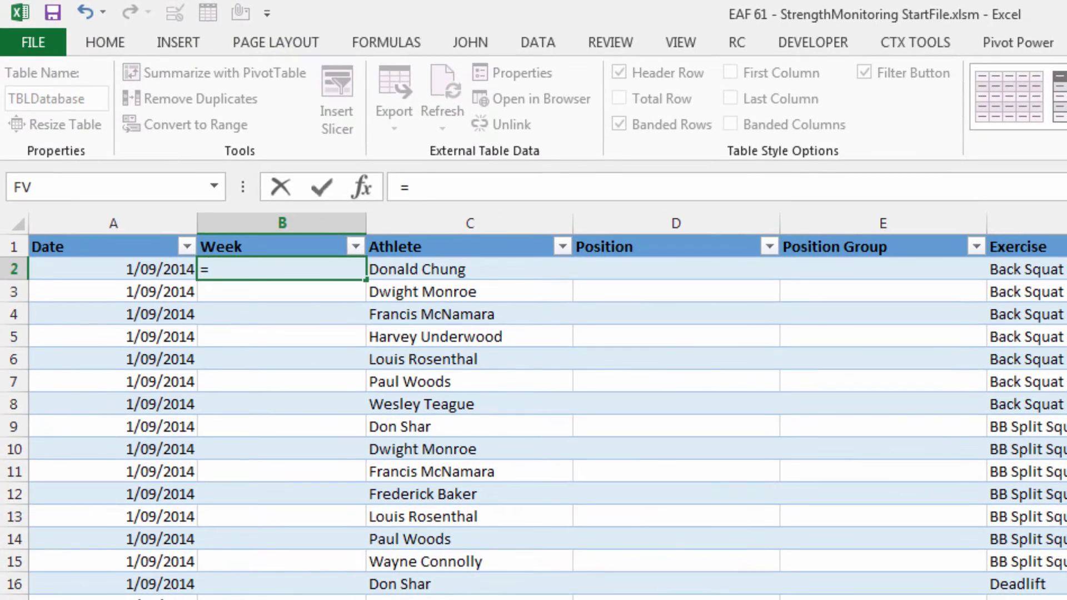
type("index(")
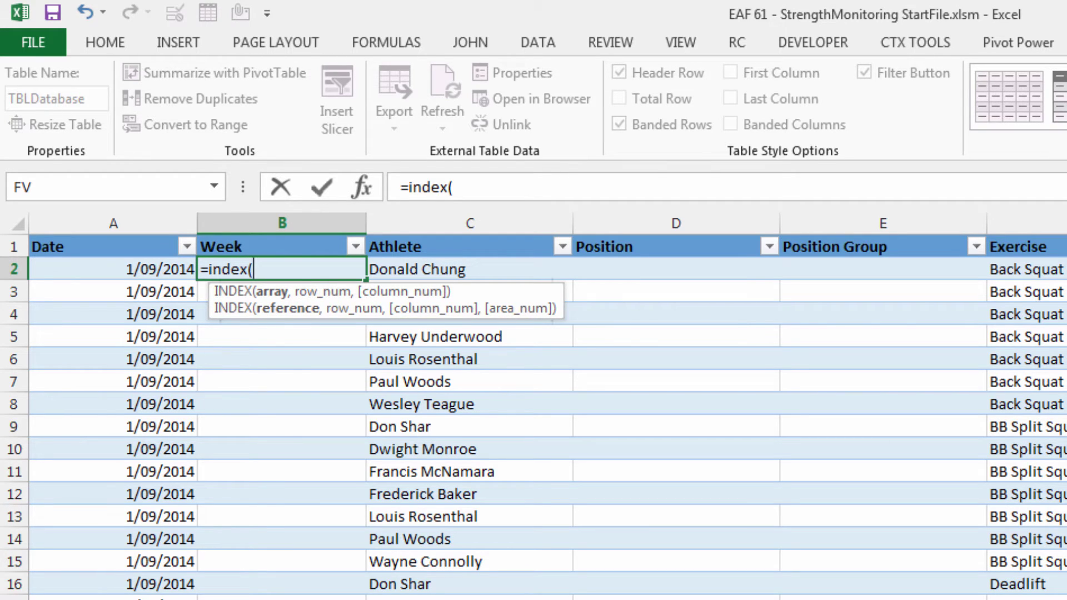
type("TBL")
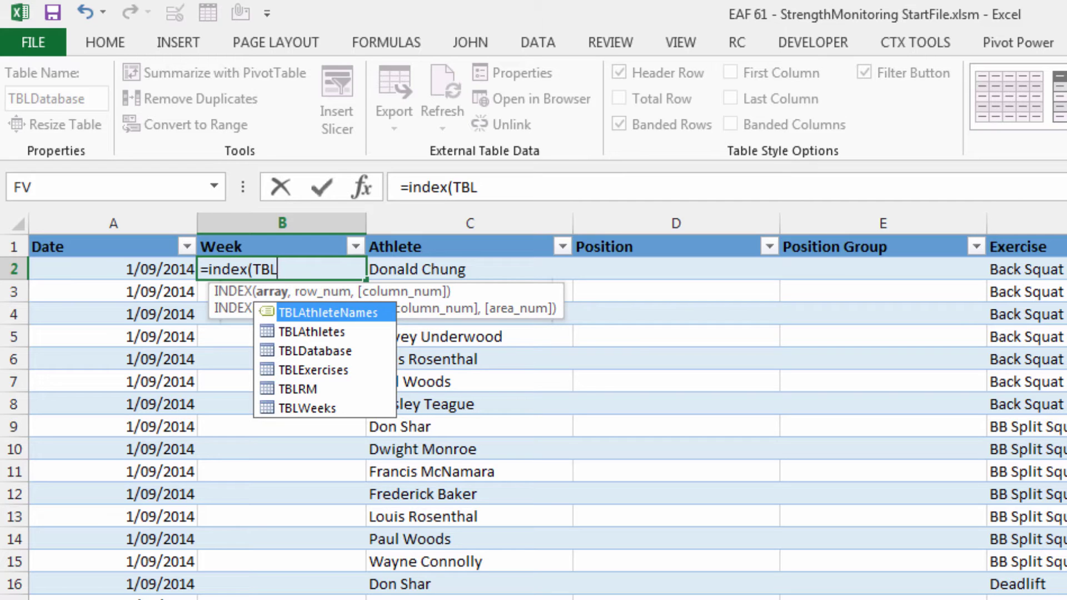
key("Down")
key("Down")
key("Down")
key("Down")
key("Down")
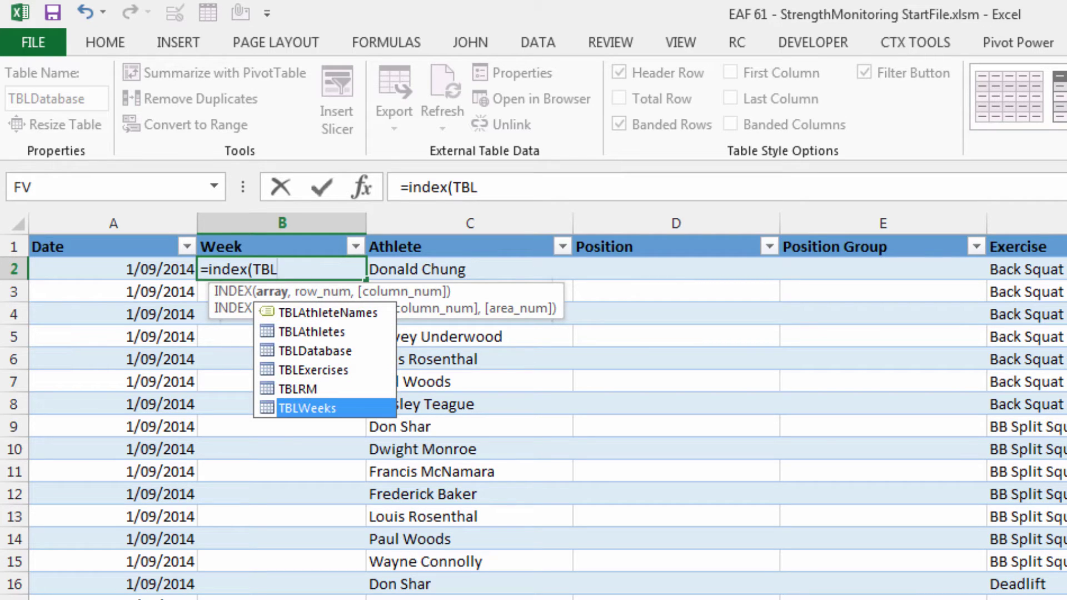
key("Tab")
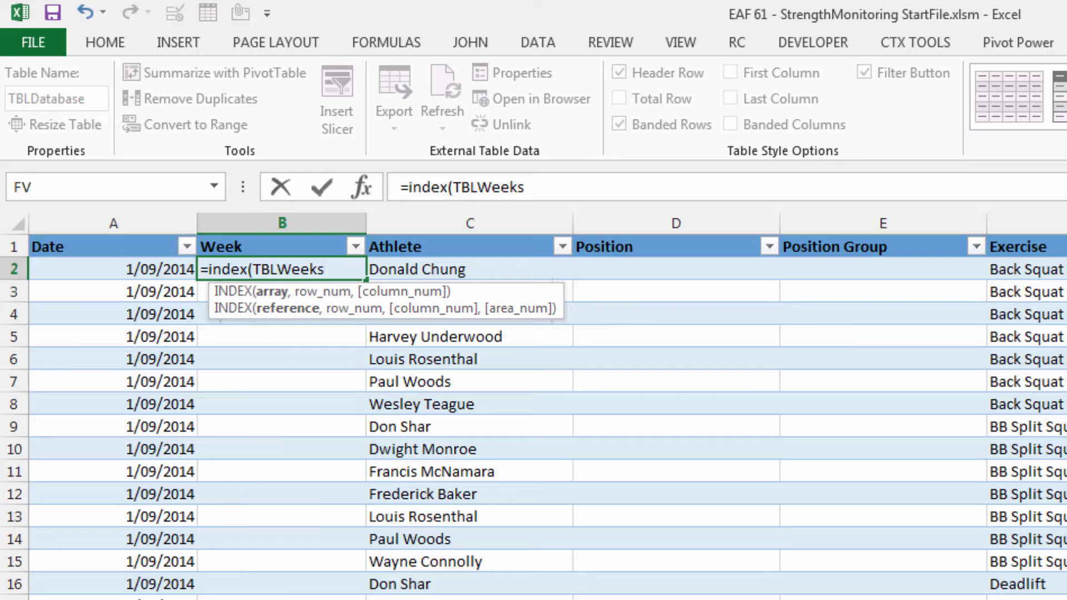
type("[")
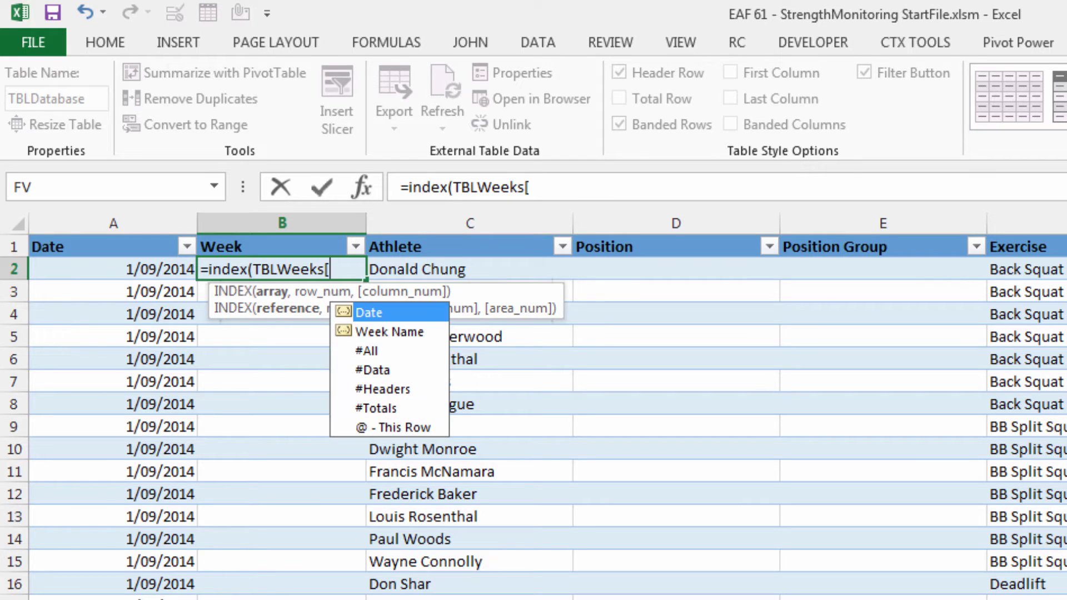
key("Down")
key("Tab")
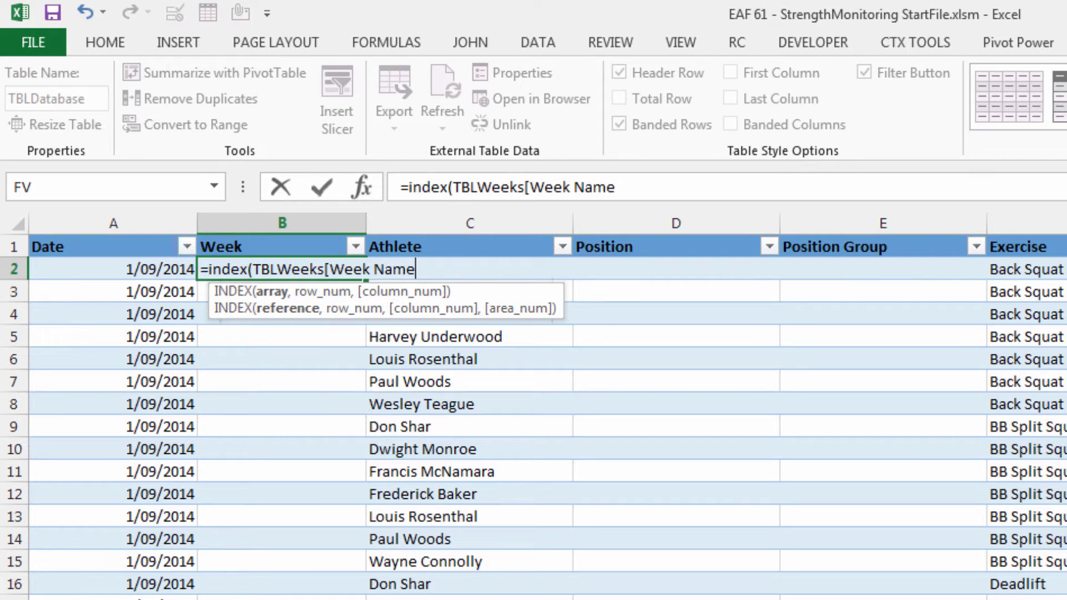
type("],")
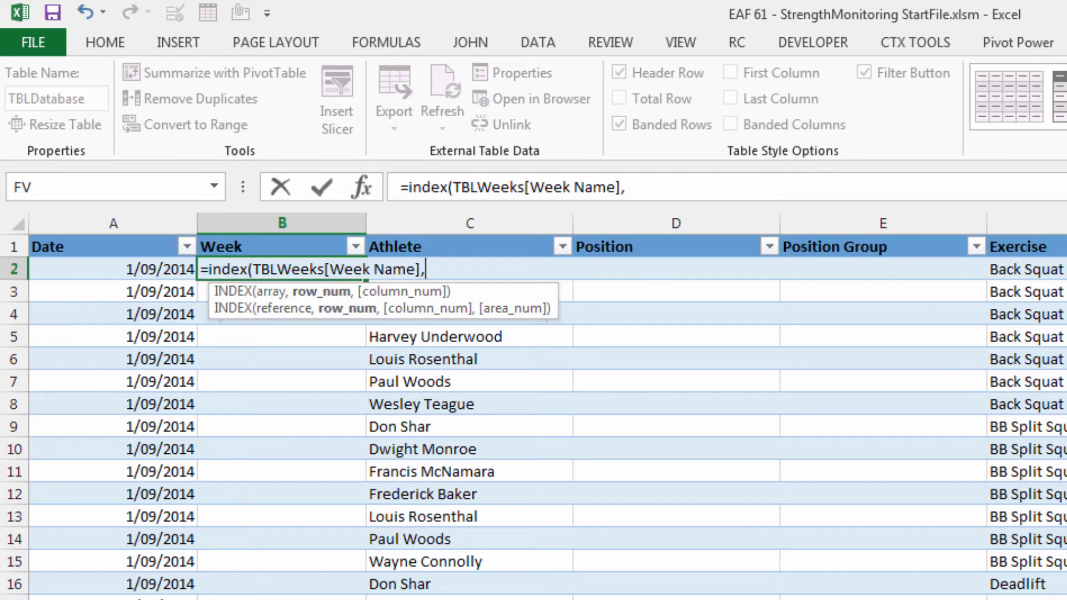
type("match(")
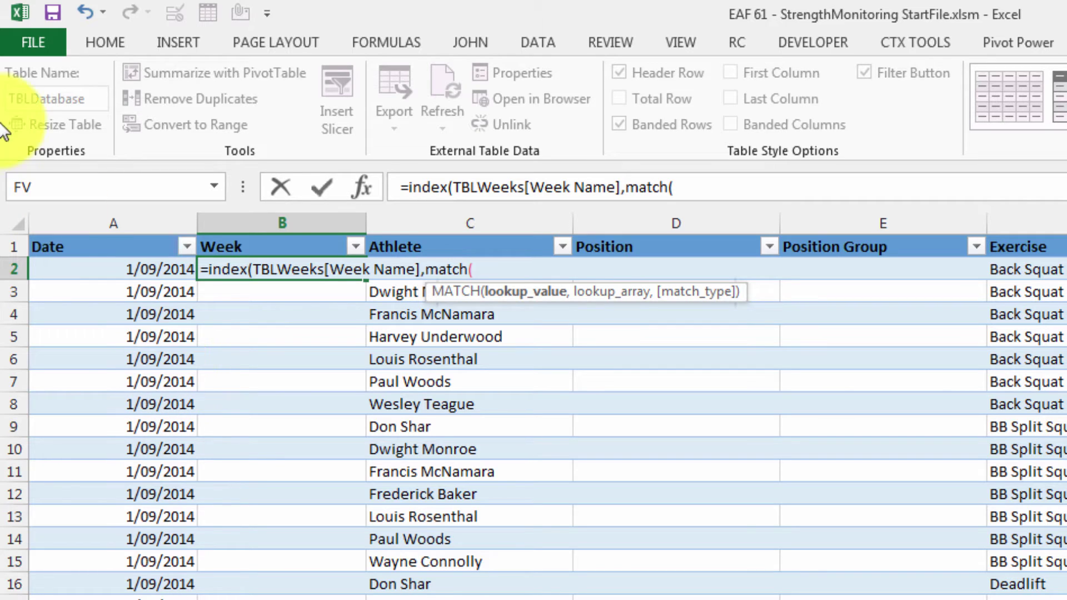
left_click(160, 271)
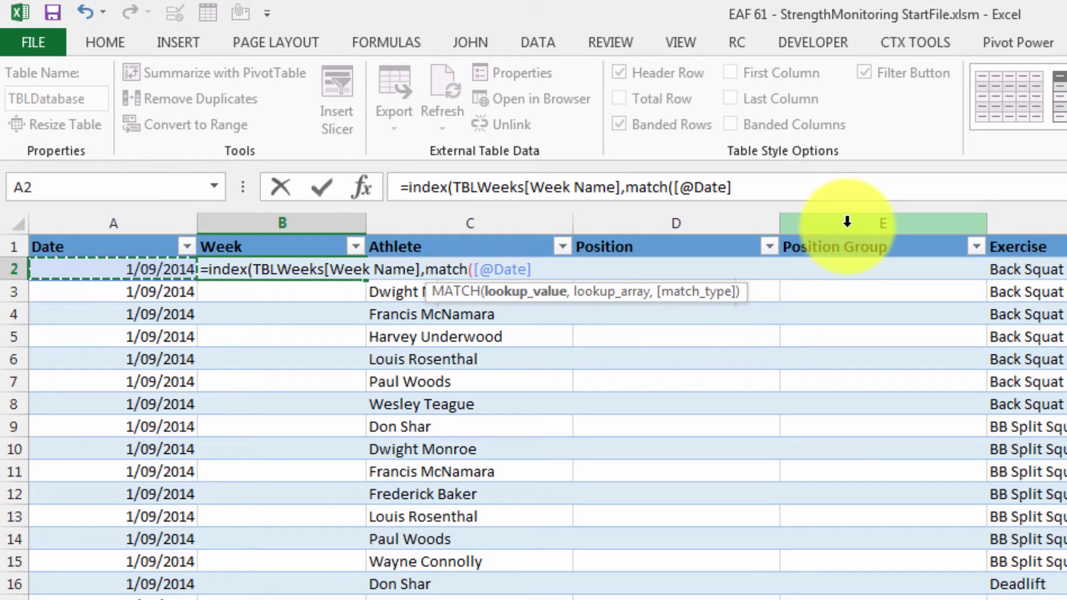
type(",")
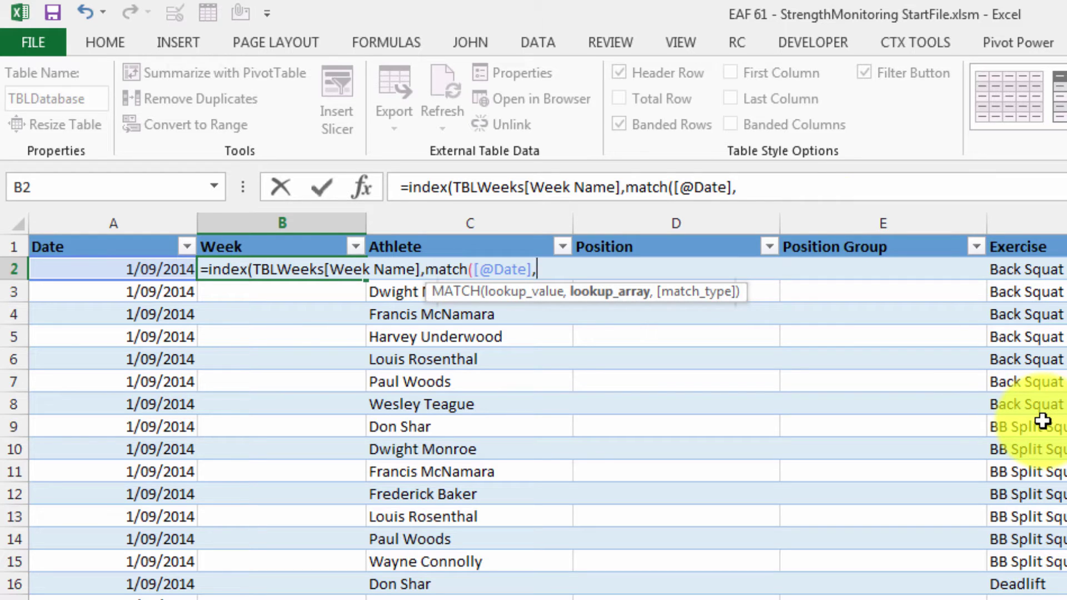
type("tbl")
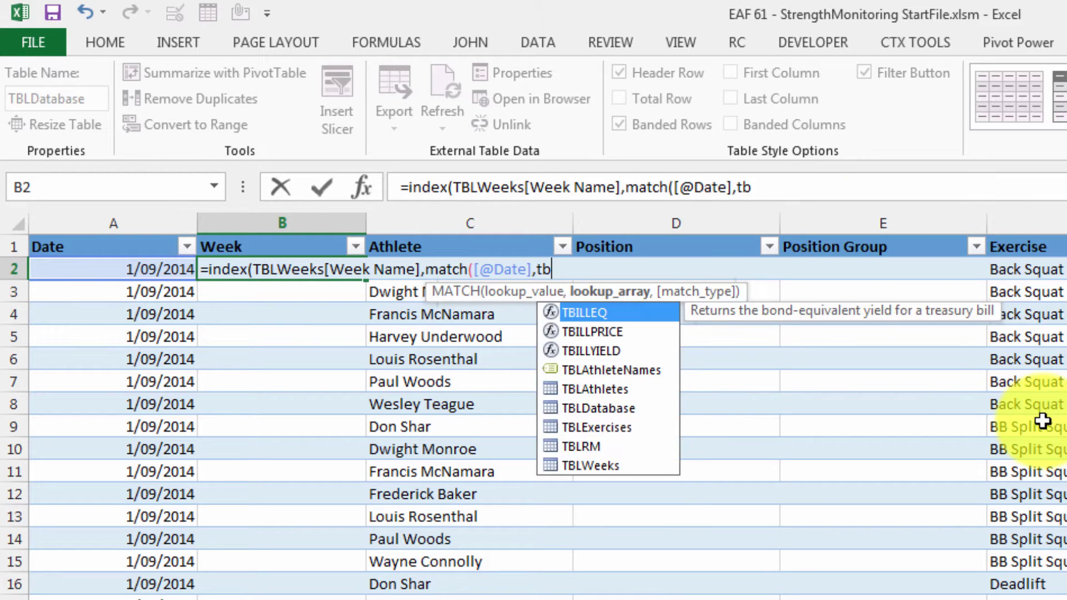
key("Down")
key("Down")
key("Down")
key("Down")
key("Down")
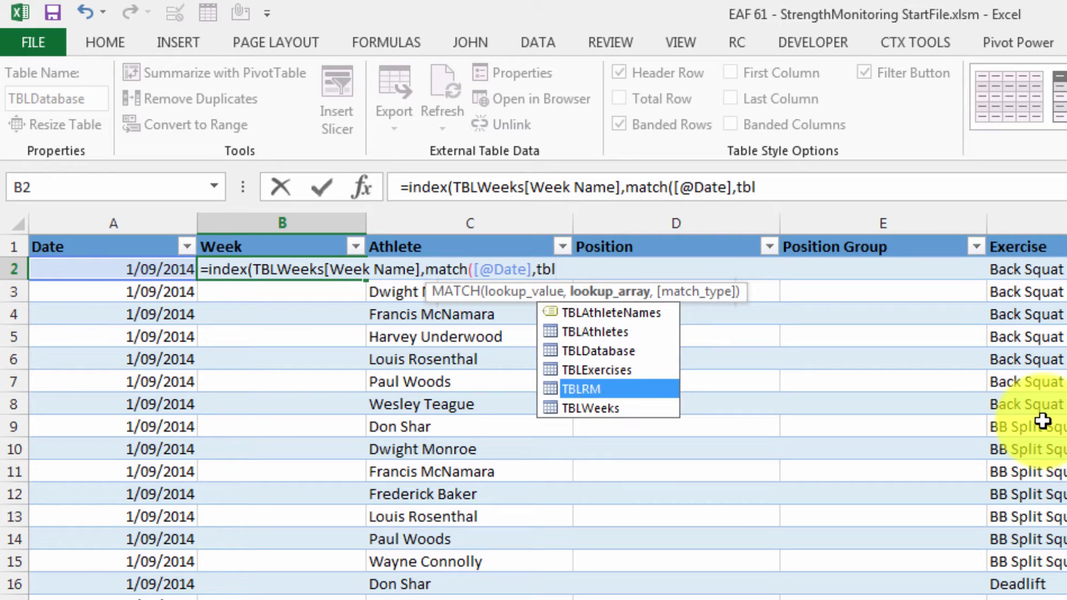
key("Tab")
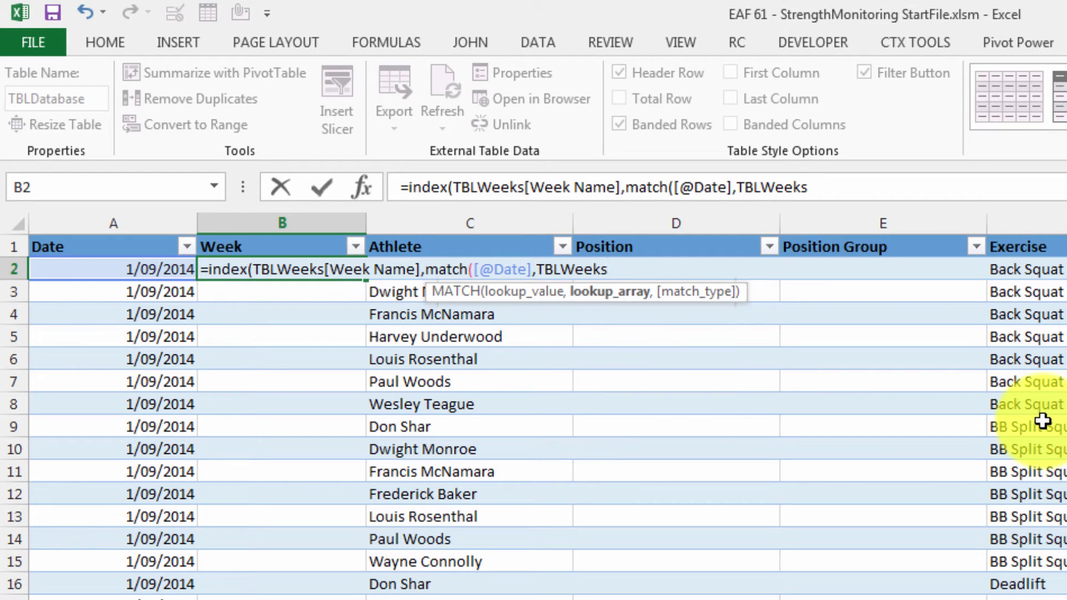
type("[")
key("Tab")
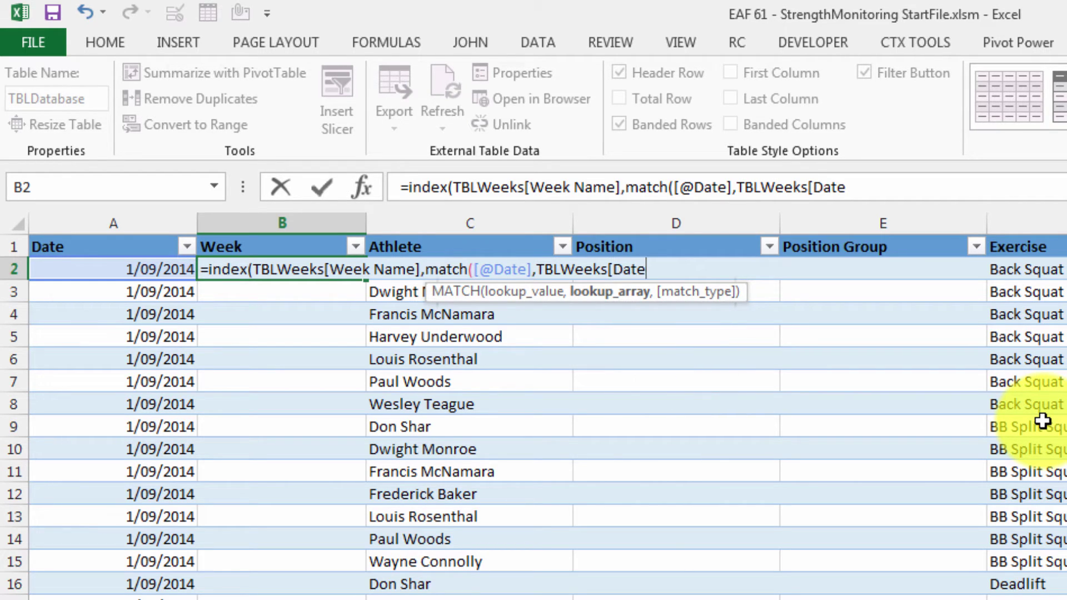
type("],")
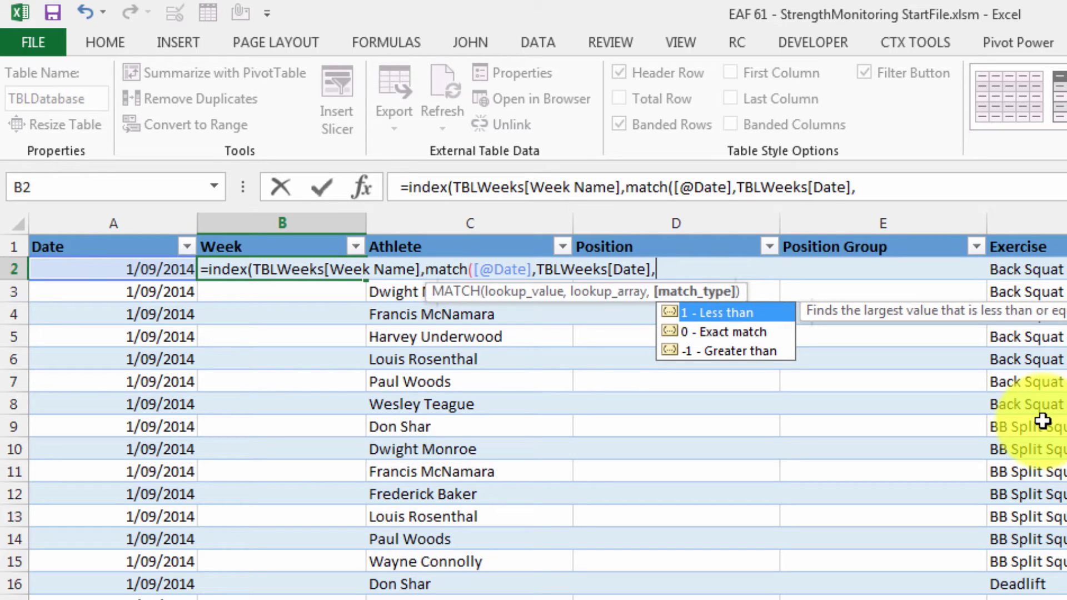
type("1)")
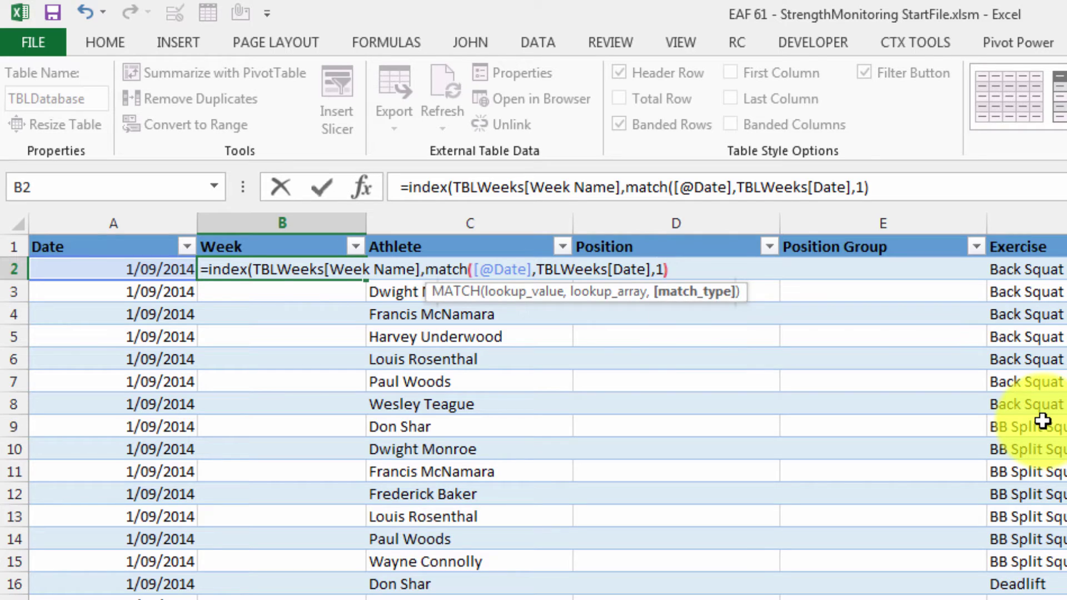
type(")")
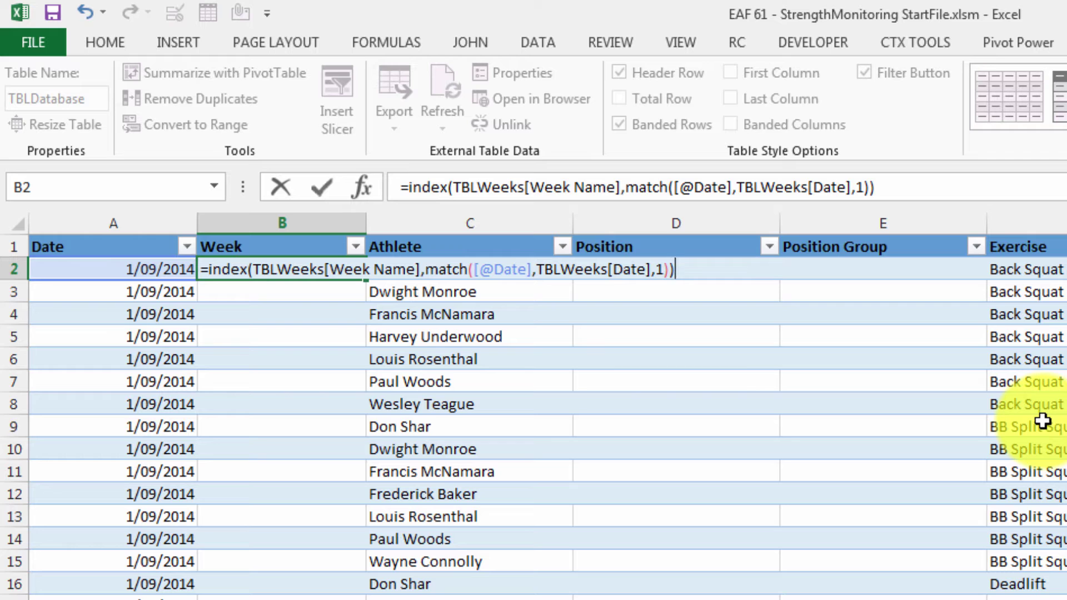
key("Return")
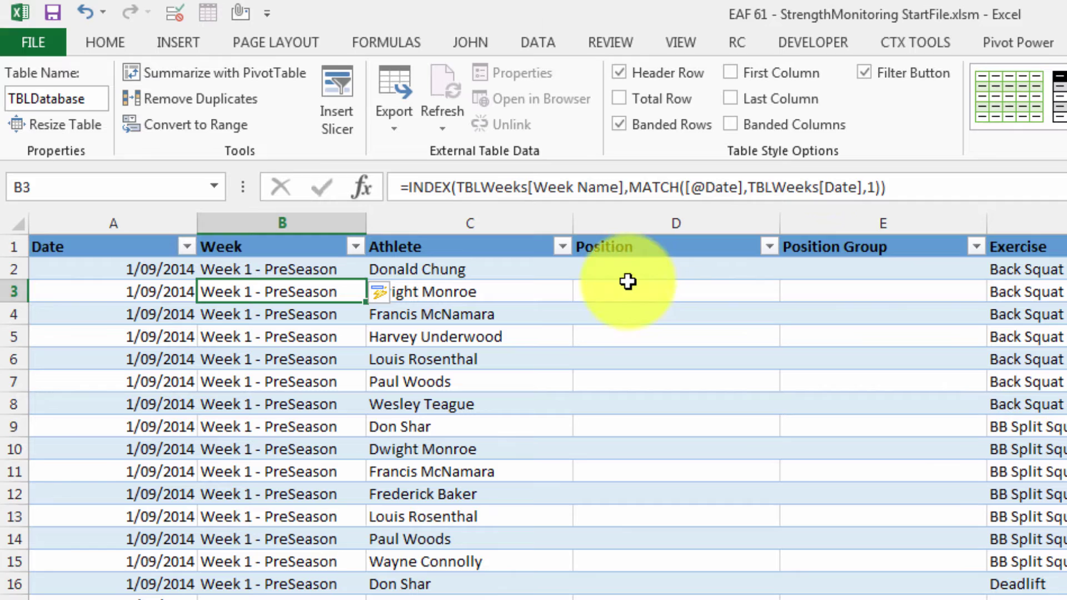
left_click(639, 269)
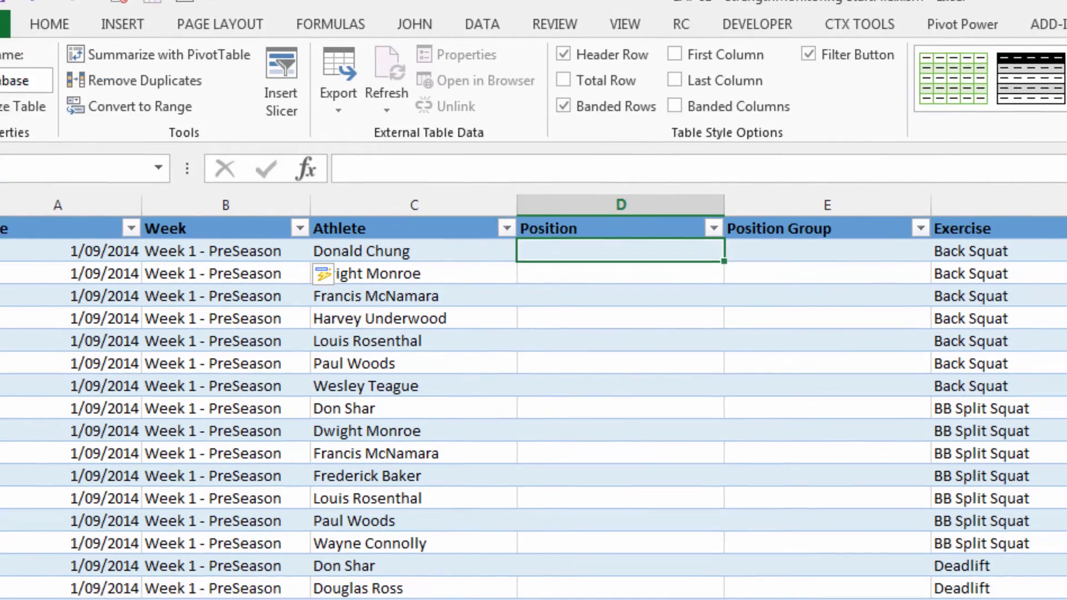
Begin the D2 Position formula as =INDEX(TBLAthletes[Position],MATCH(
type("=index(")
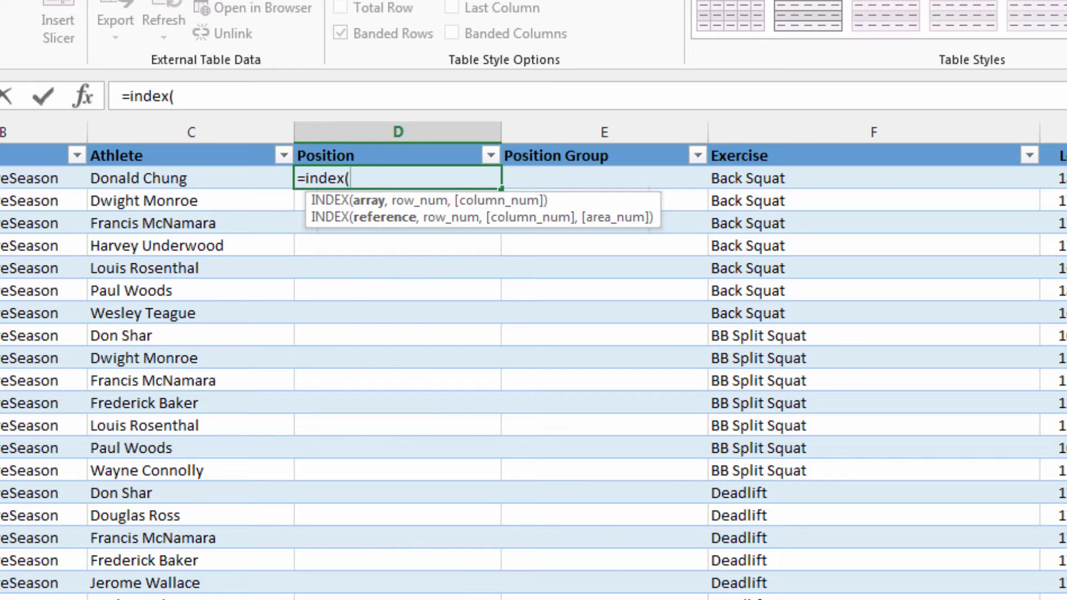
type("tbl")
key("Down")
key("Down")
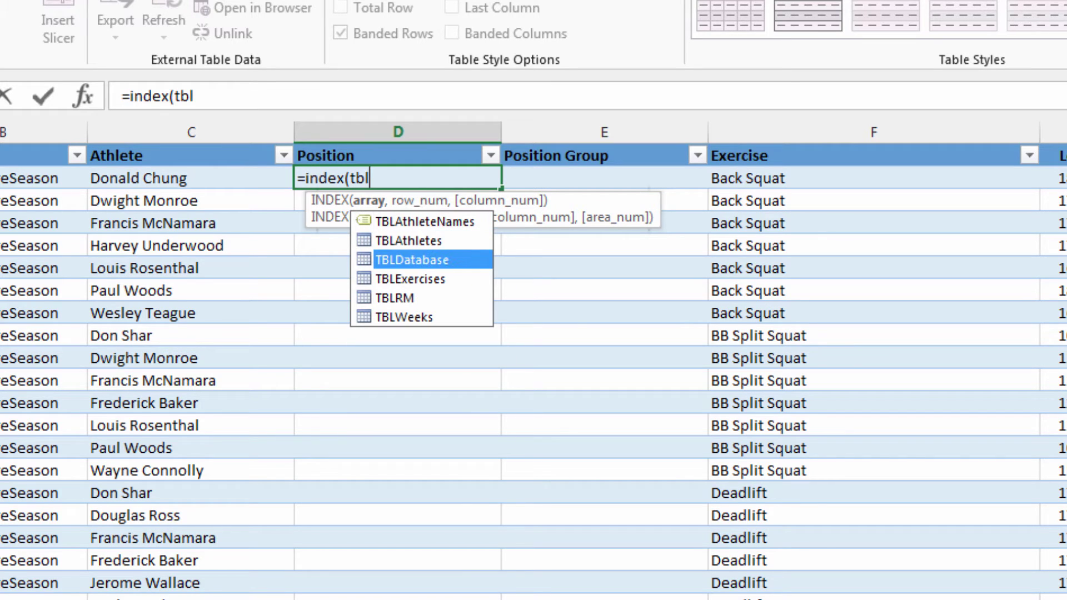
key("Up")
key("Tab")
type("[")
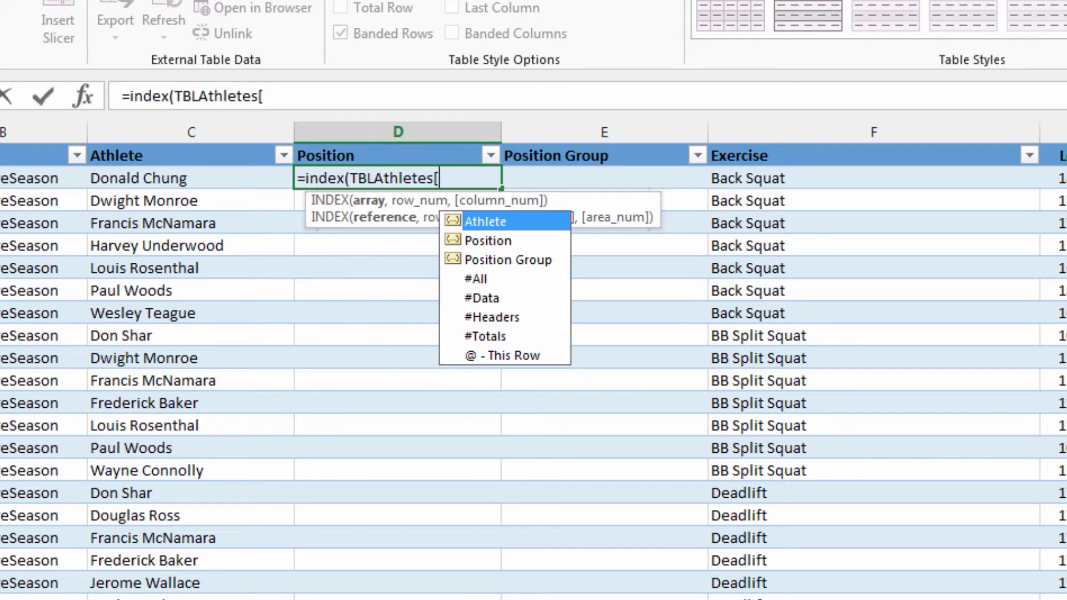
key("Down")
key("Down")
key("Up")
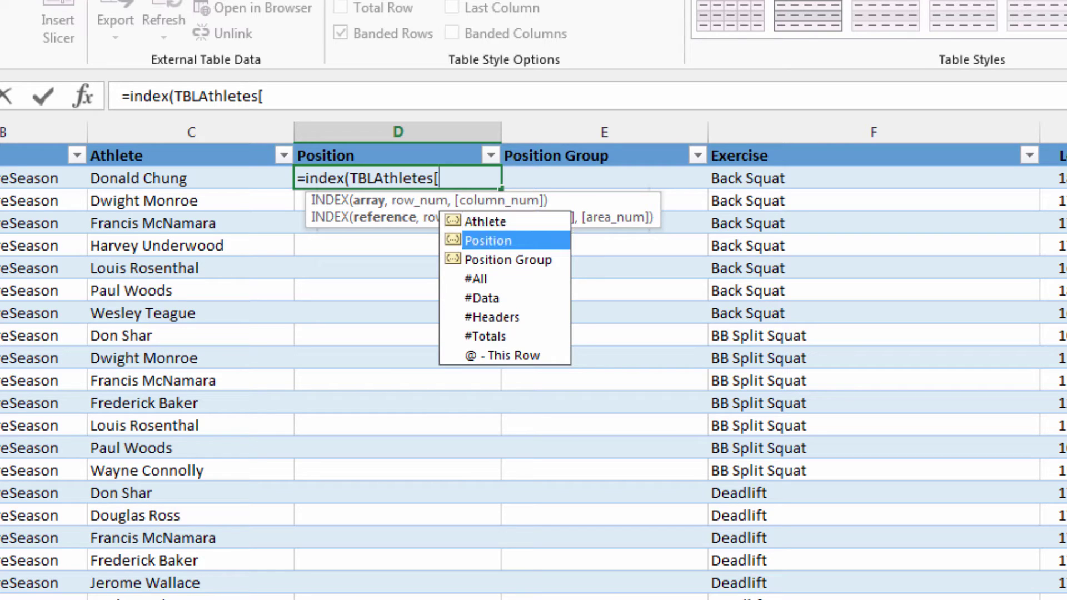
key("Tab")
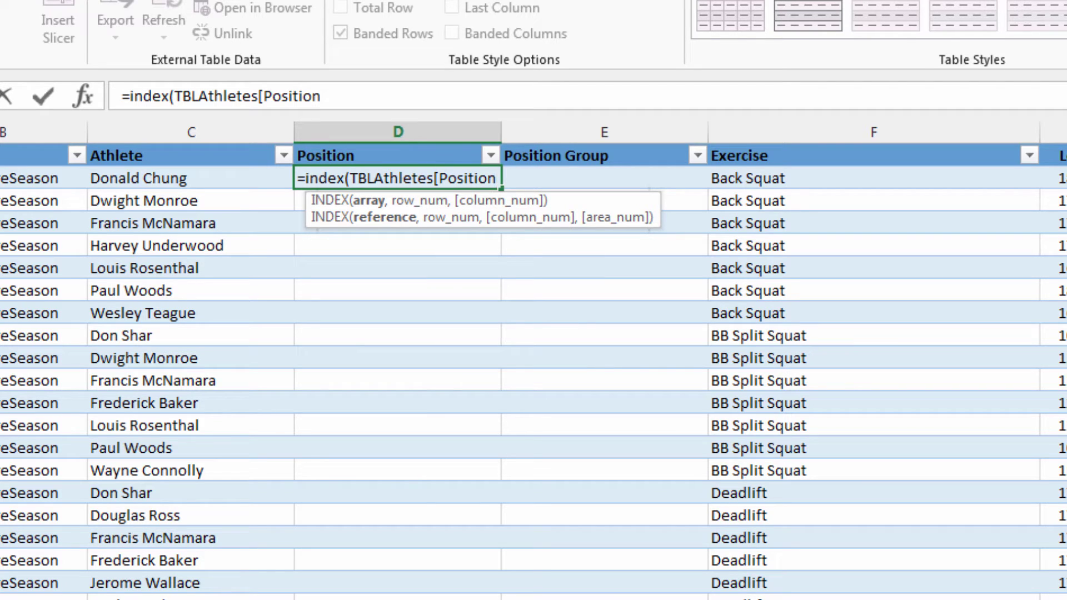
type("],match(")
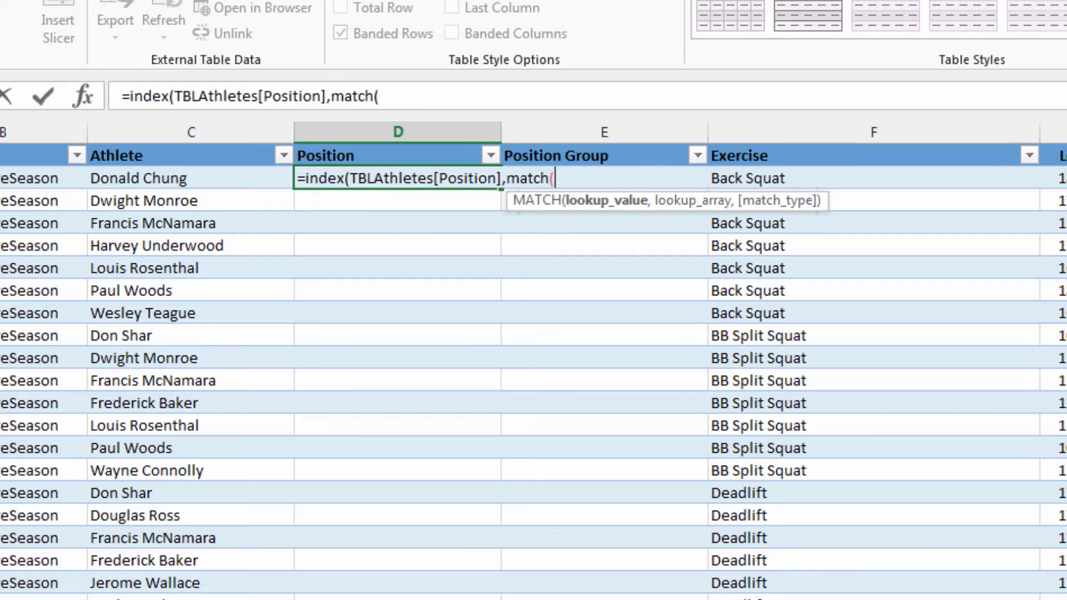
left_click(157, 176)
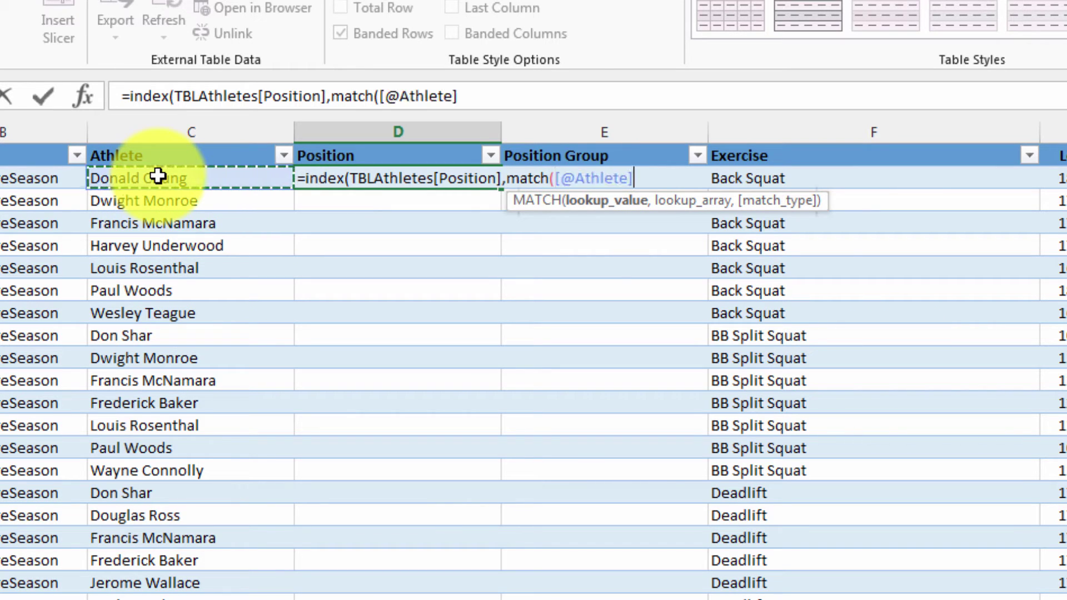
type(",tbl")
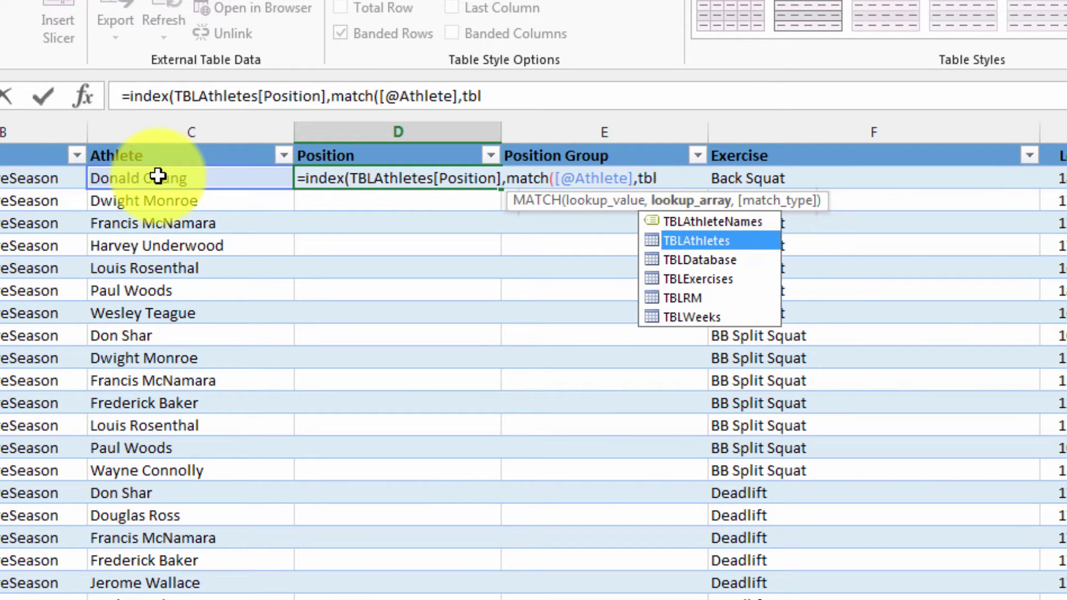
key("Tab")
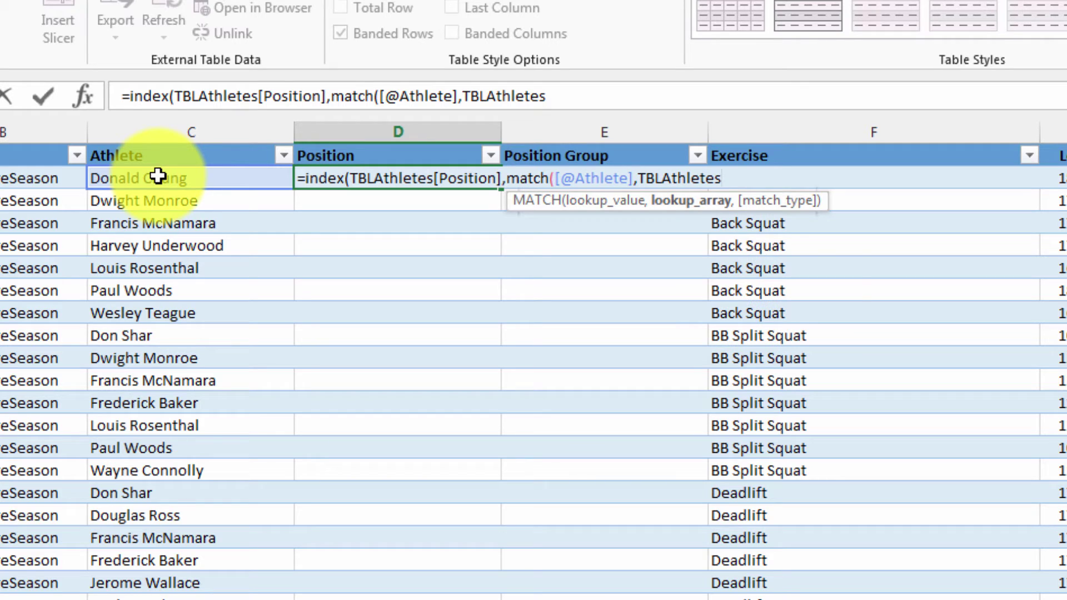
type("[")
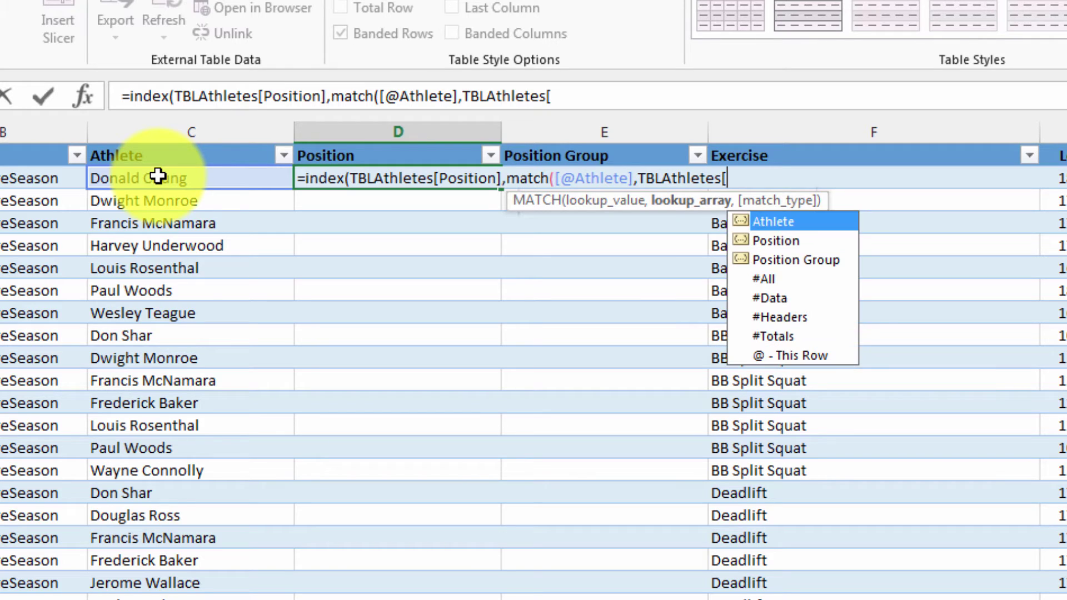
double_click(784, 223)
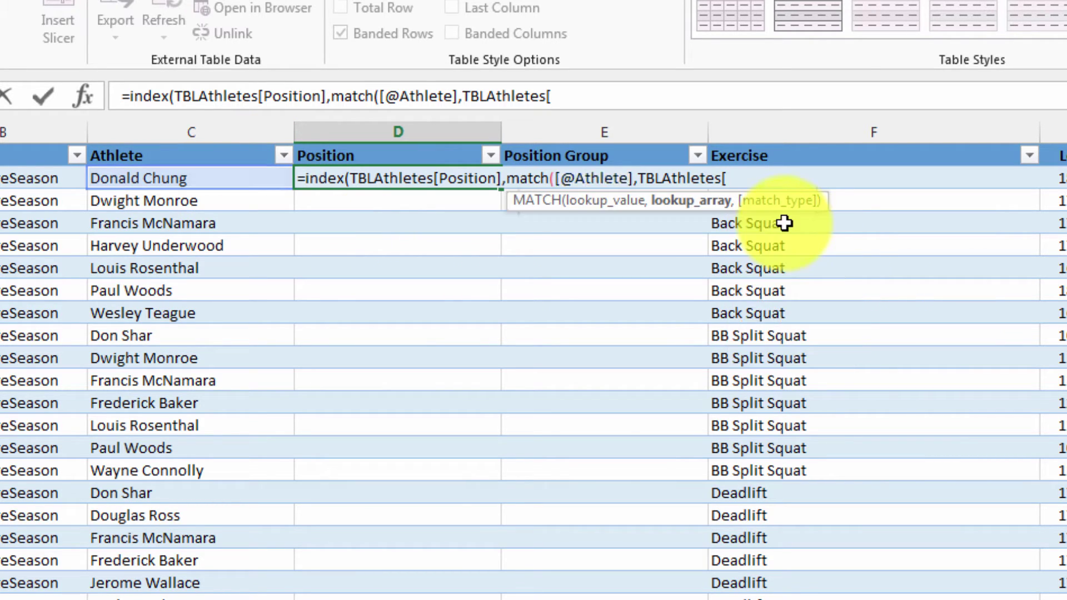
type("],0")
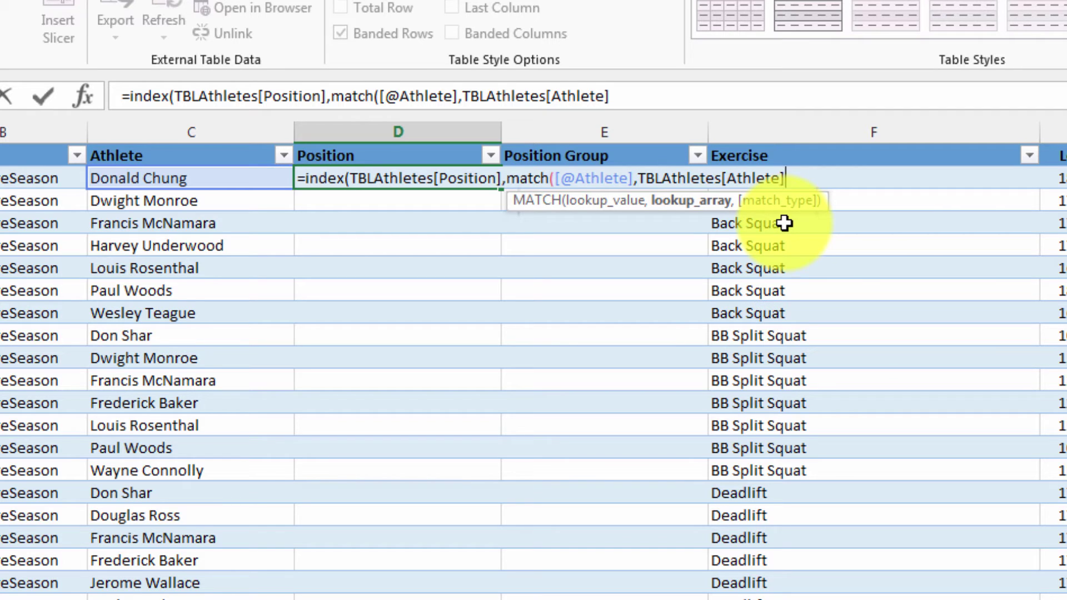
type("))")
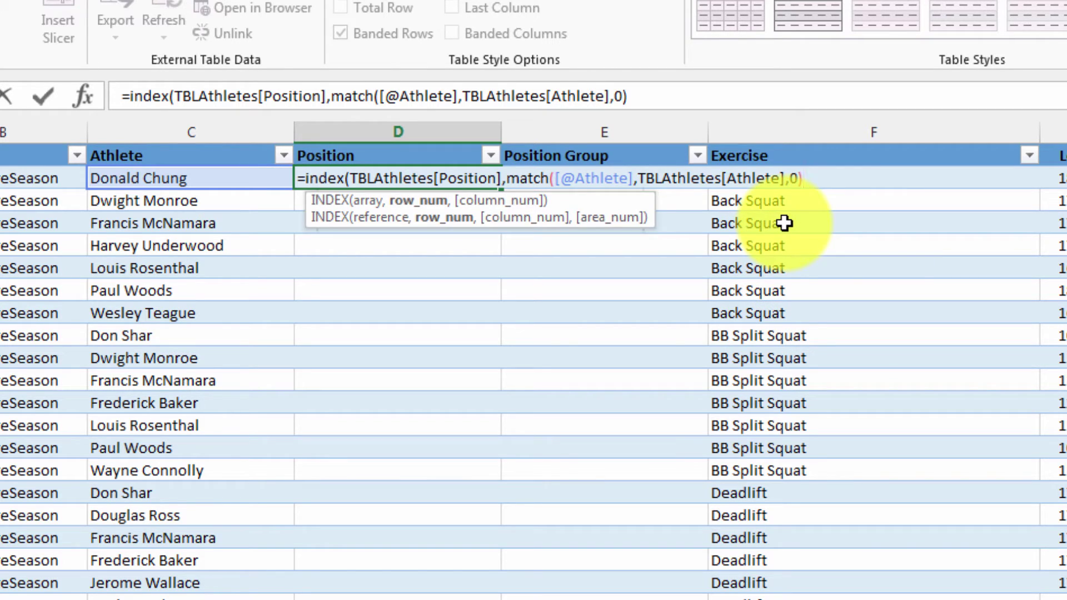
key("Return")
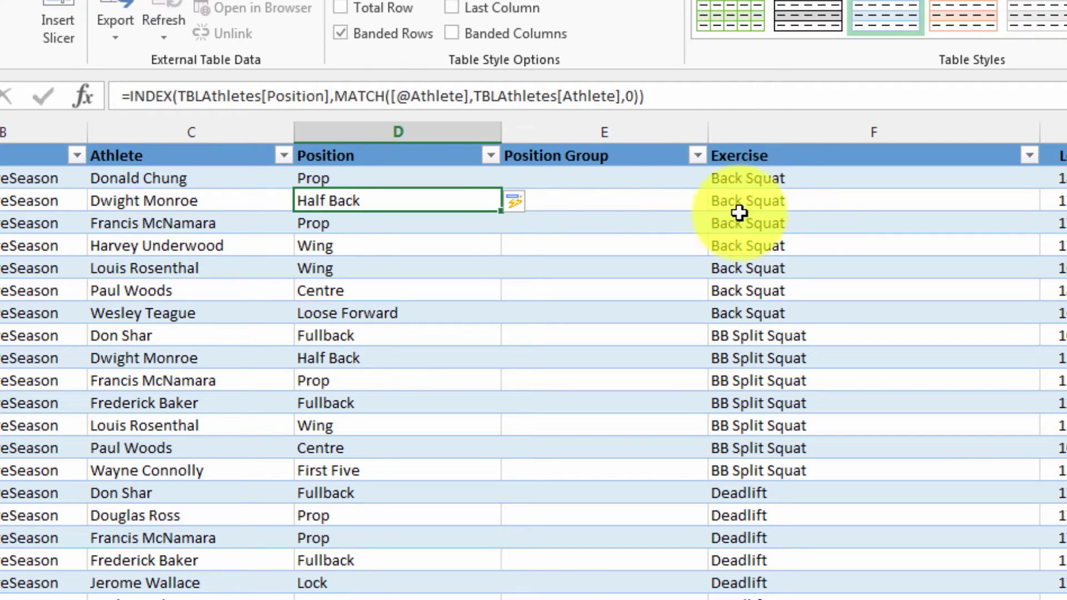
Paste the Position lookup formula into E2 to fill the Position Group column
left_click(408, 178)
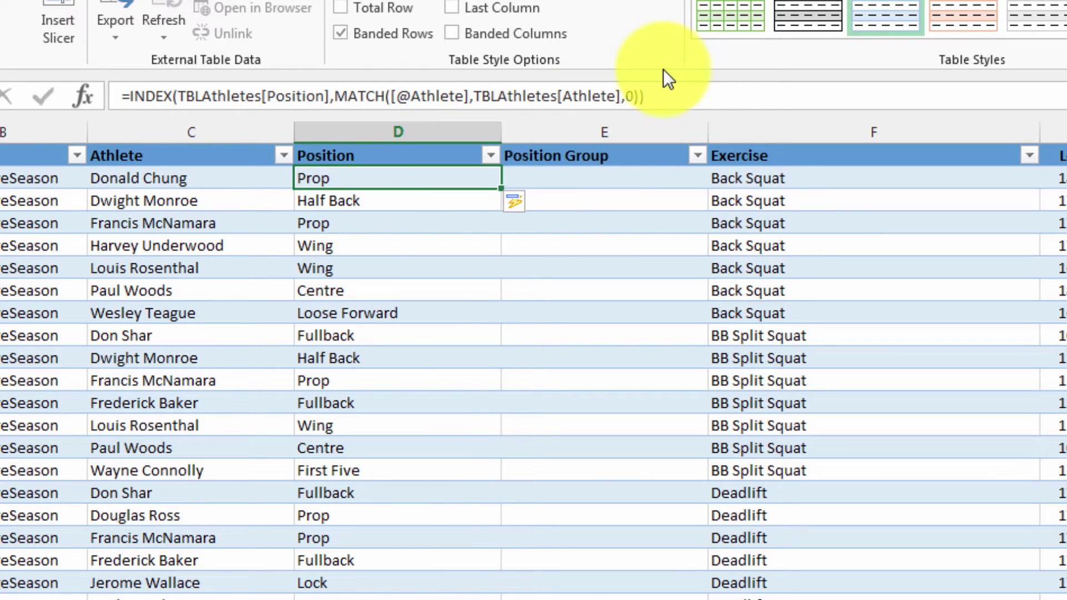
left_click_drag(669, 93, 158, 83)
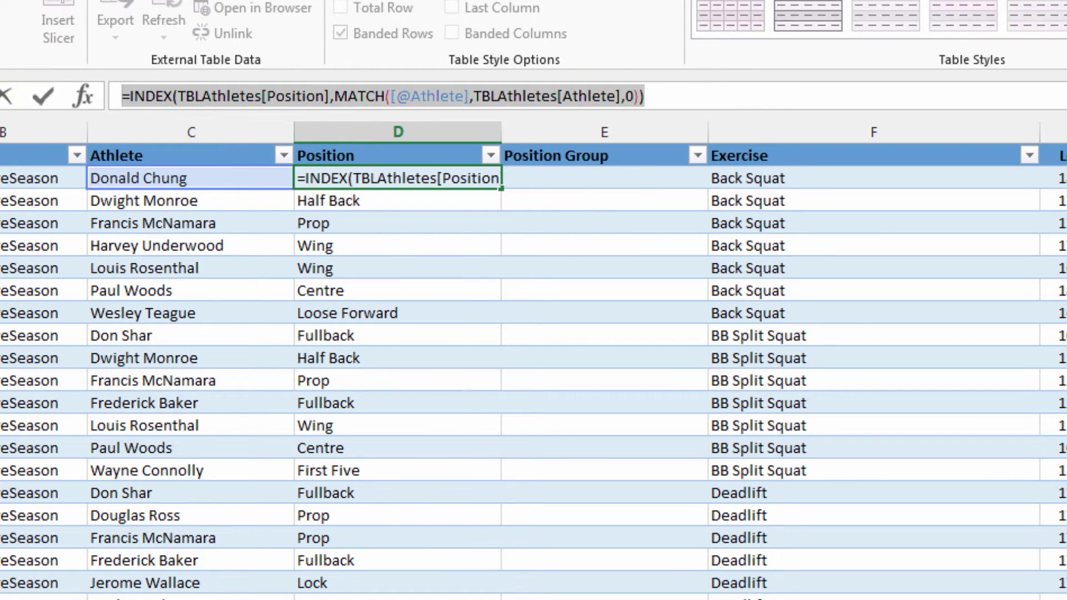
key("Escape")
left_click(553, 180)
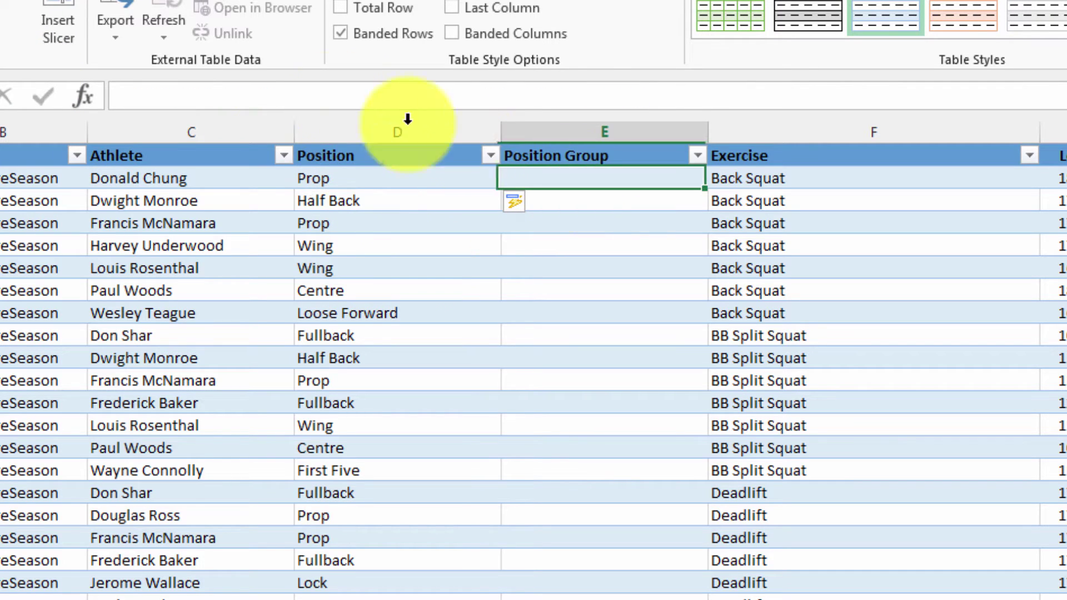
left_click(162, 97)
key("ctrl+v")
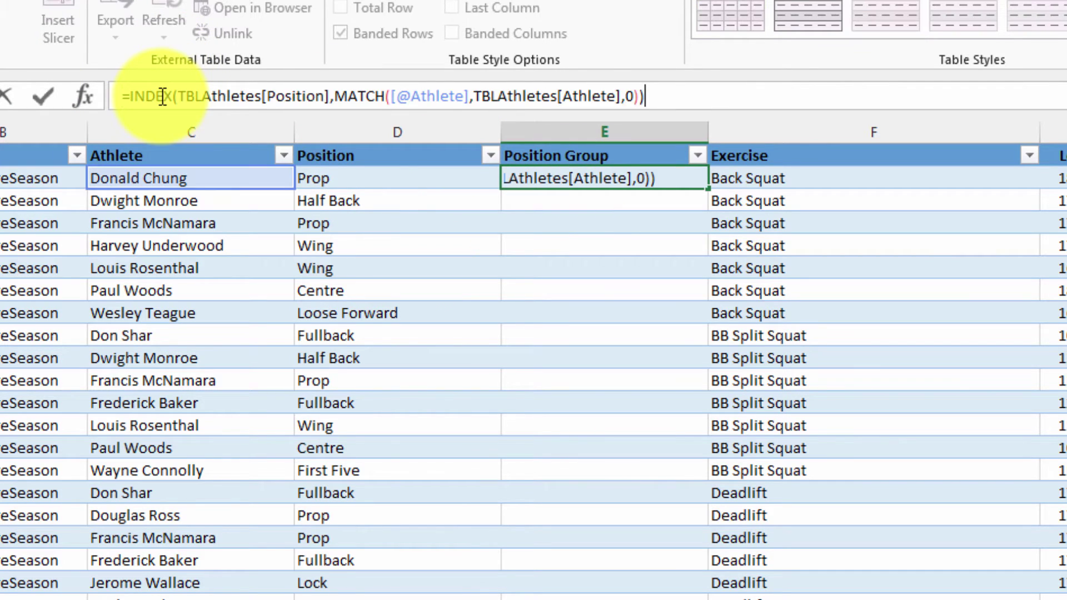
key("Return")
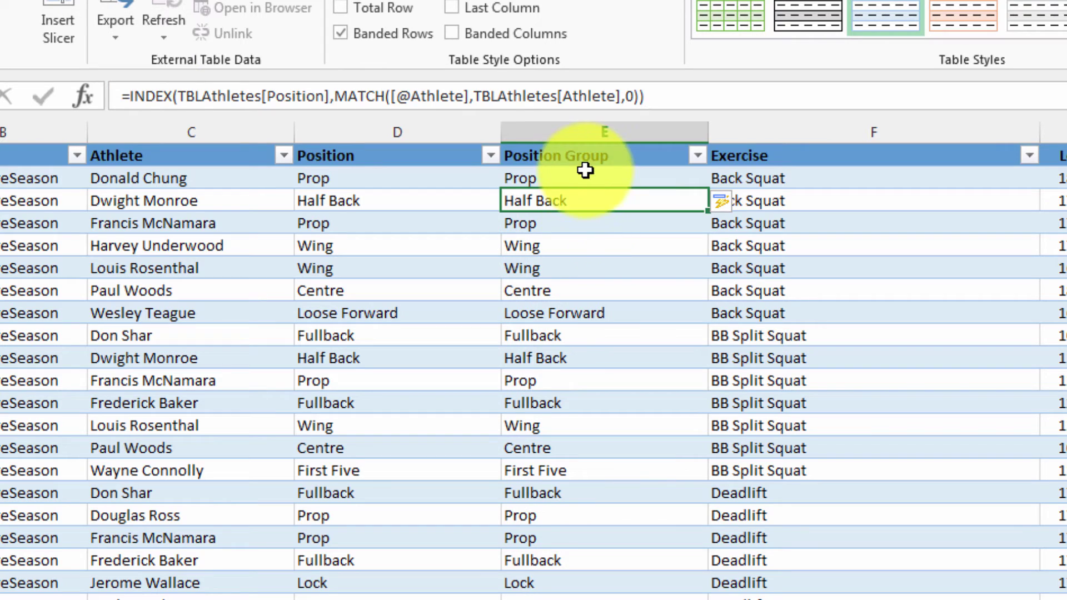
Change E2's lookup column to TBLAthletes[Position Group] so groups show Forward or Back
left_click(625, 175)
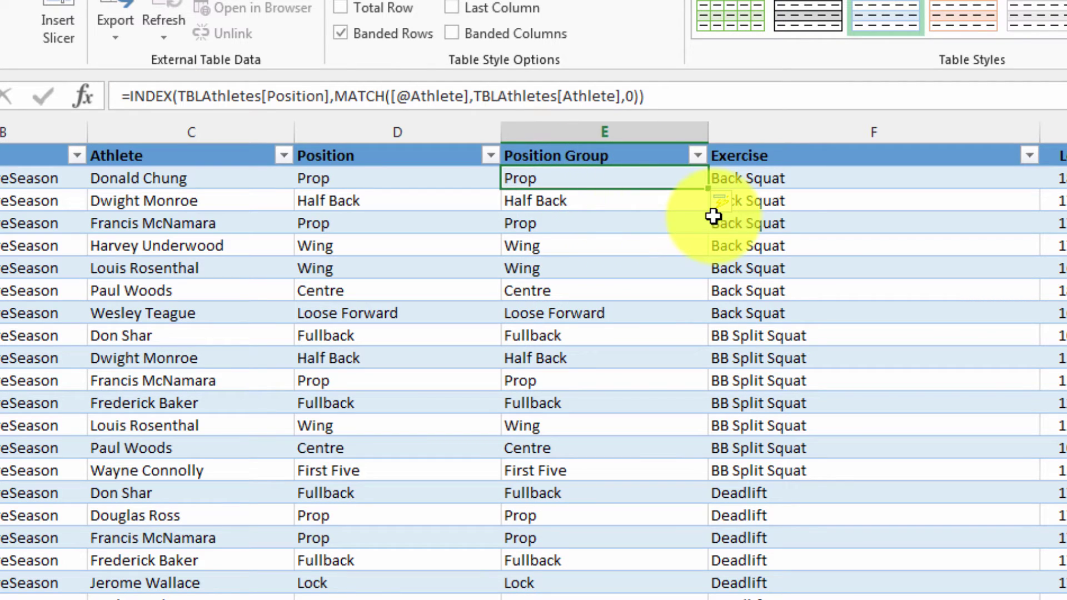
left_click(323, 97)
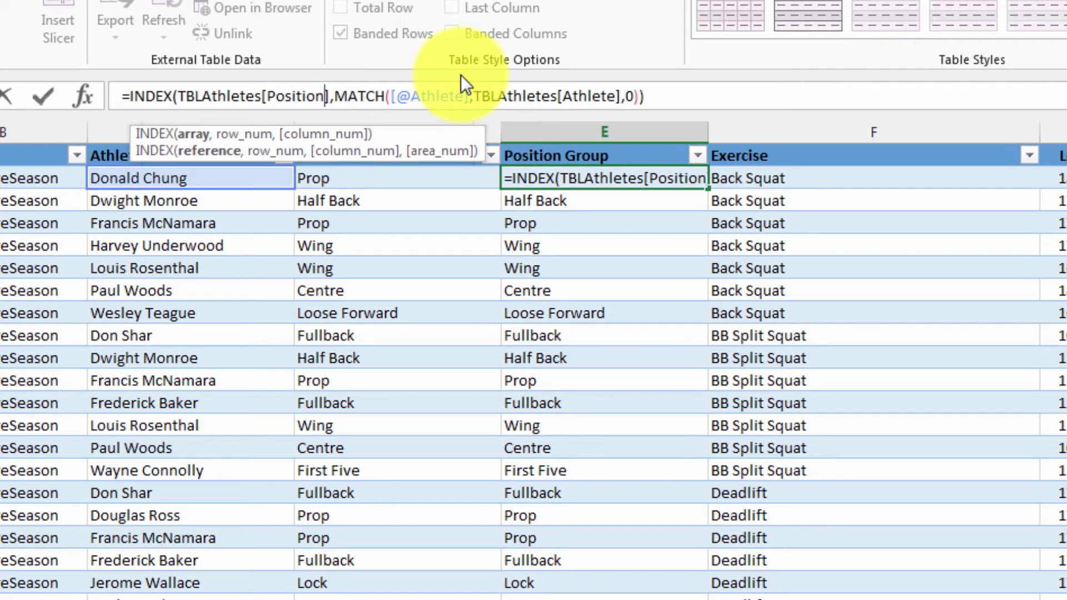
key("BackSpace")
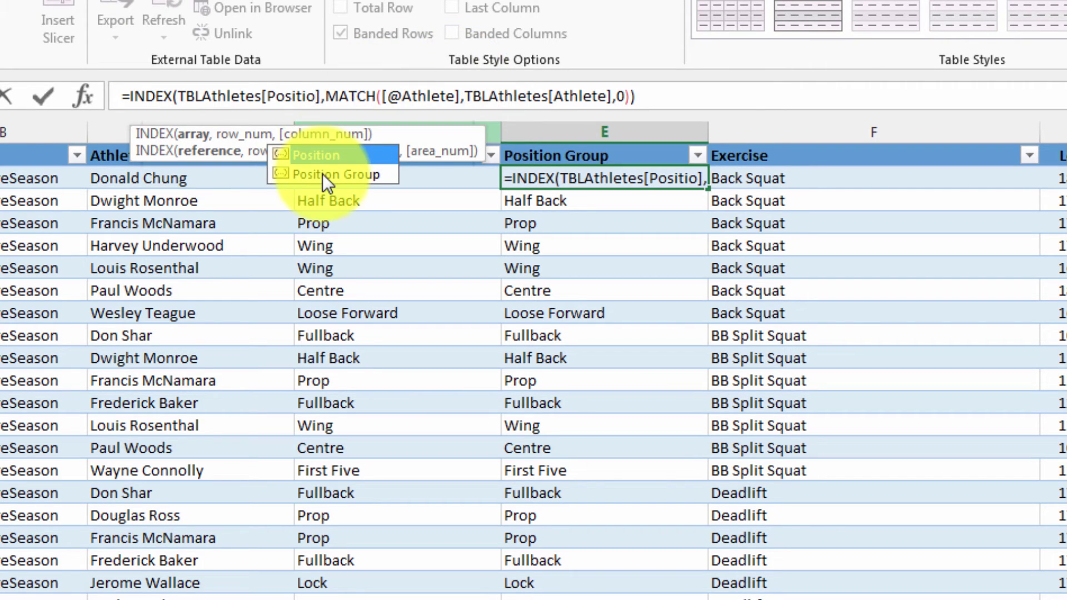
left_click(323, 174)
double_click(323, 173)
key("Return")
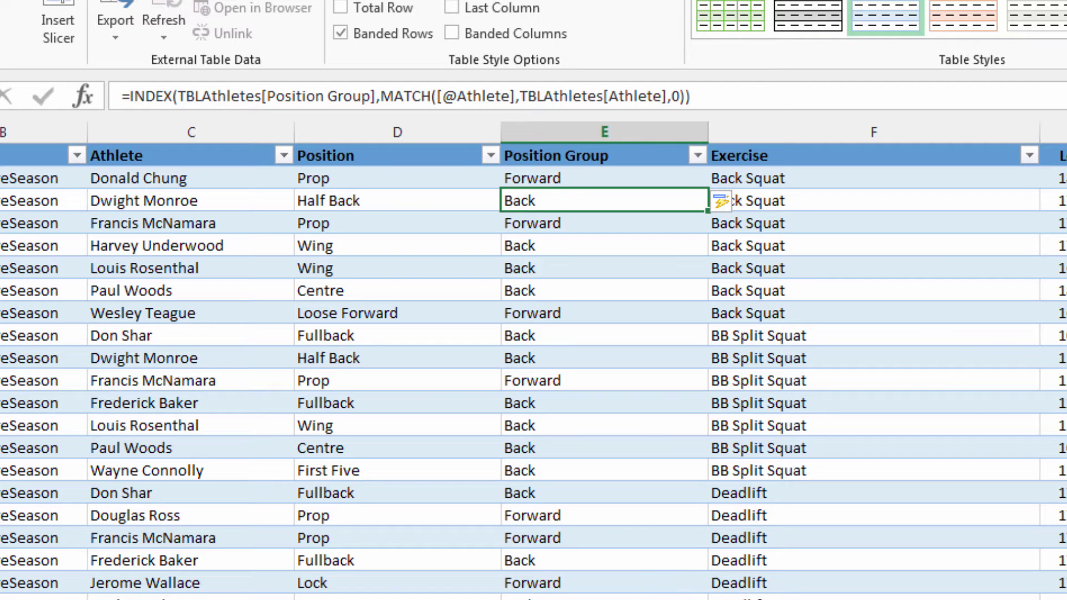
left_click(1043, 159)
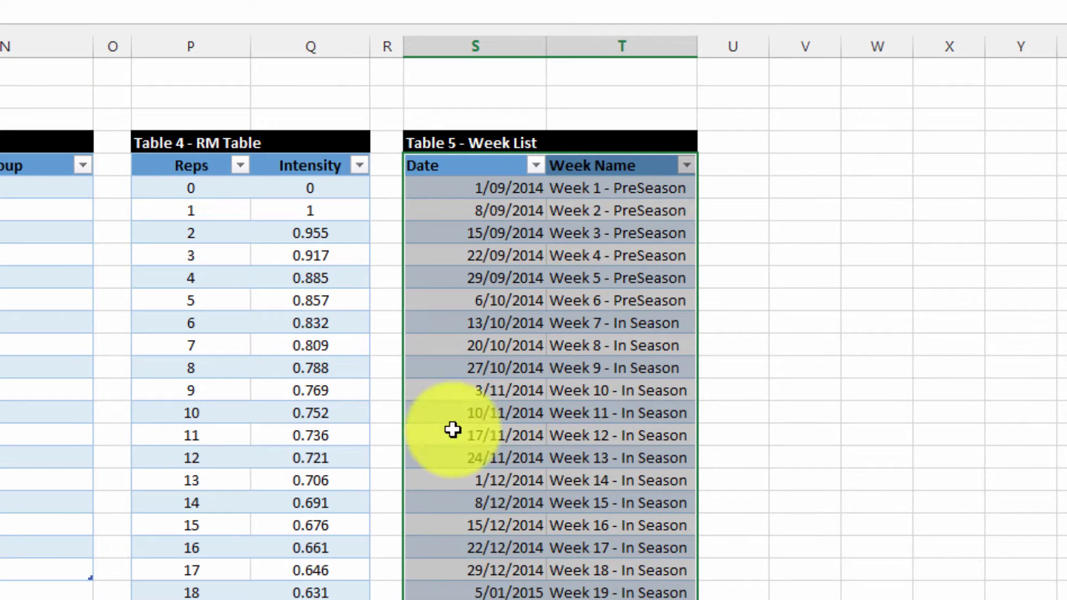
left_click_drag(210, 192, 322, 599)
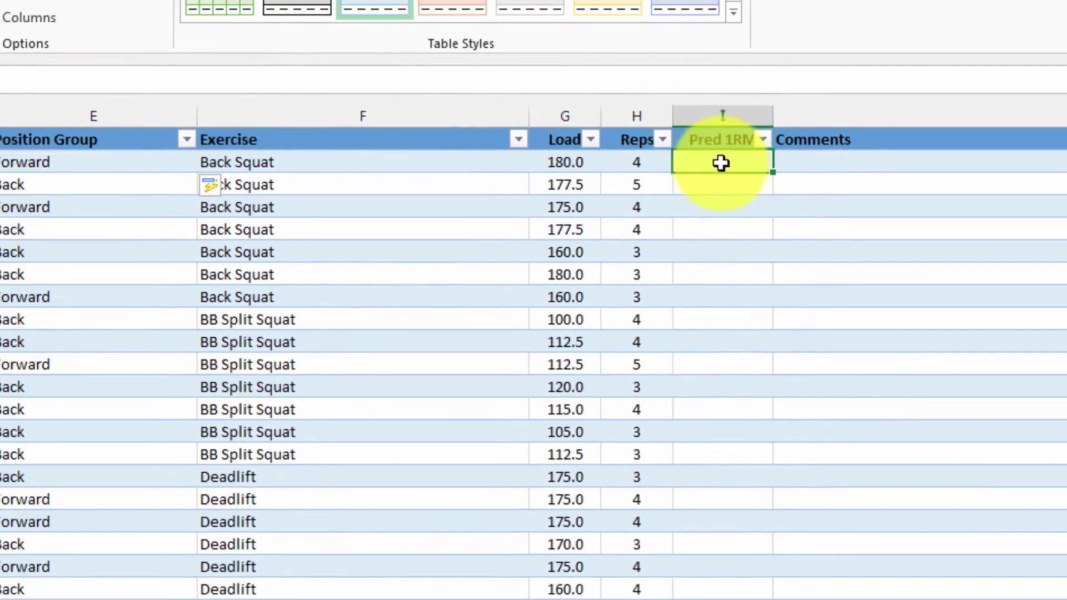
Begin the I2 formula as =INDEX(TBLRM[Intensity], using autocomplete for the table and column
type("=")
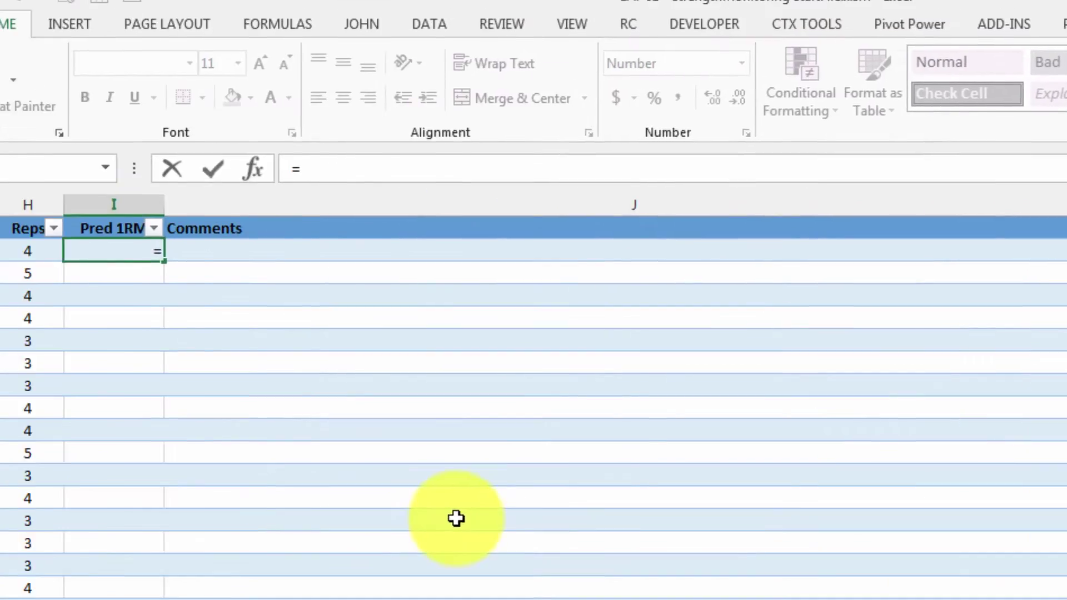
type("index")
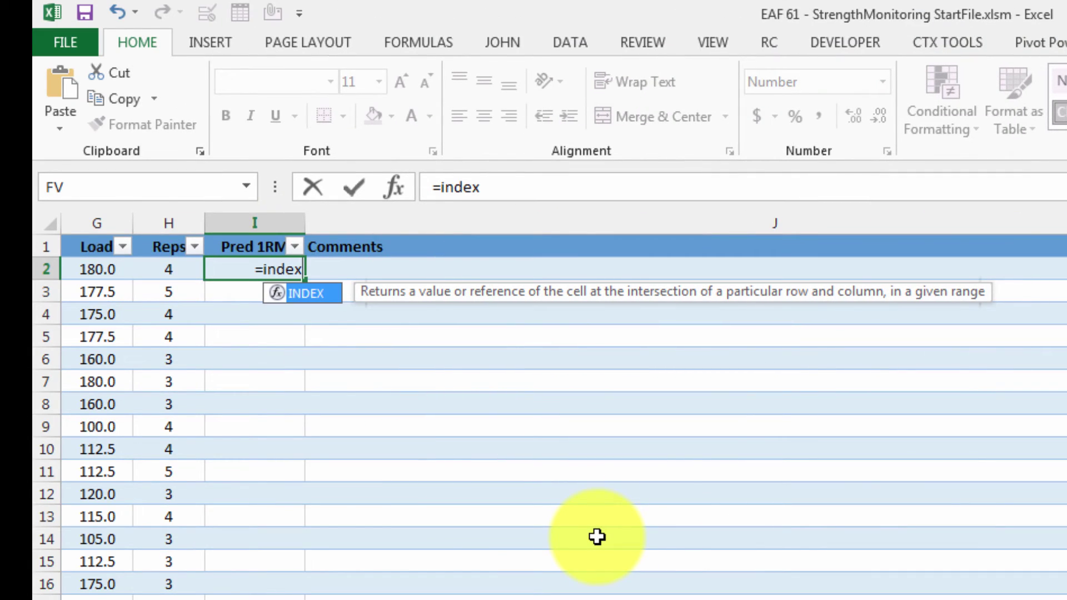
type("(tbl")
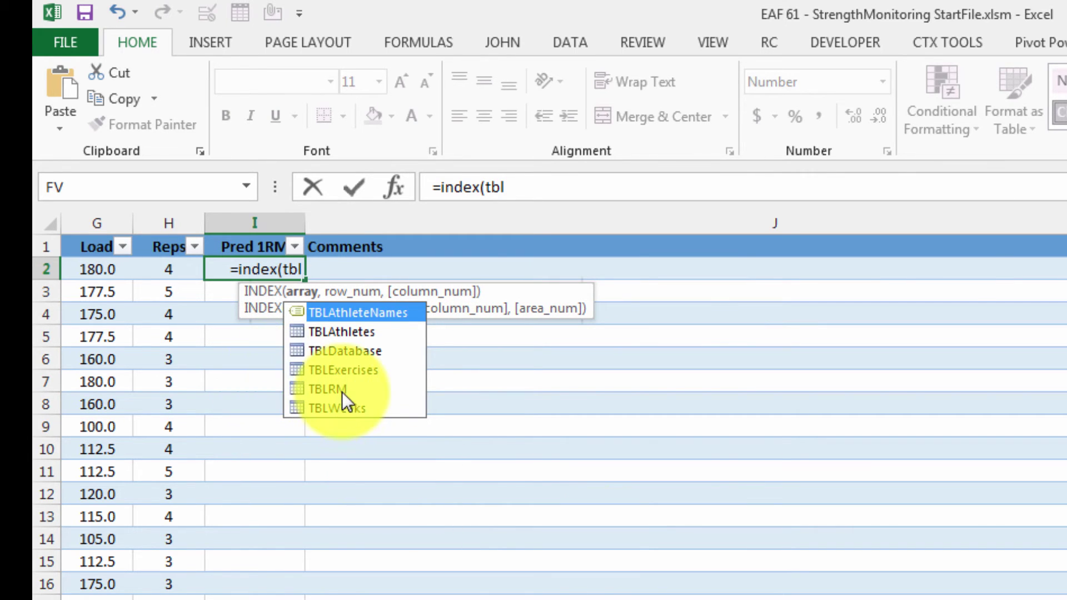
double_click(342, 390)
type("[")
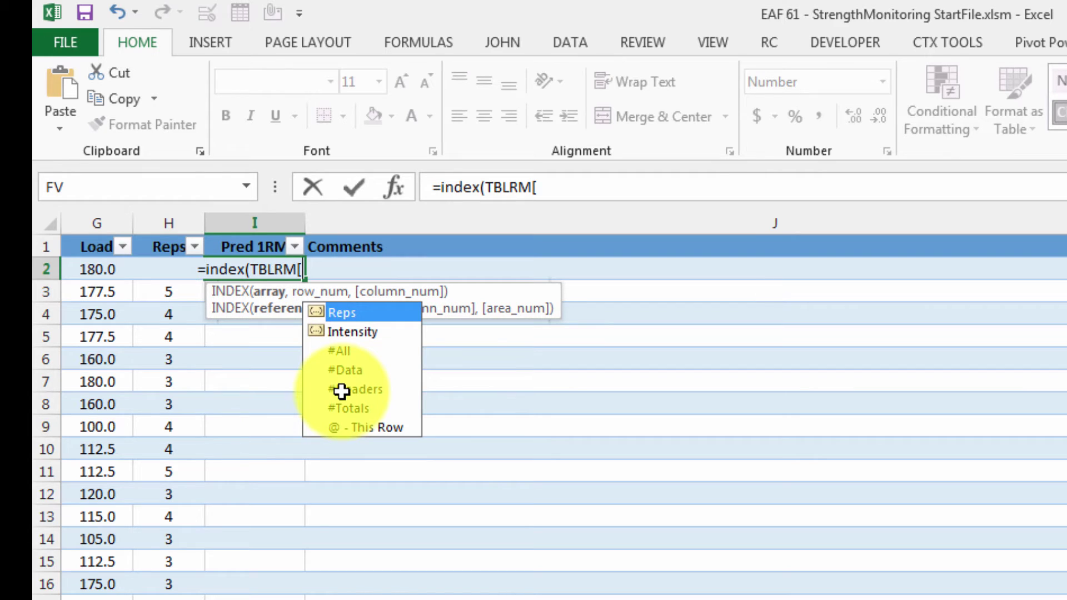
key("Down")
key("Tab")
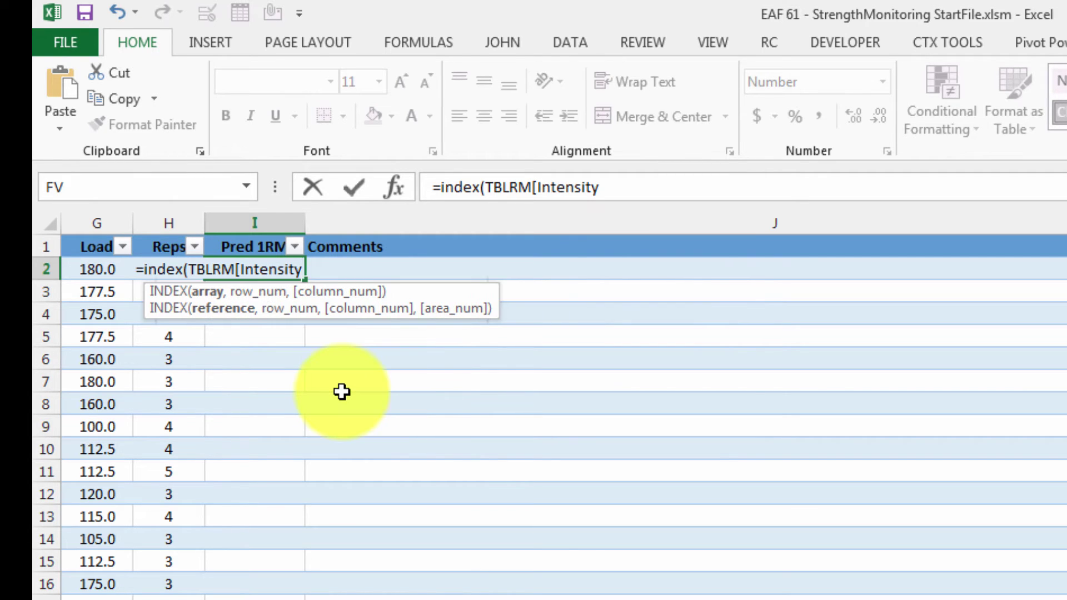
type("],ind")
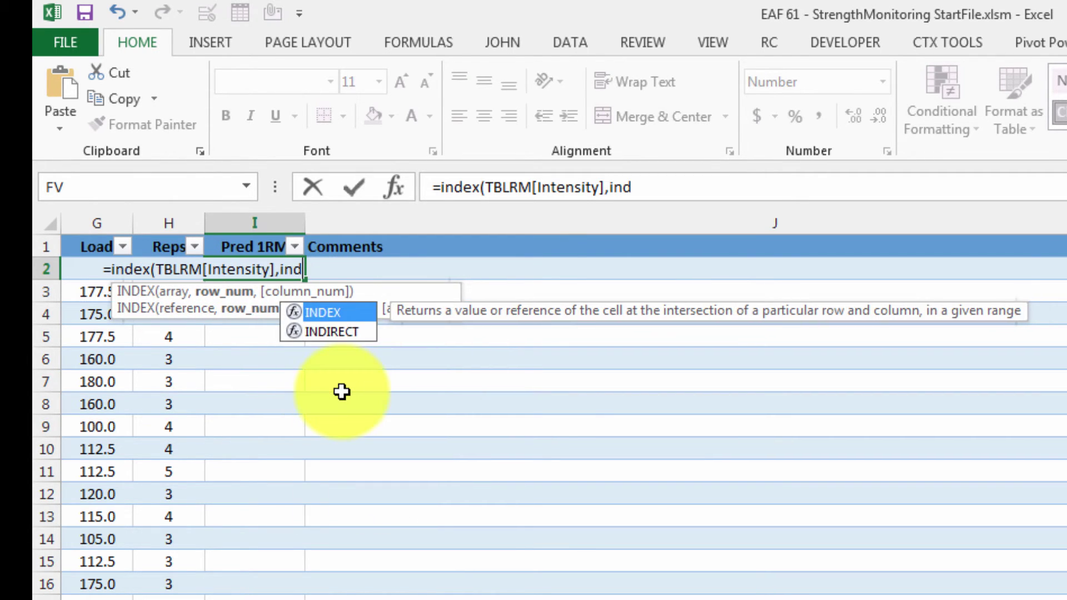
key("BackSpace")
key("BackSpace")
key("BackSpace")
type("match(")
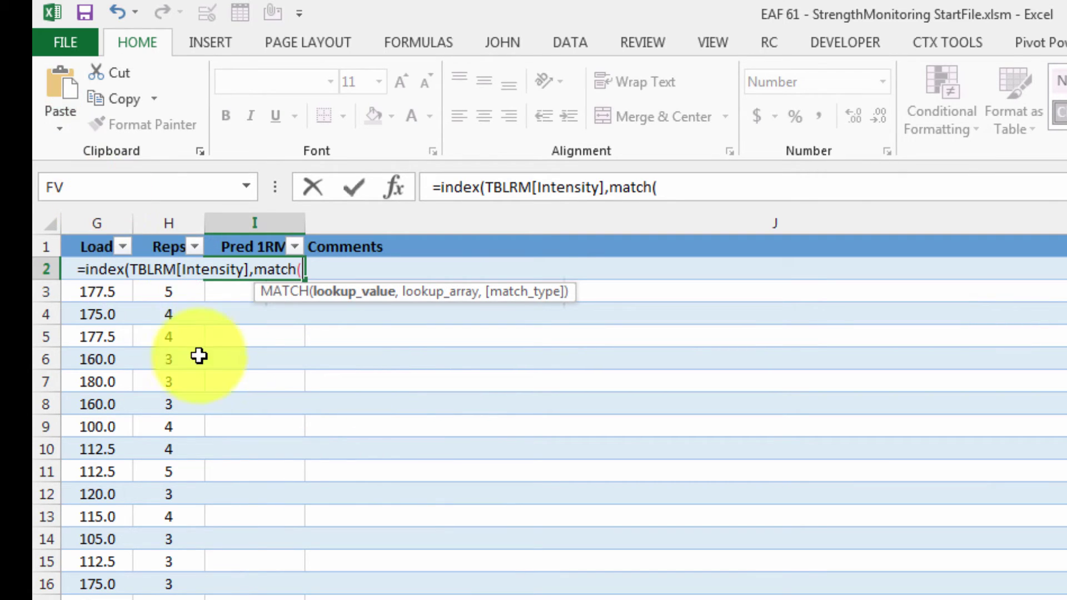
left_click(176, 293)
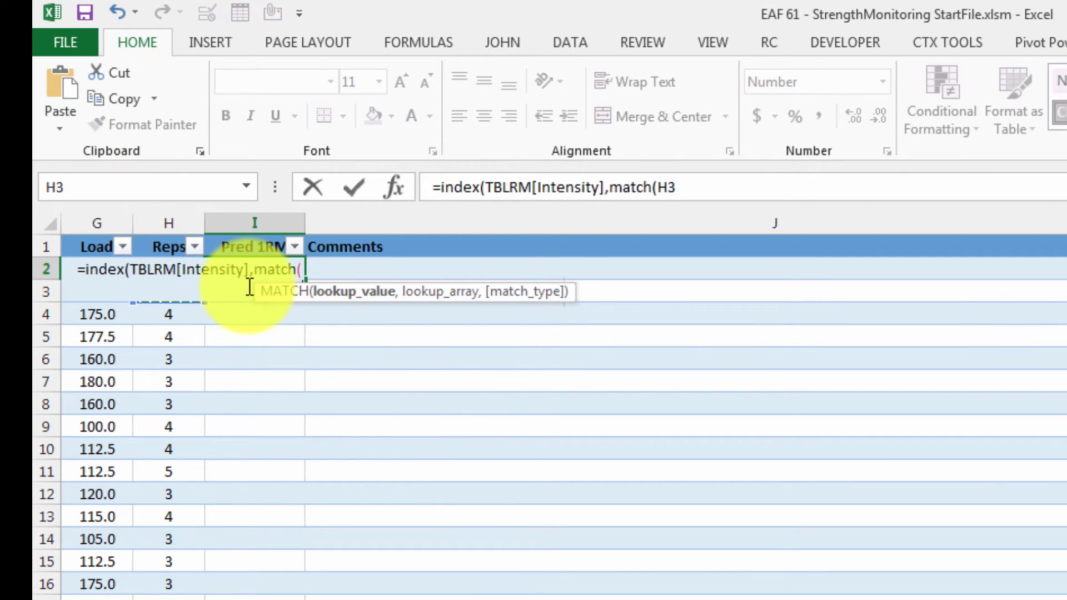
key("Up")
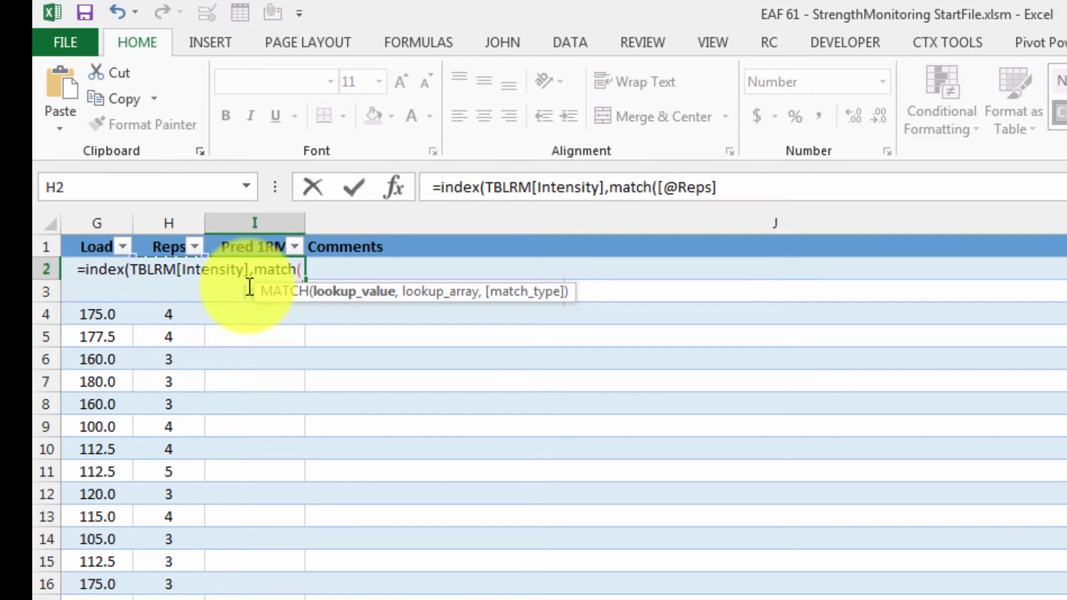
type(",")
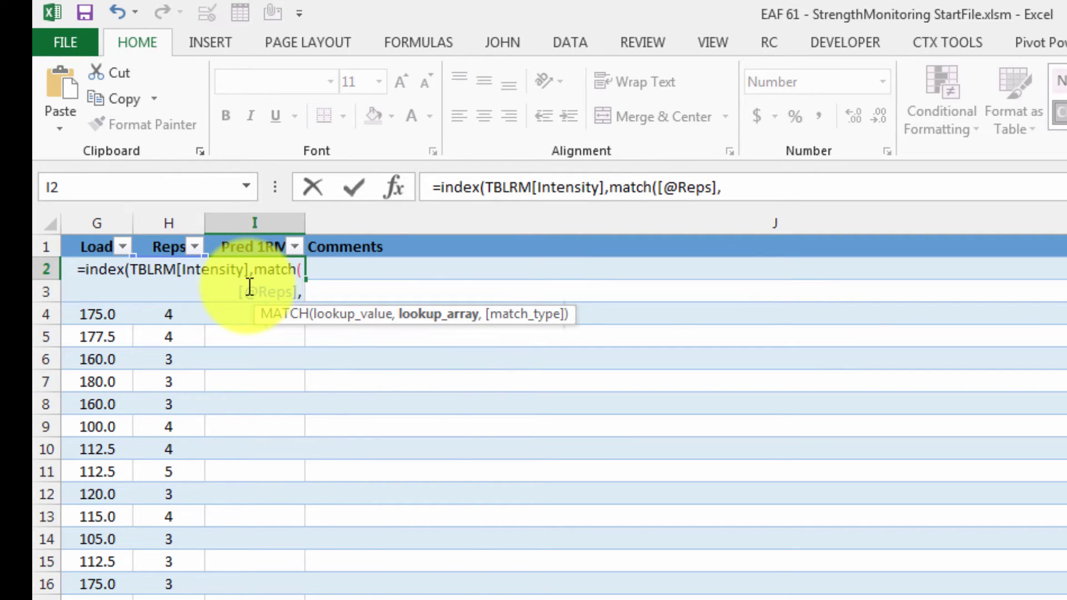
type("tbl")
key("Down")
key("Down")
key("Down")
key("Down")
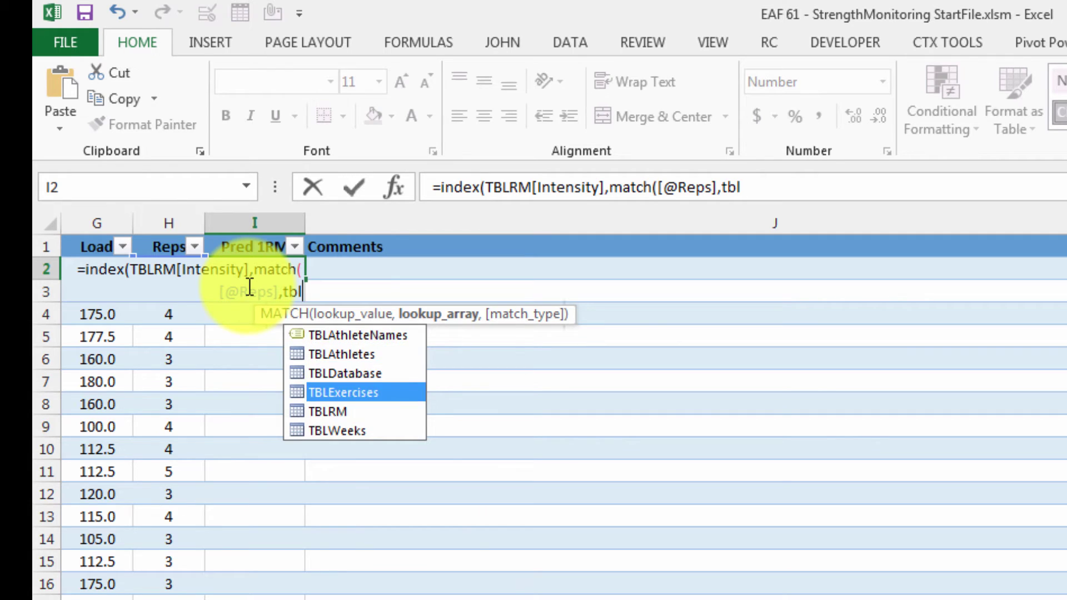
key("Tab")
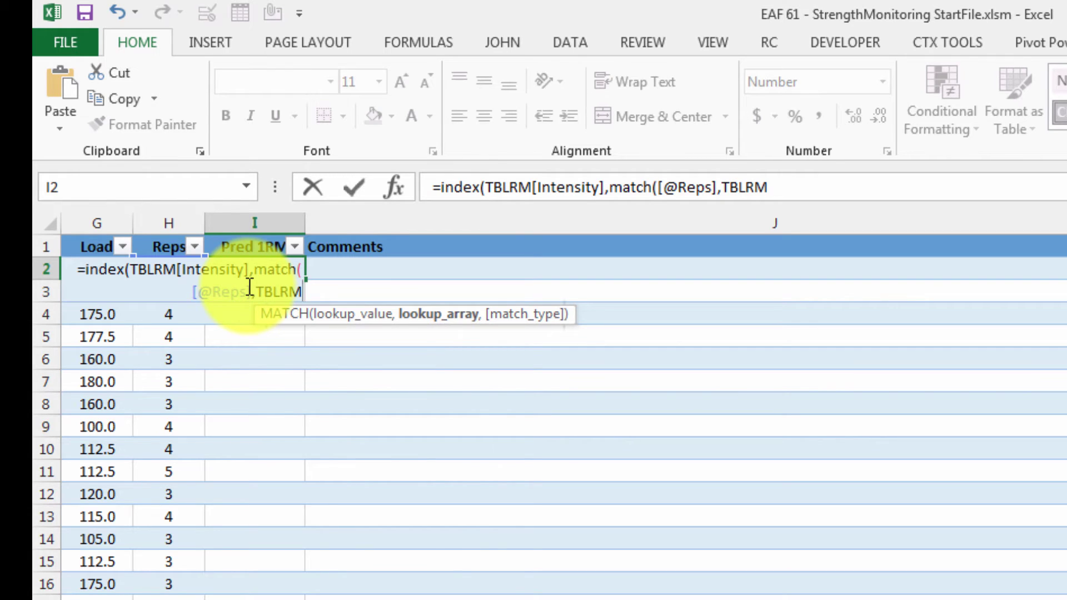
type("[")
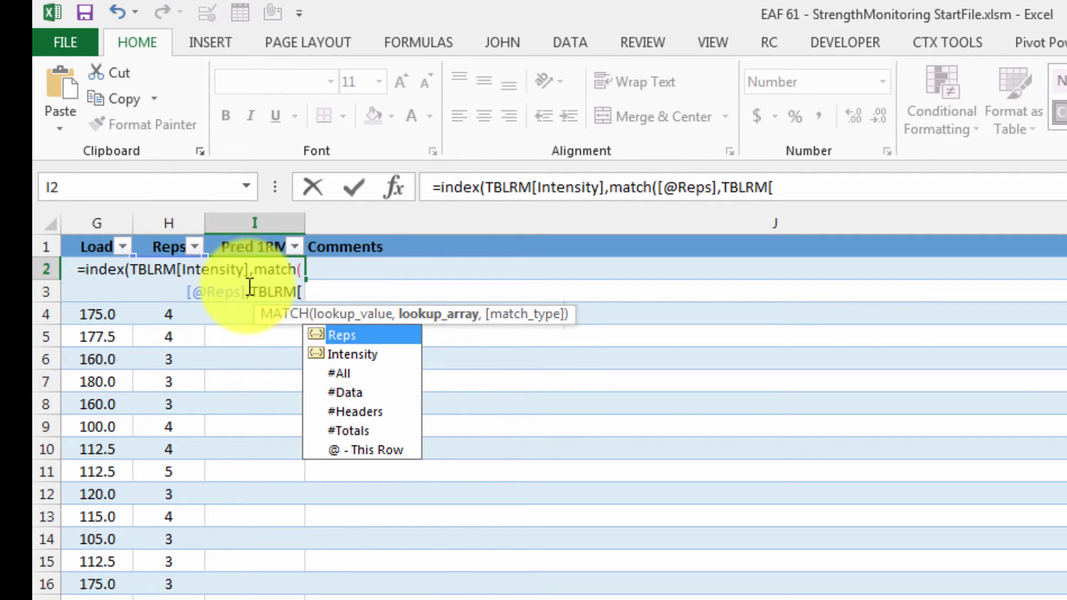
key("Tab")
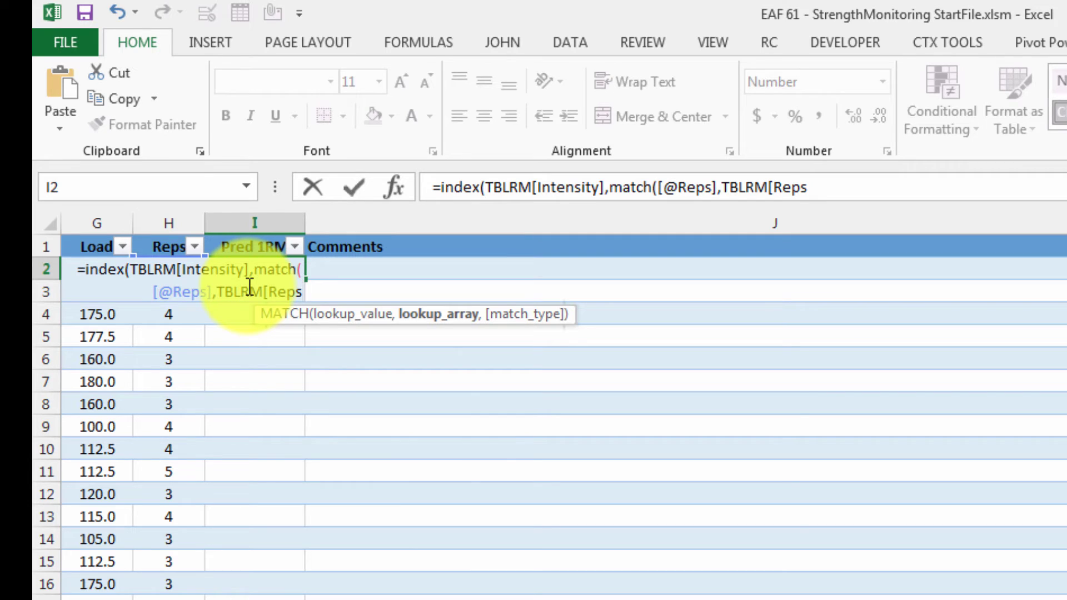
type("],")
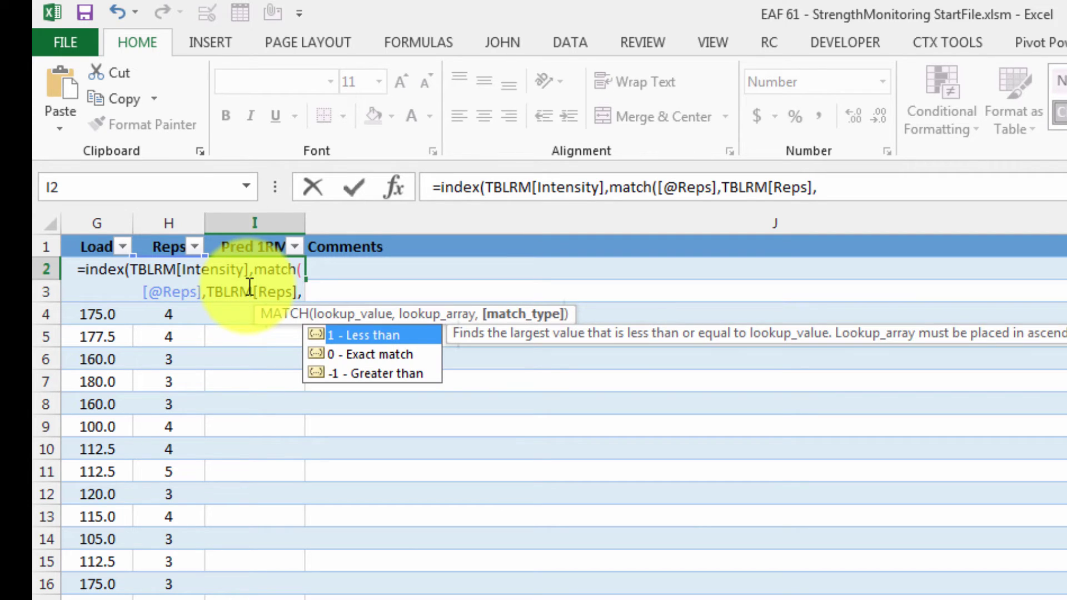
type("0))")
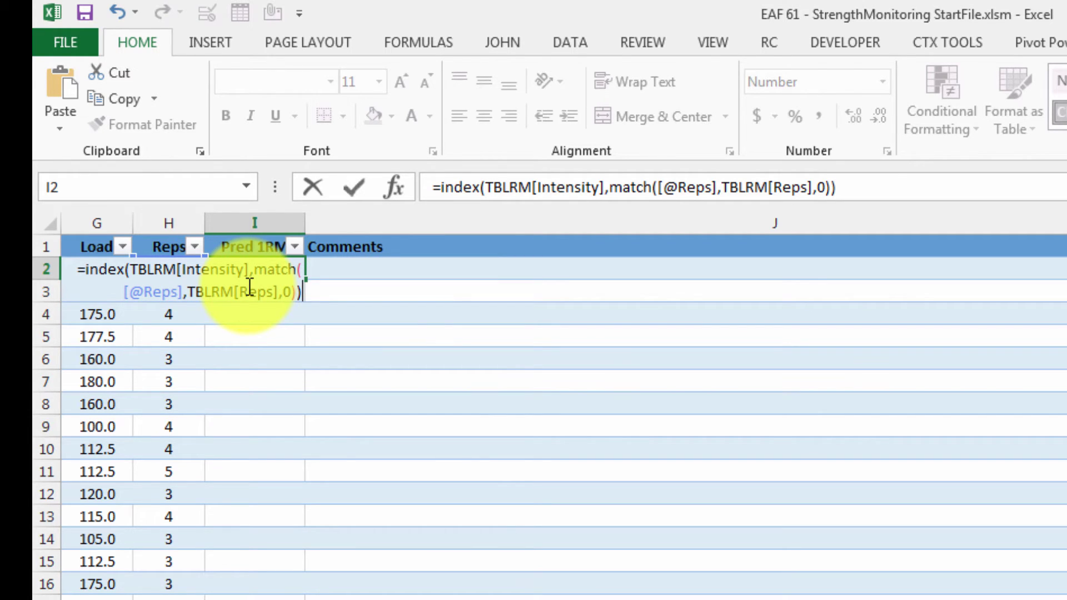
key("Return")
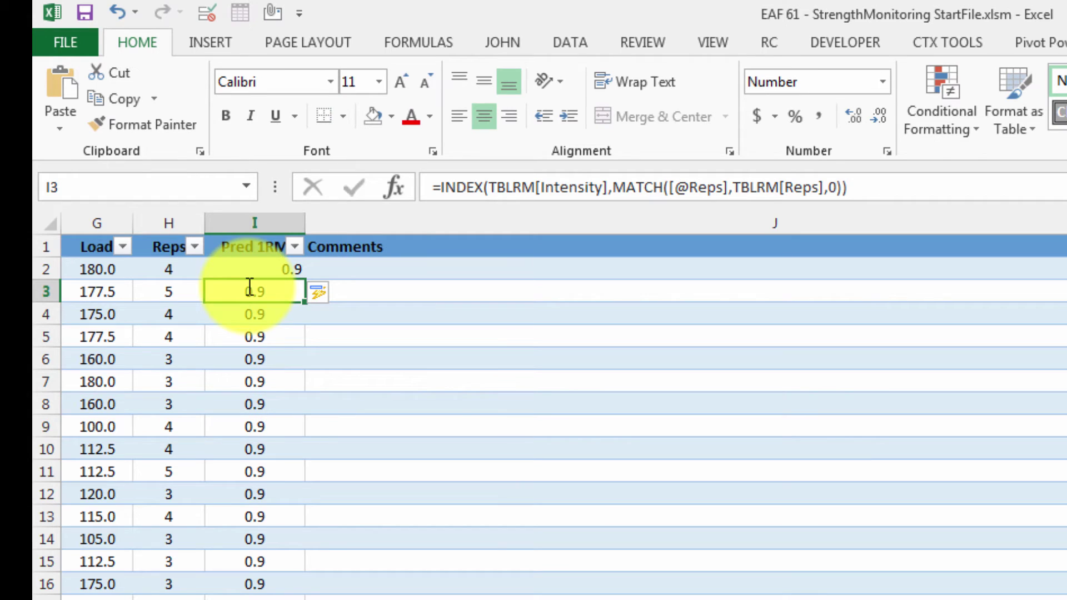
Centre-align the Pred 1RM values and turn the formula into 1/INDEX(...)
left_click(250, 269)
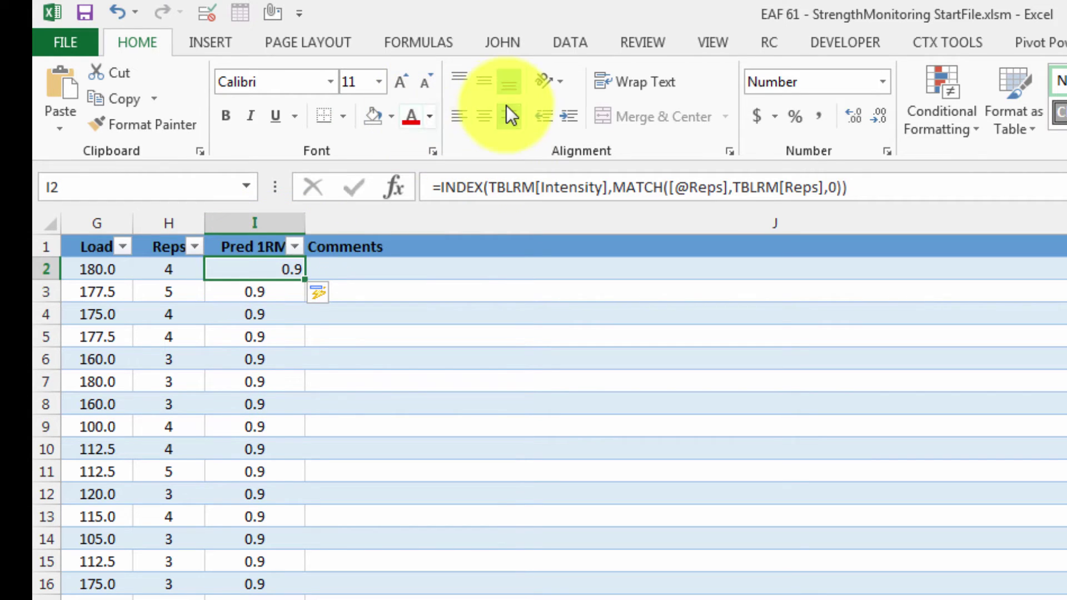
left_click(487, 116)
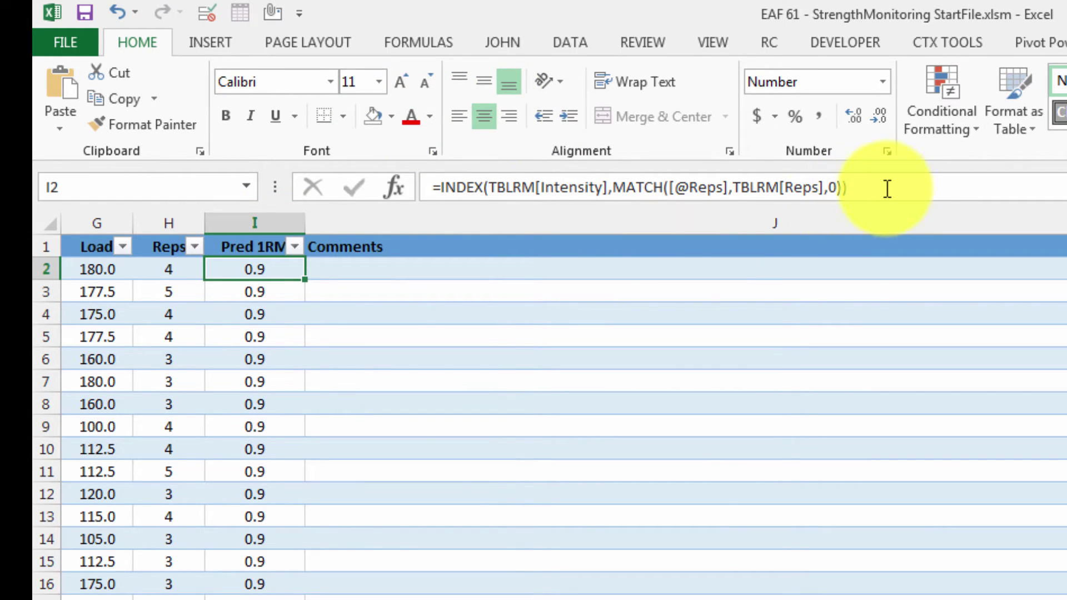
left_click(439, 187)
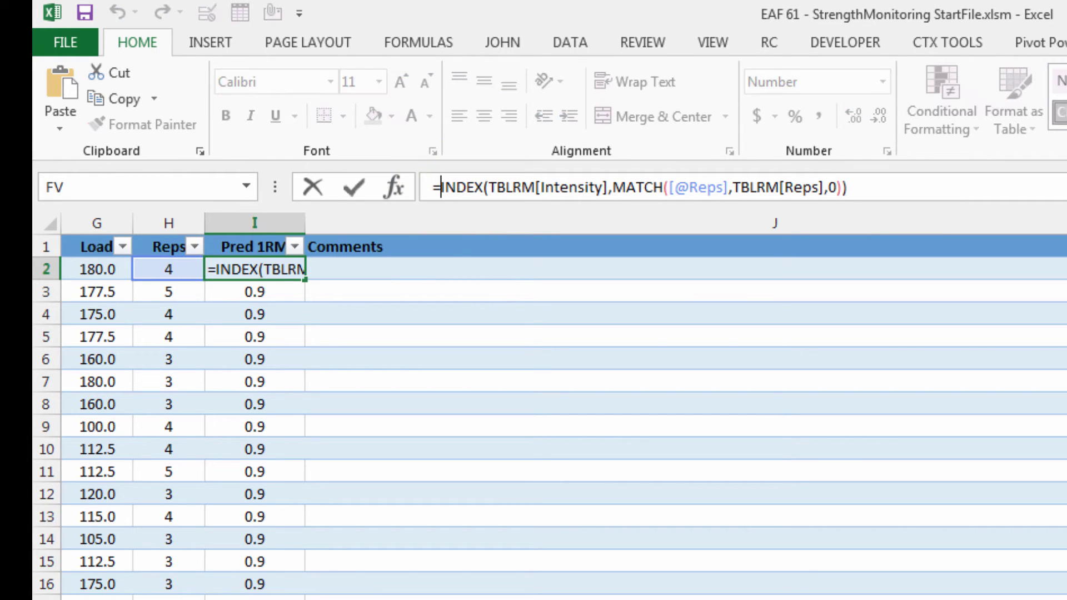
type("1/")
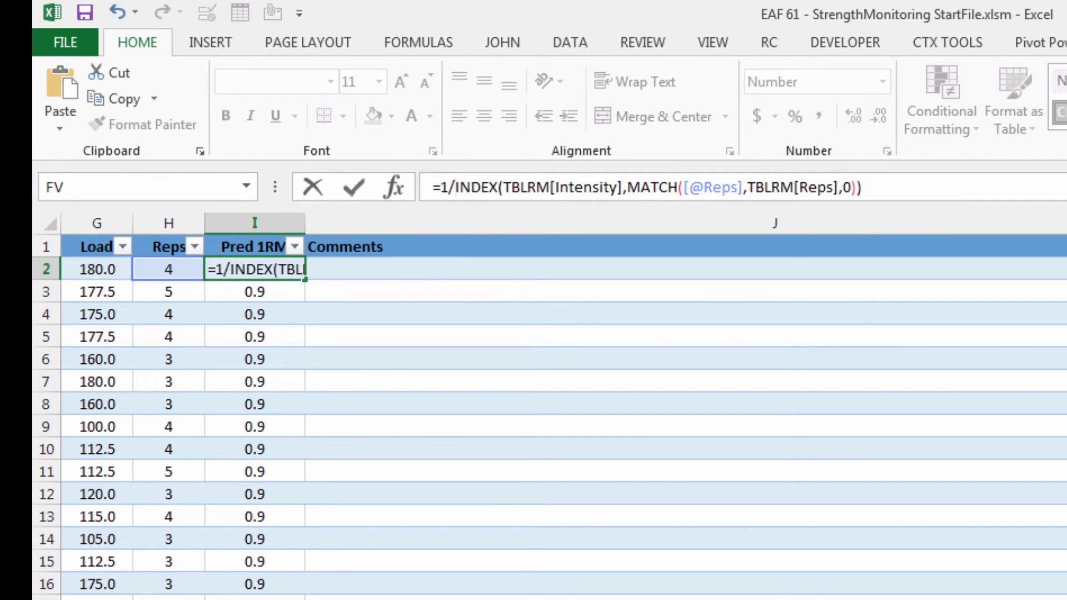
key("Return")
left_click(255, 269)
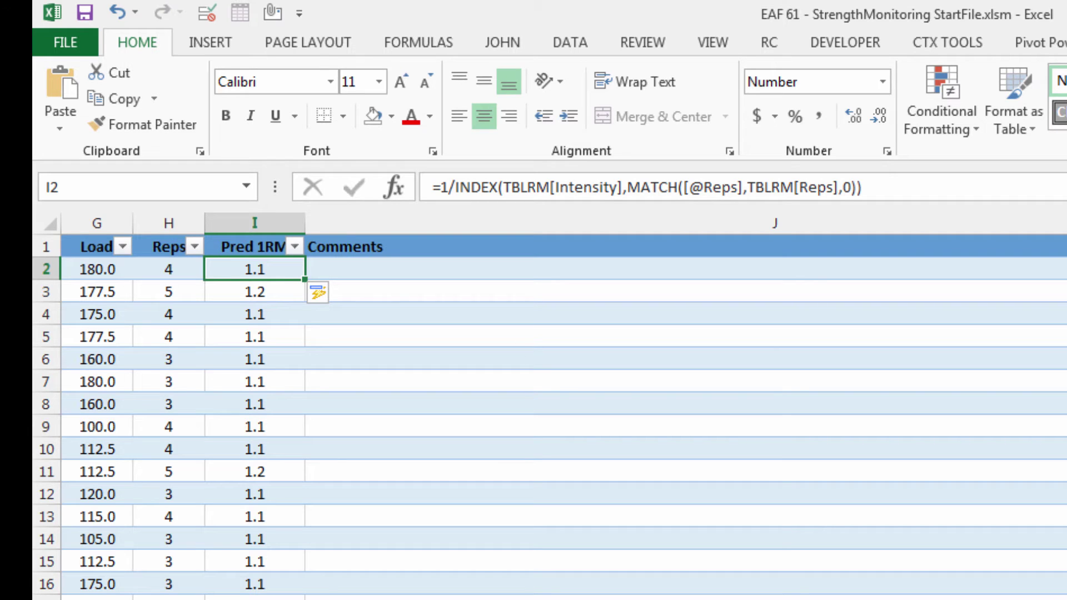
left_click(441, 187)
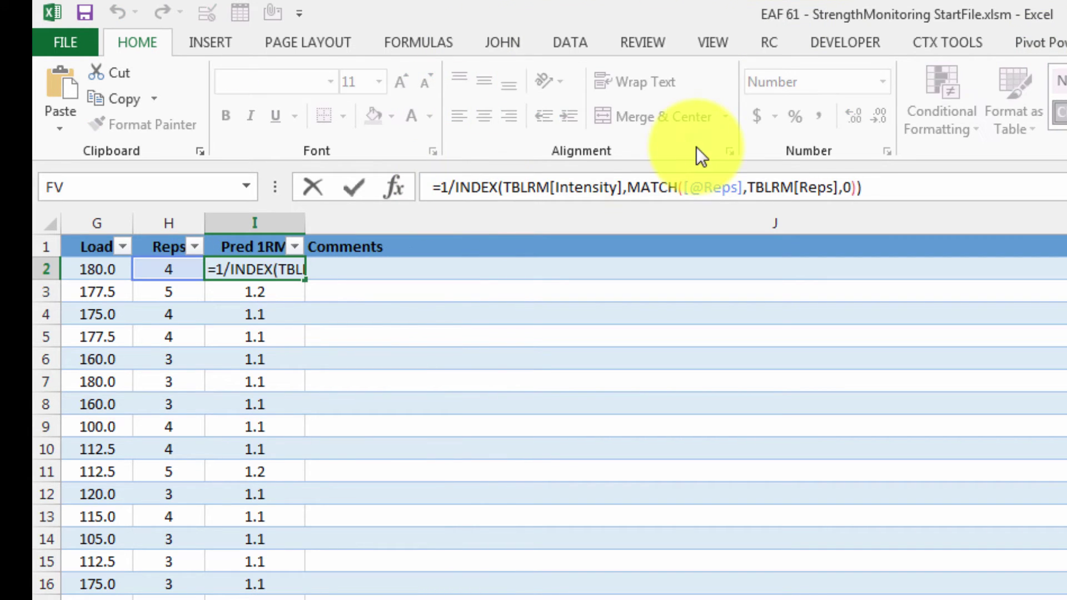
type("(")
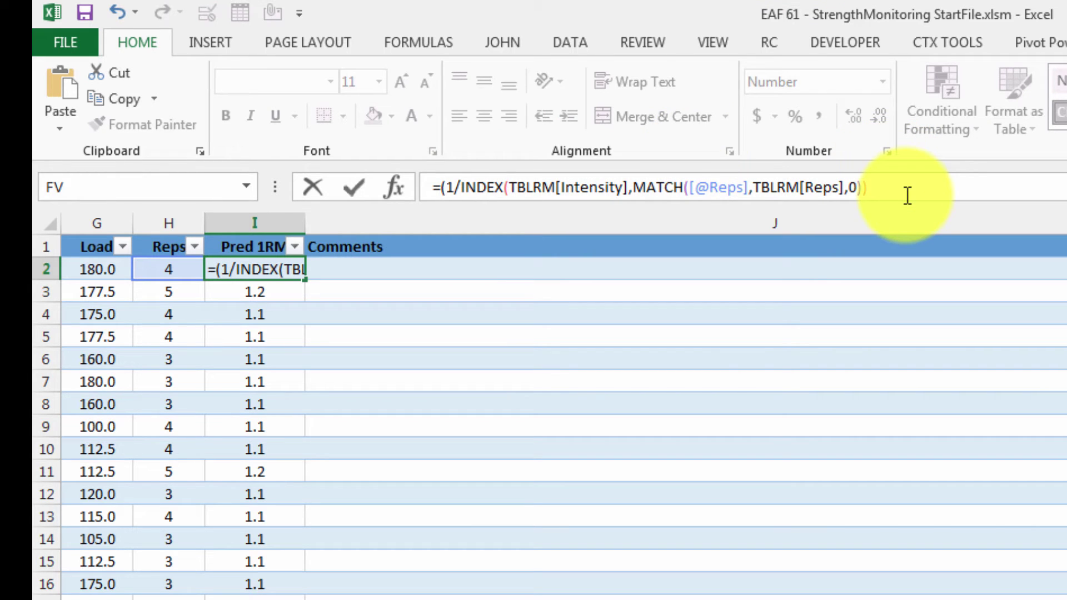
type(")*")
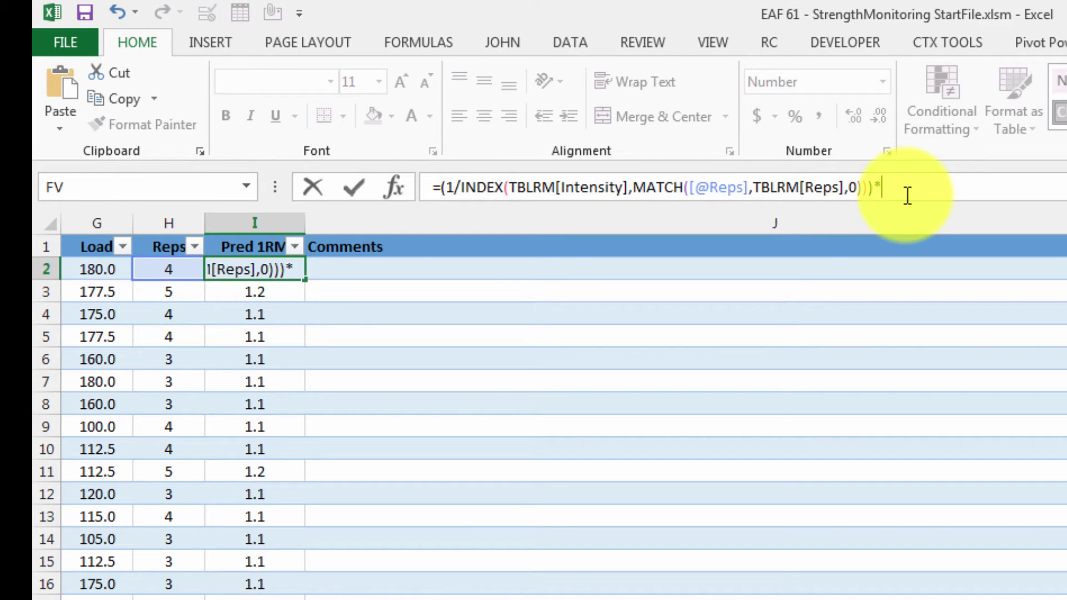
left_click(97, 269)
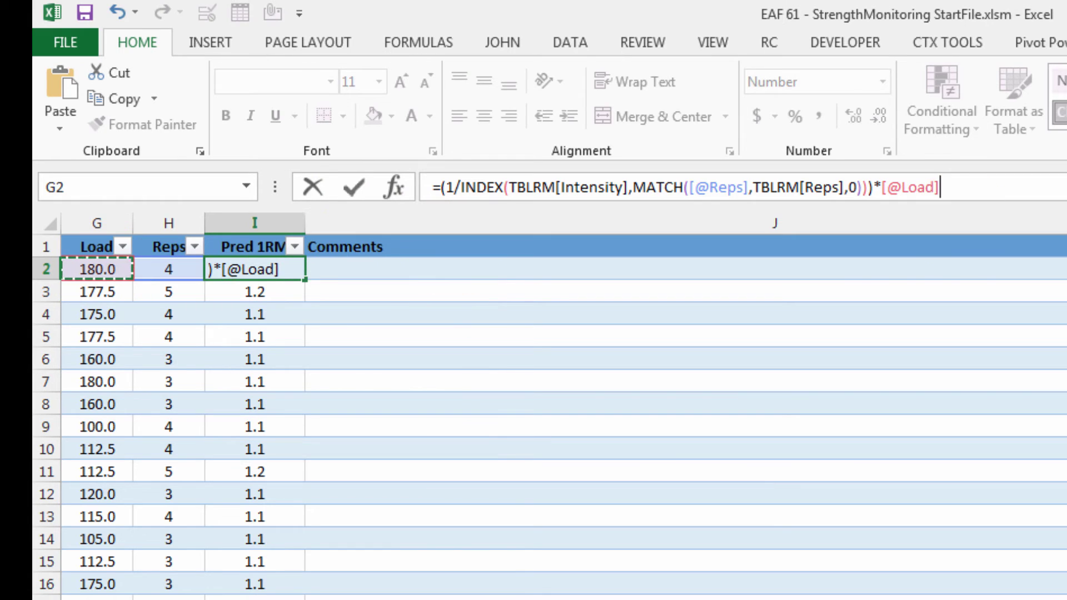
key("Return")
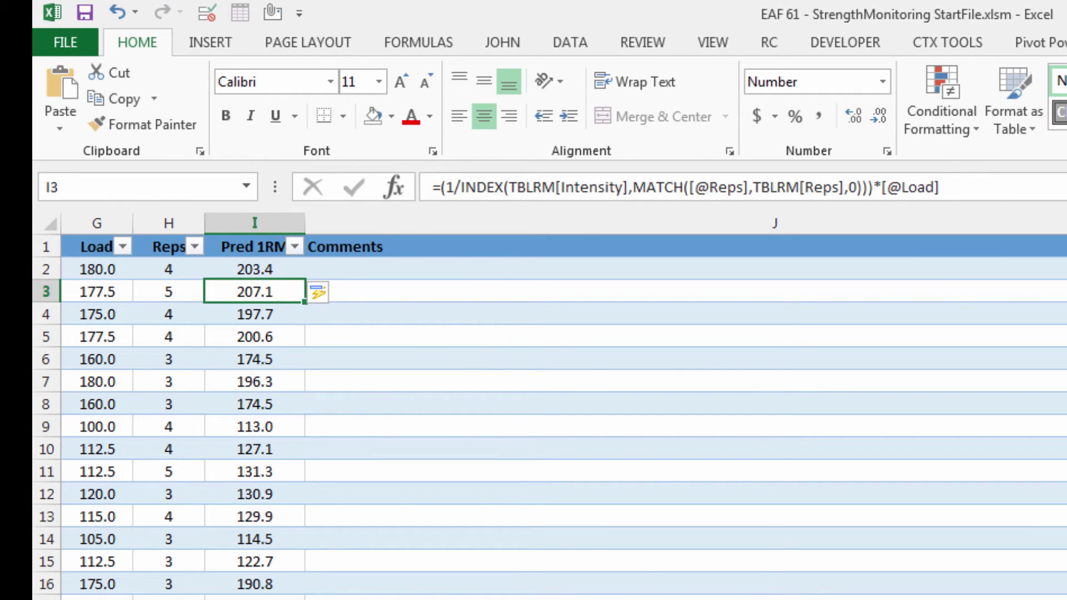
Scroll back to the Week column and confirm on the Table Design tab that the table is TBLDatabase
scroll(556, 389, "left", 3)
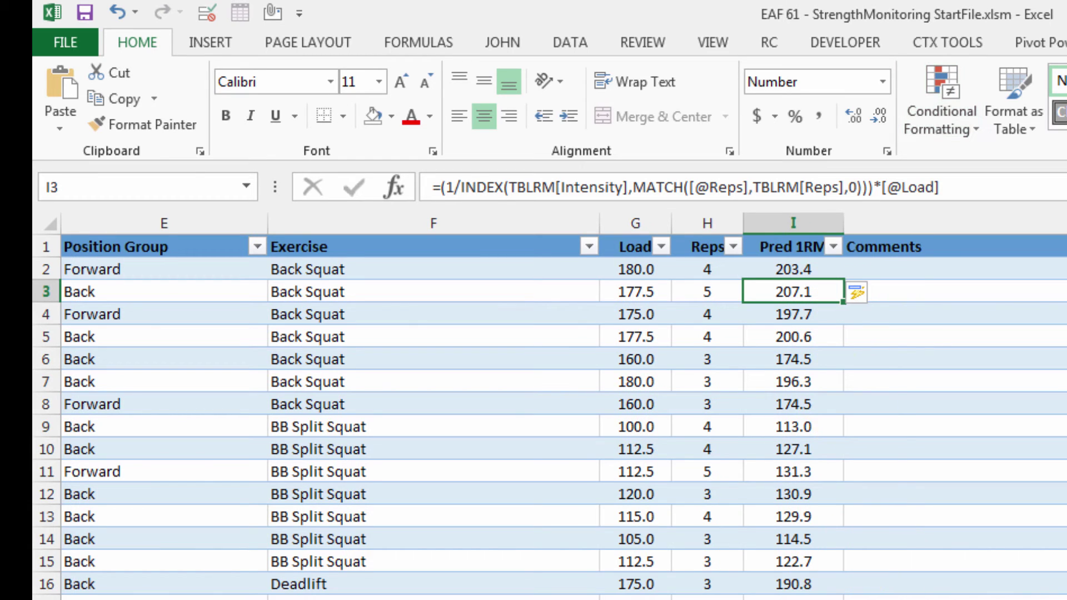
scroll(556, 389, "left", 4)
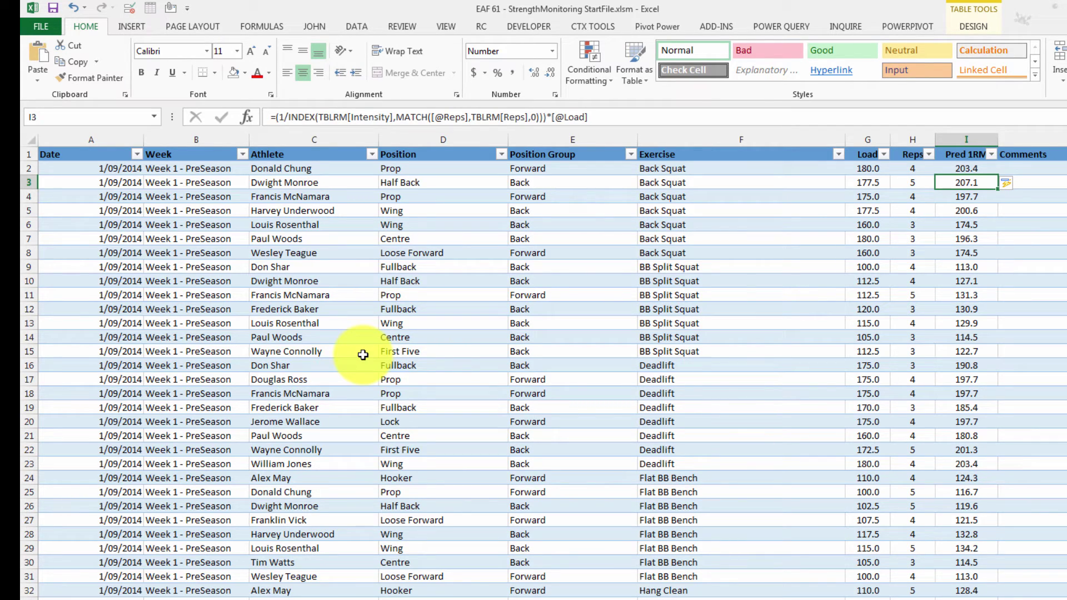
left_click(178, 210)
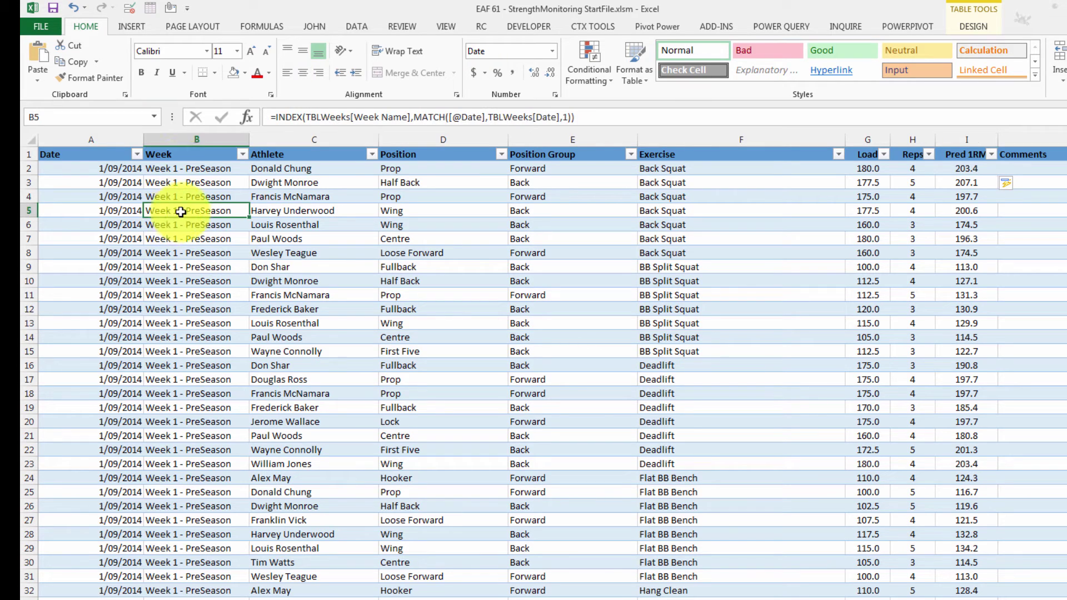
left_click(974, 27)
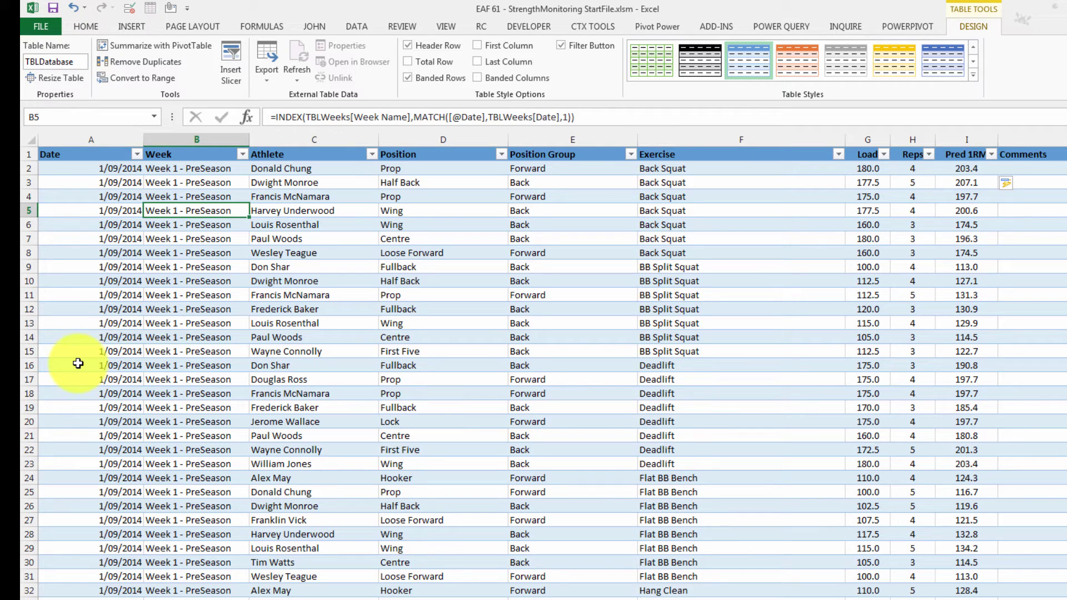
Insert a PivotTable from TBLDatabase onto a new worksheet
left_click(138, 27)
left_click(45, 64)
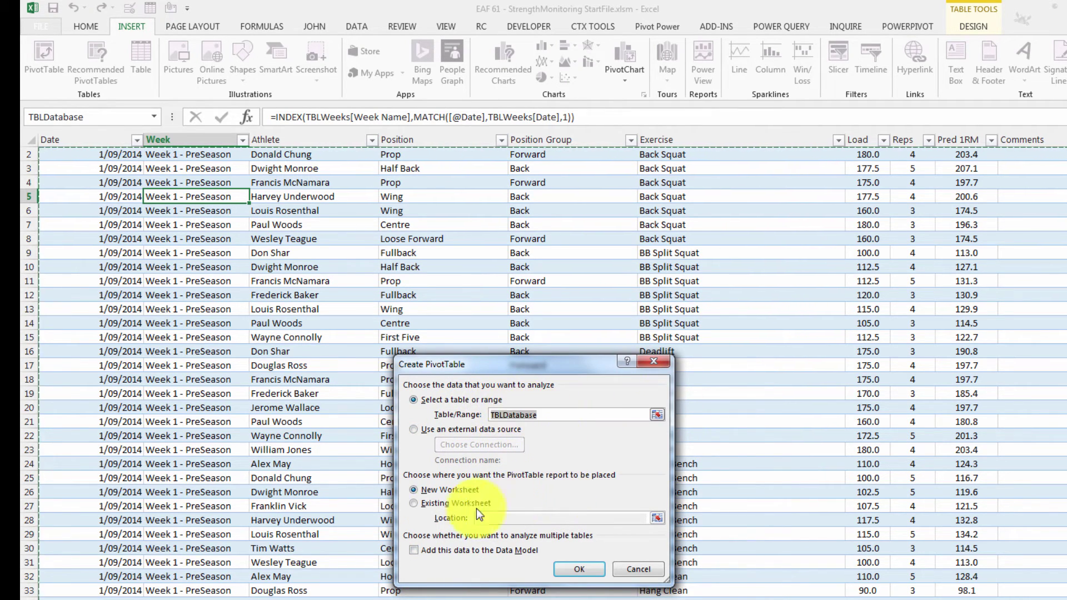
left_click(580, 569)
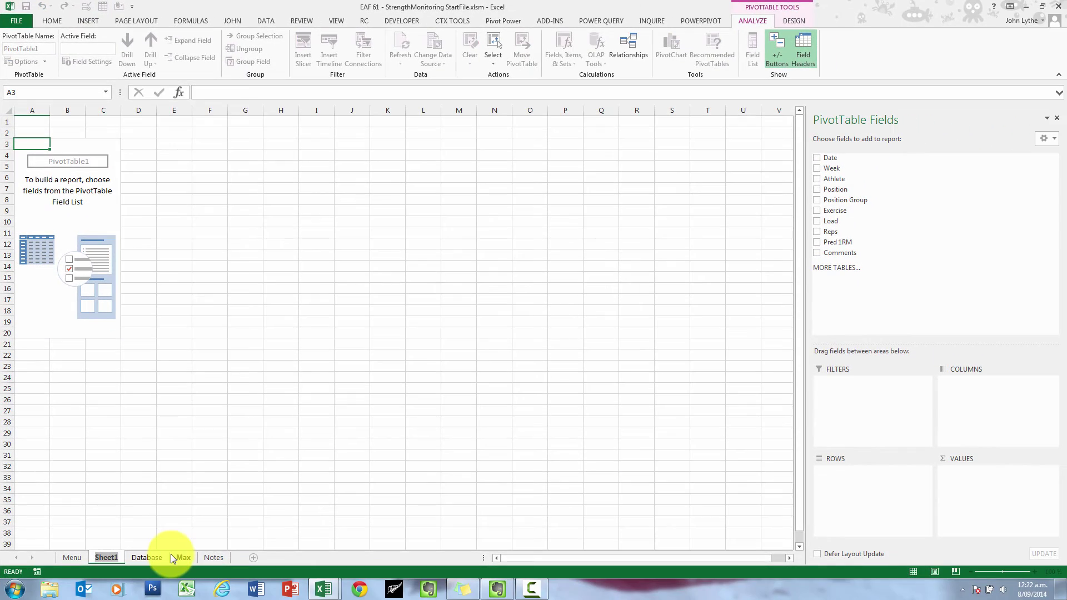
Rename the sheet Pivot; put Exercise in Columns, Pred 1RM in Values, Athlete in Filters, Week in Rows
type("Pivot")
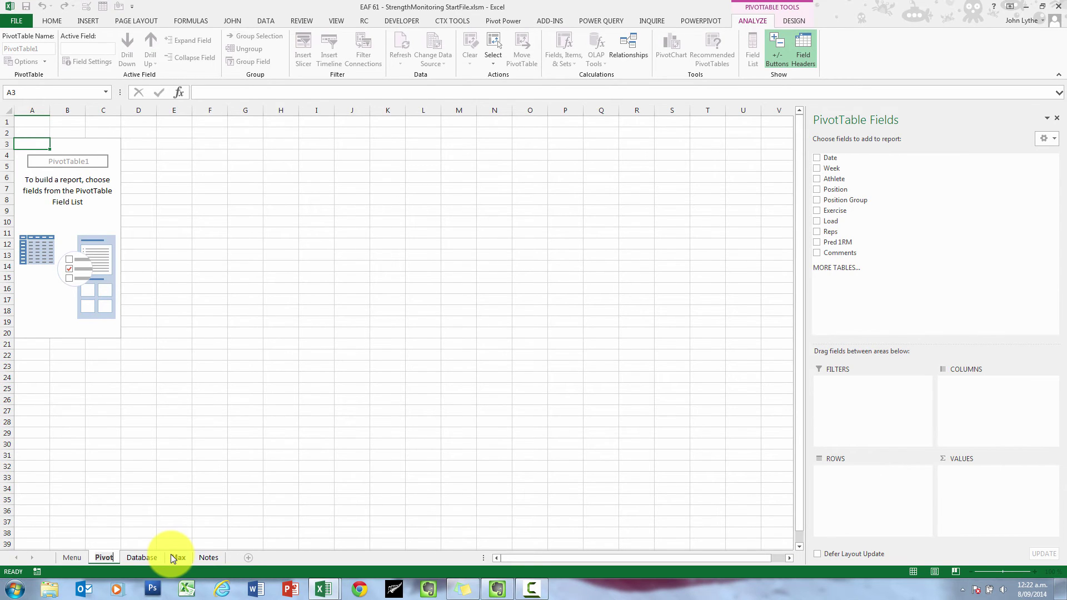
key("Return")
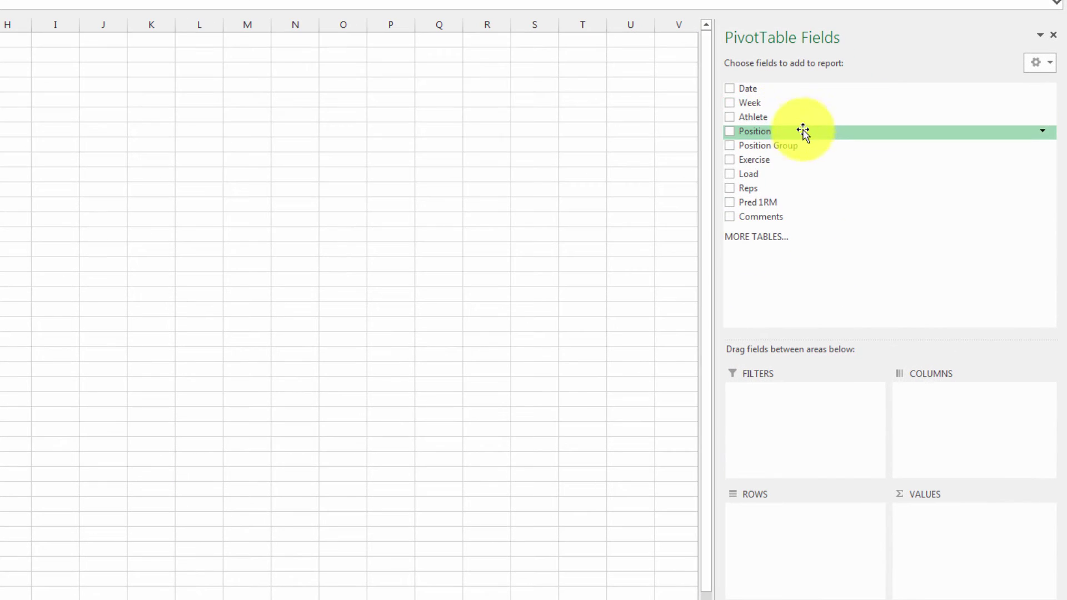
left_click_drag(776, 160, 953, 420)
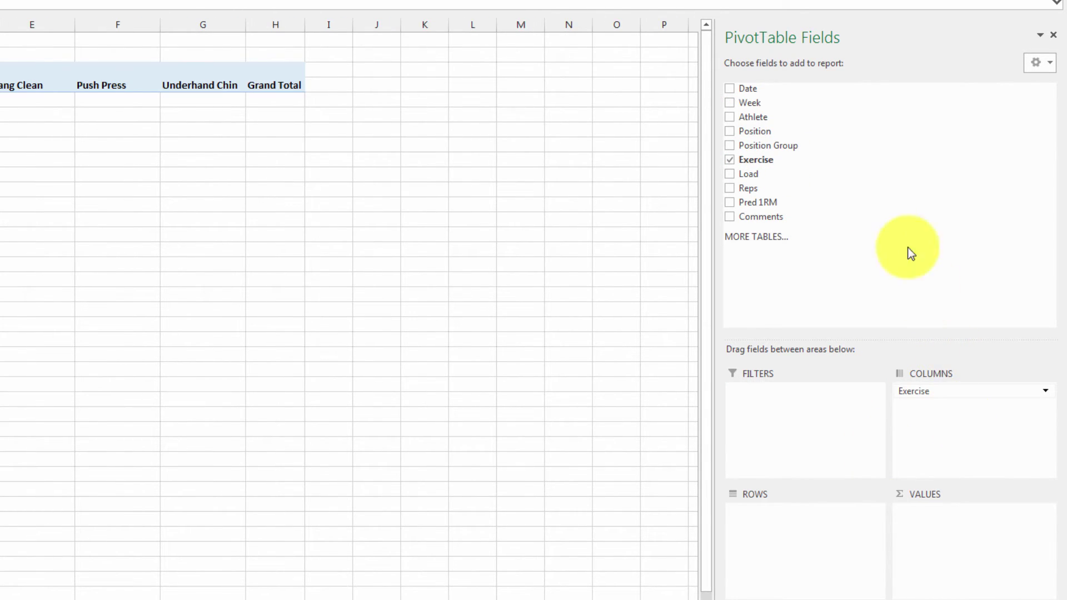
left_click_drag(787, 204, 965, 533)
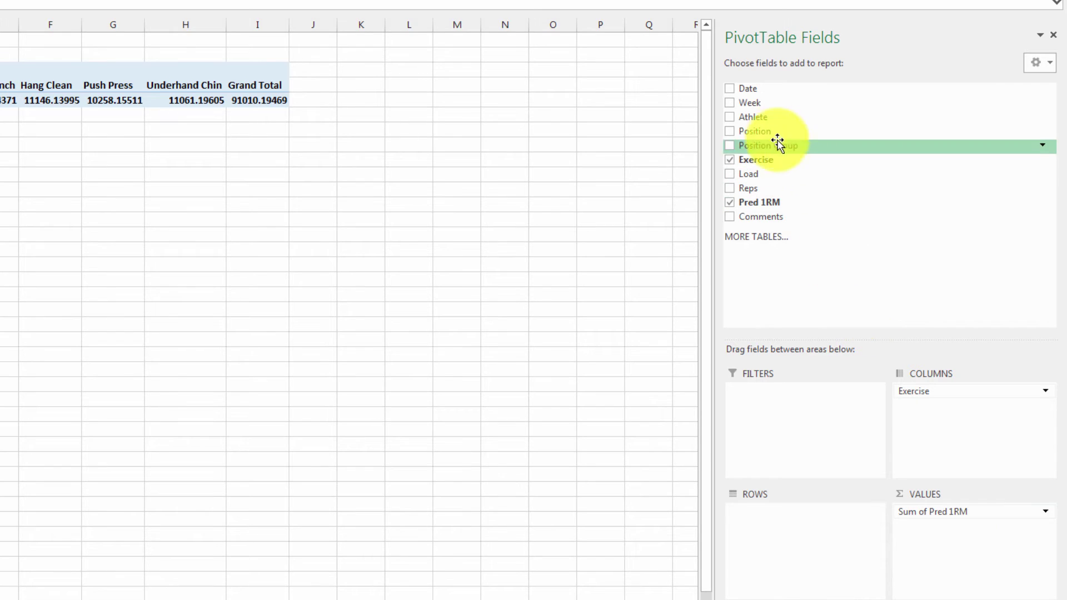
left_click_drag(786, 121, 792, 413)
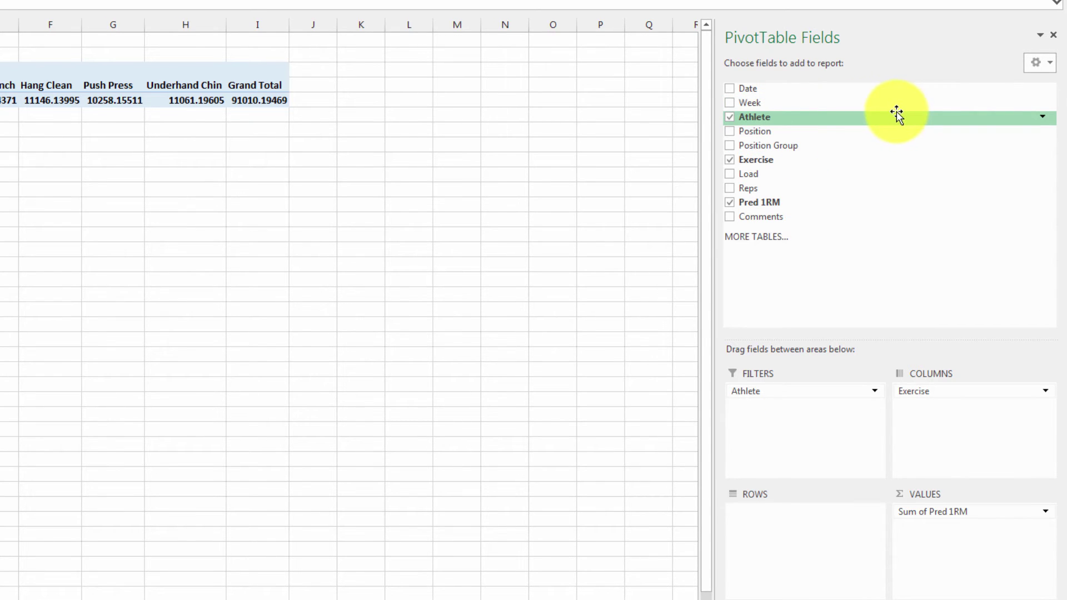
left_click_drag(766, 103, 772, 514)
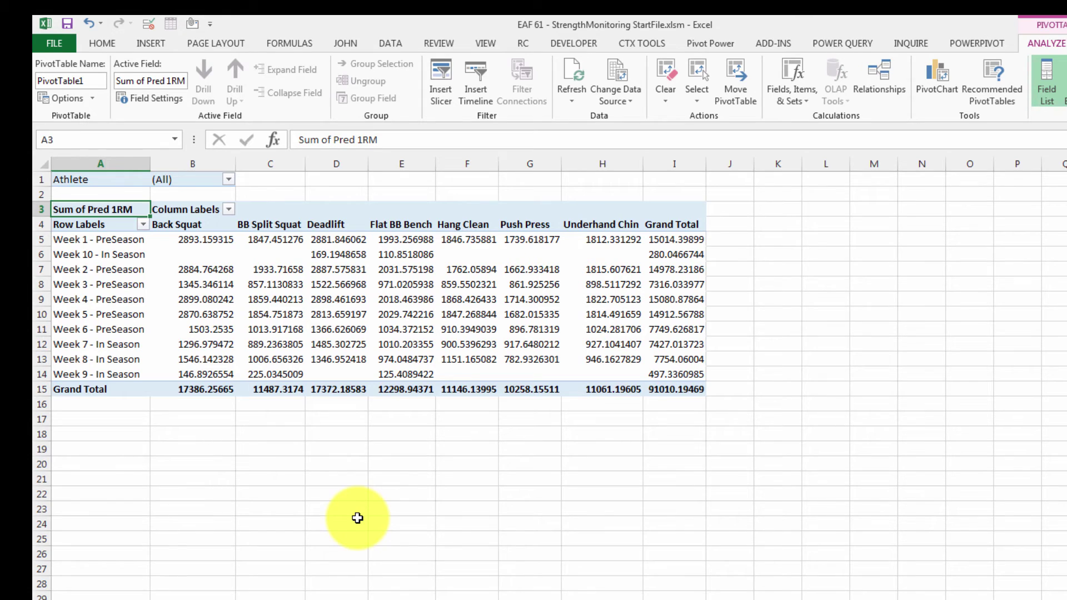
Set the Athlete filter to a single athlete, giving a total of 4637.5
left_click(229, 179)
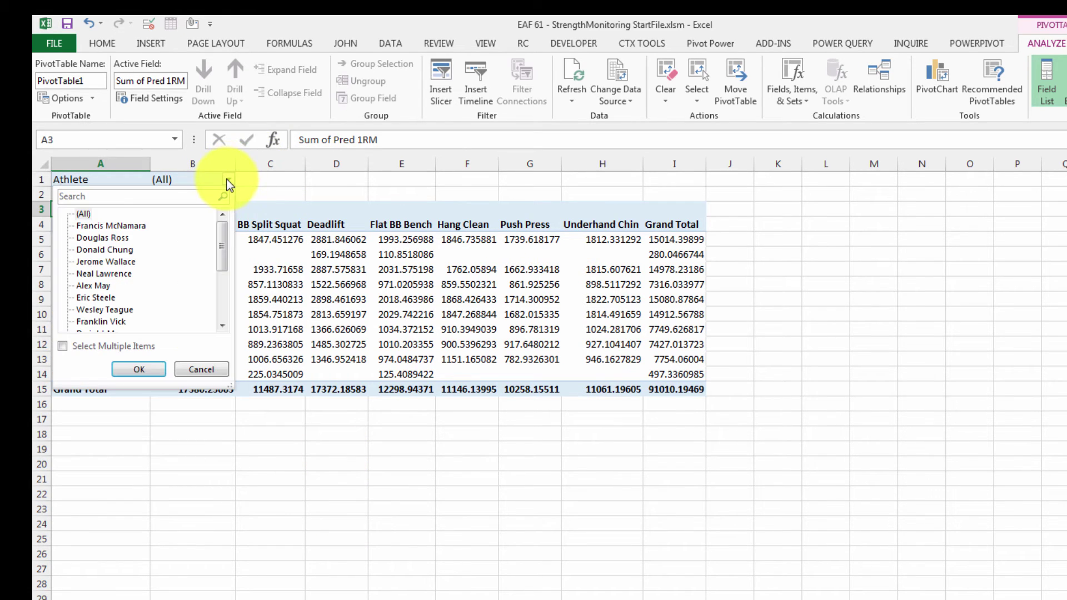
left_click(107, 237)
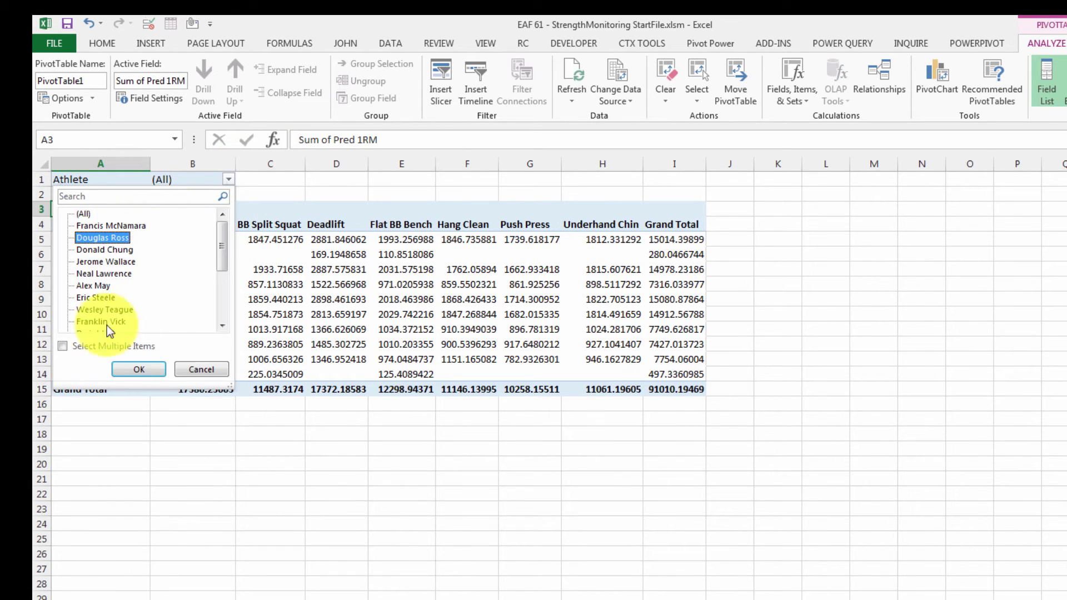
left_click(131, 370)
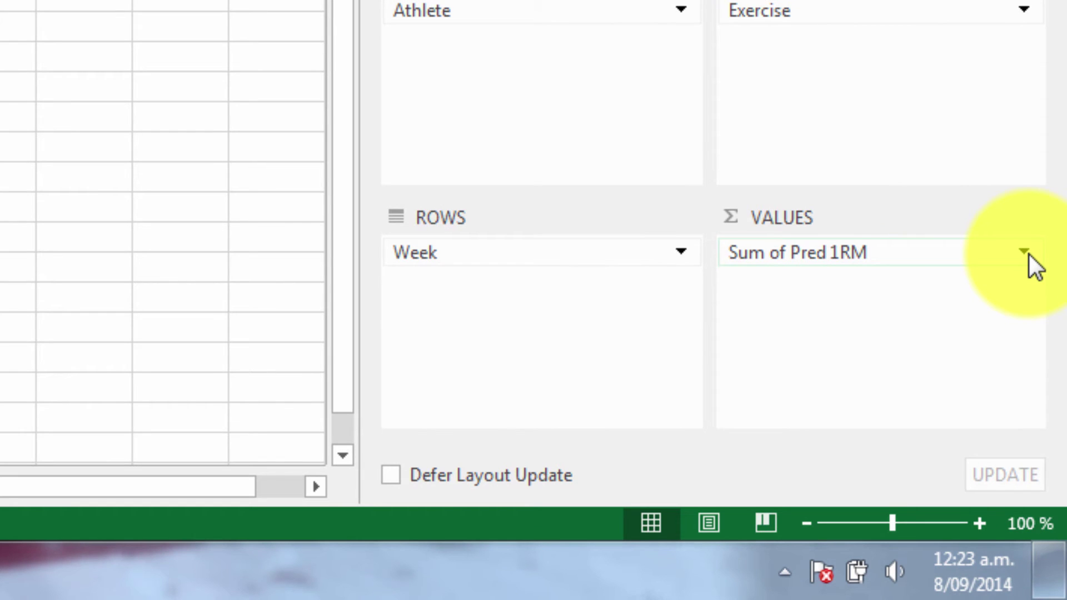
Summarise Pred 1RM by Max, formatted as Number with 0 decimal places
left_click(1029, 253)
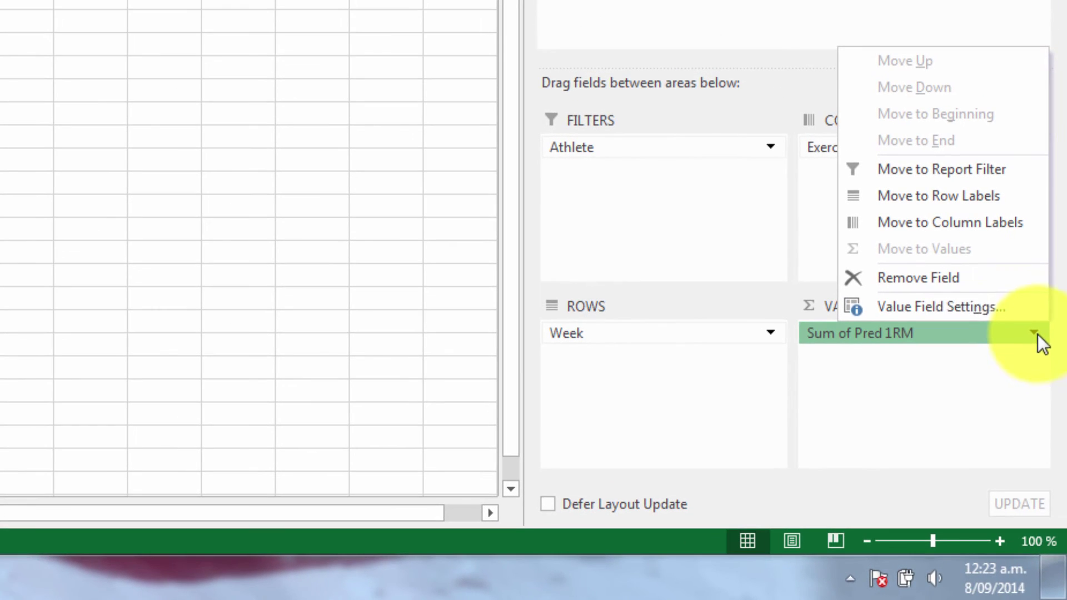
left_click(991, 309)
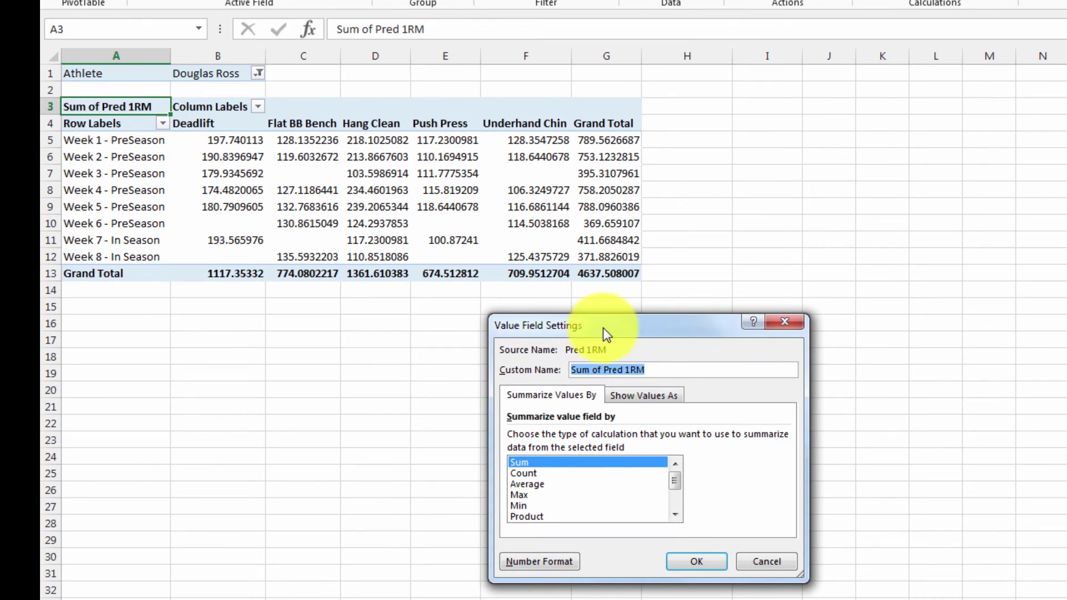
left_click_drag(602, 328, 386, 112)
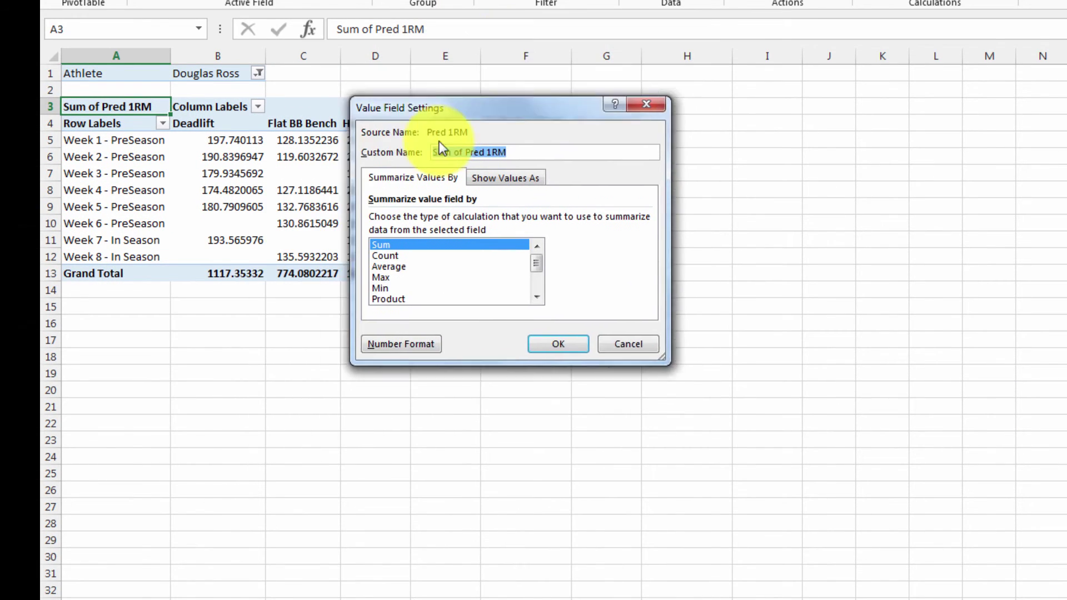
left_click_drag(439, 141, 289, 192)
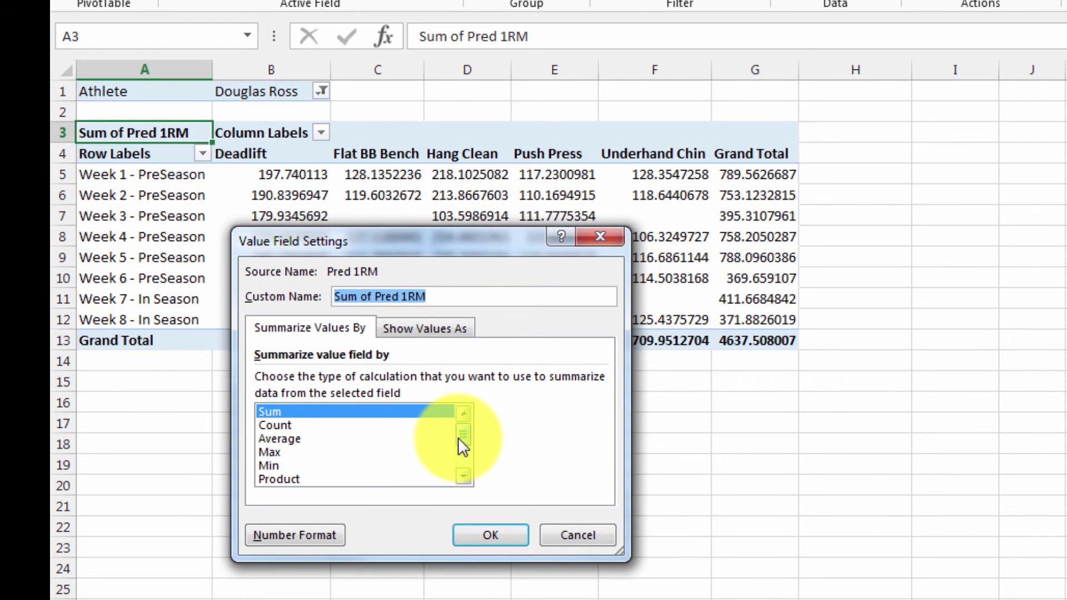
left_click(291, 452)
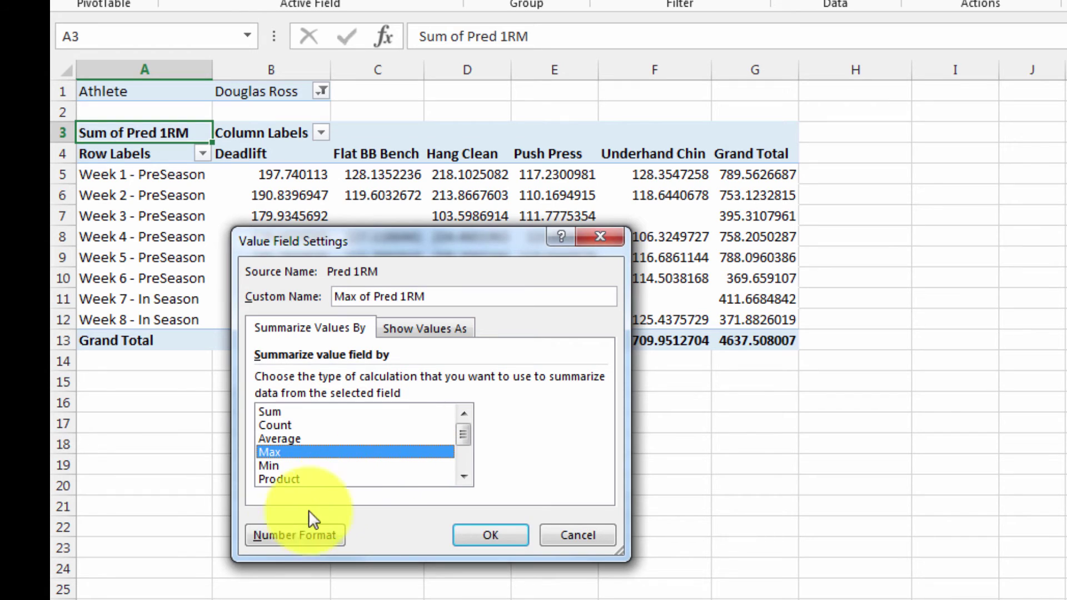
left_click(281, 536)
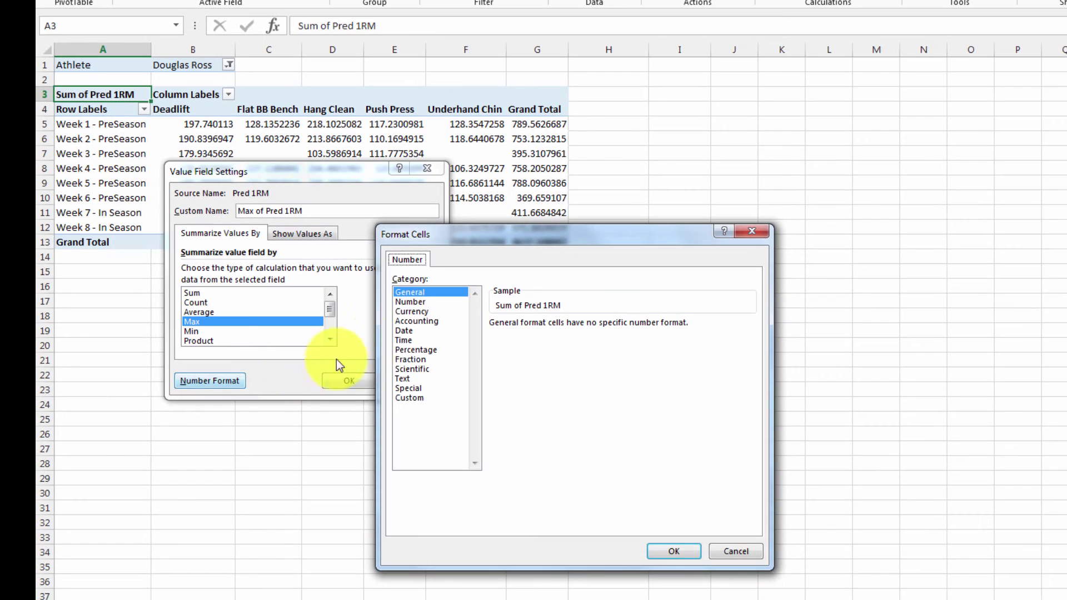
left_click(506, 356)
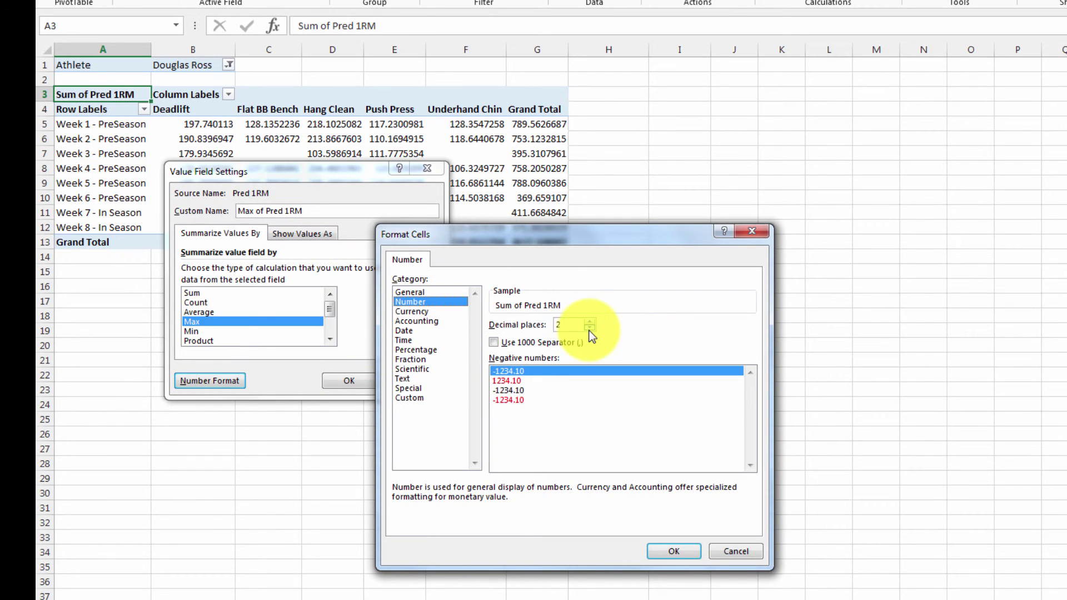
left_click(590, 328)
left_click(590, 328)
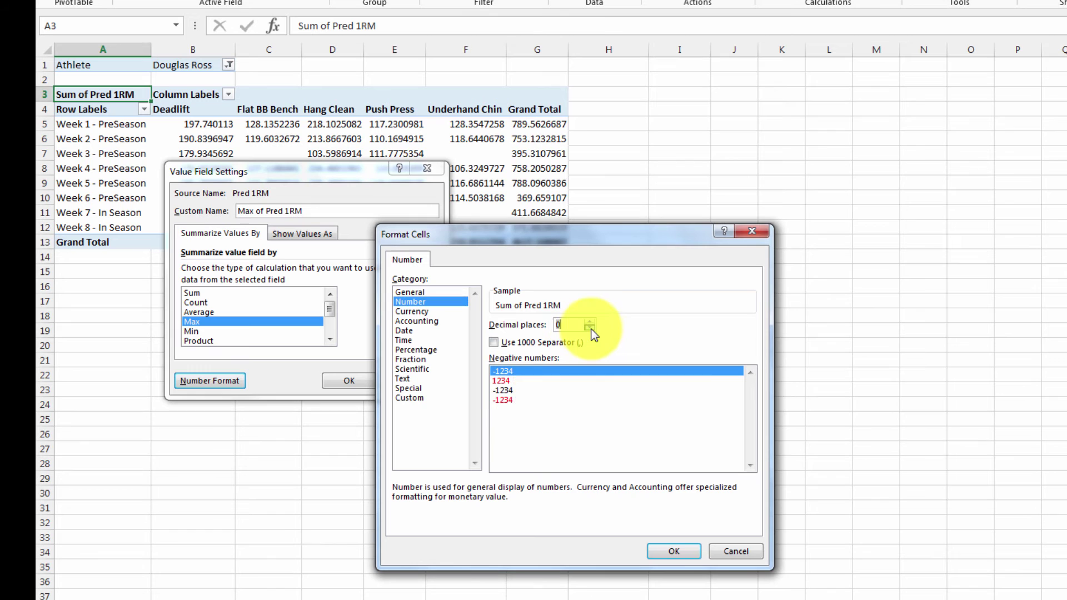
left_click(665, 552)
left_click(365, 381)
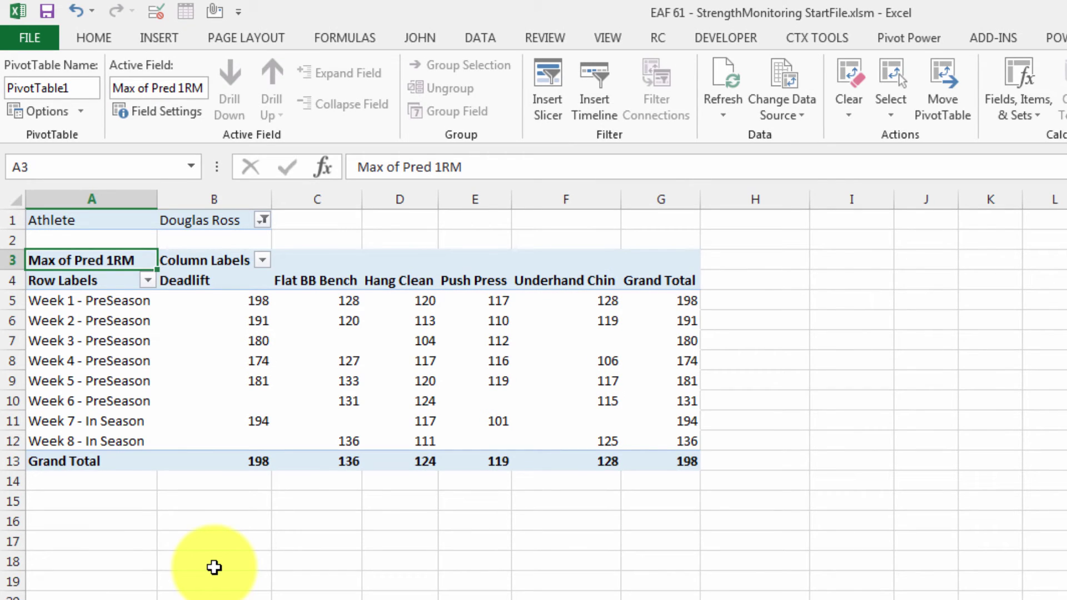
Switch the Athlete filter to a different athlete
left_click(262, 220)
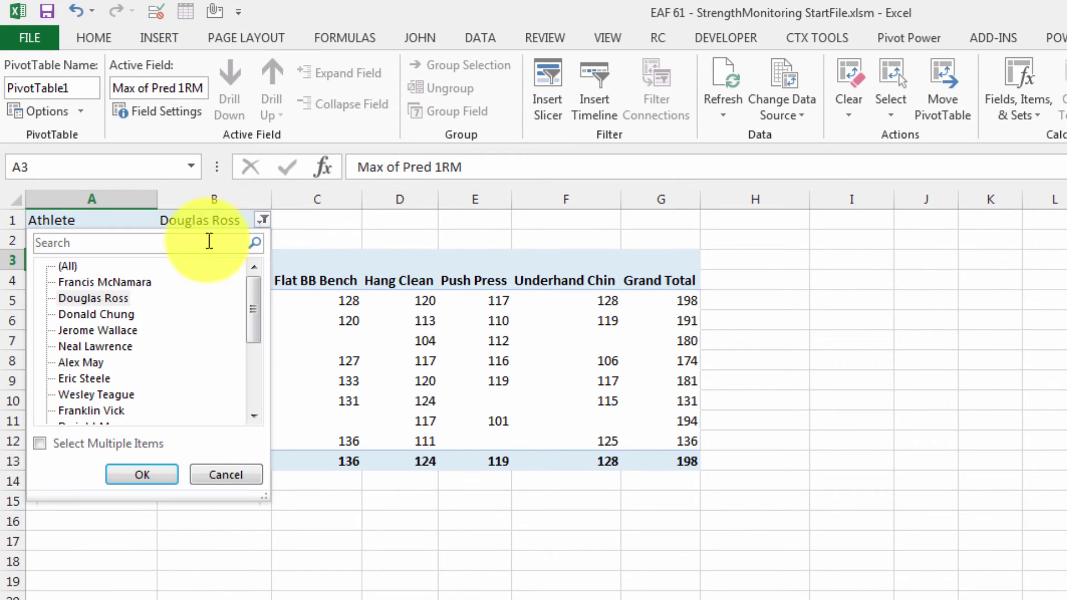
left_click(98, 331)
left_click(140, 476)
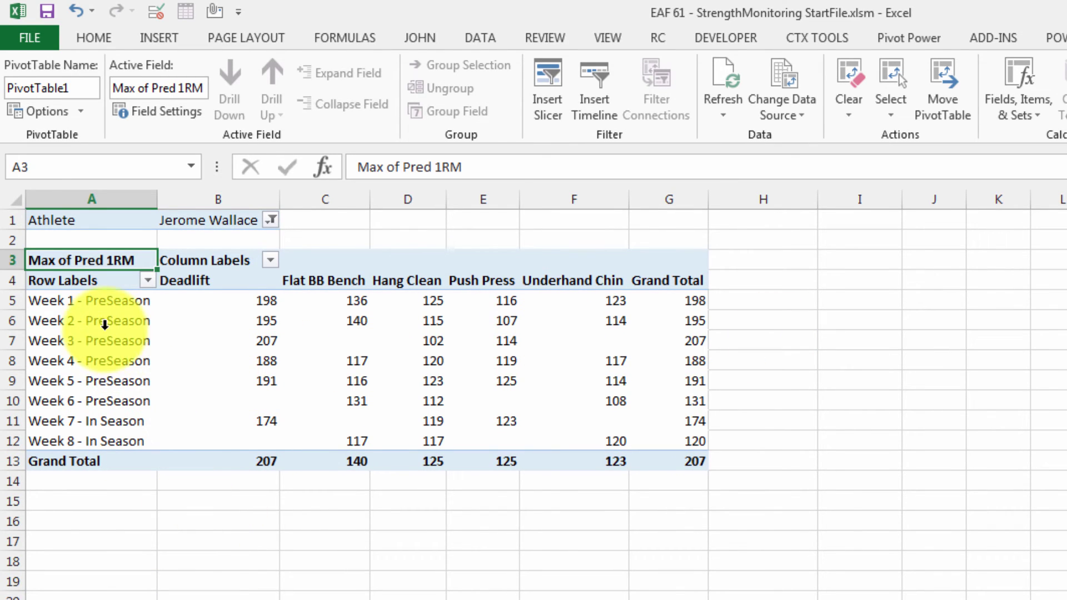
Set Grand Totals to On for Columns Only, dropping the weekly row totals
left_click(102, 327)
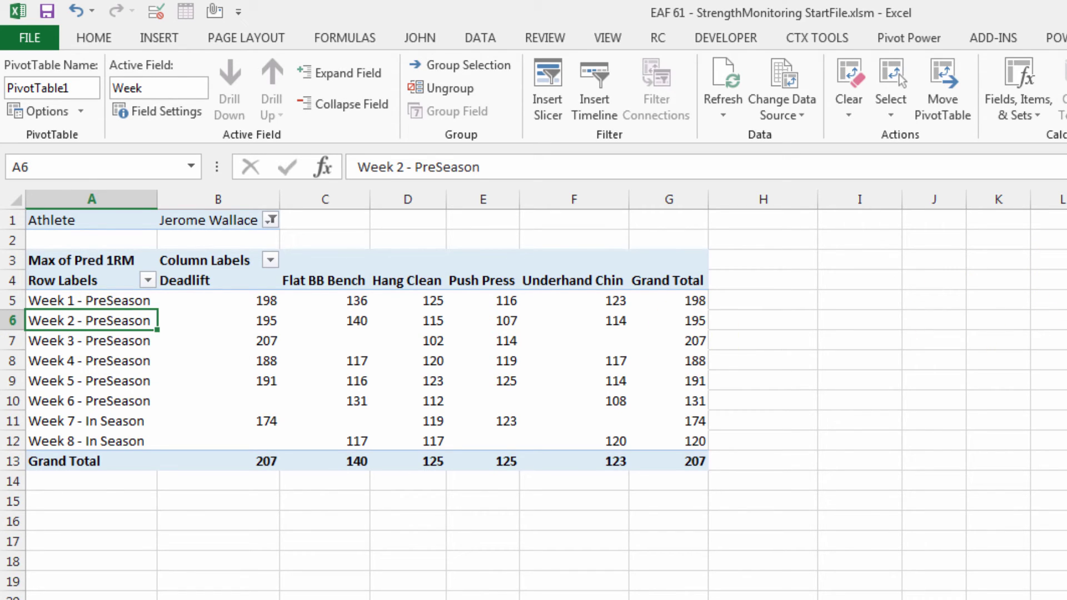
key("alt+j")
key("y")
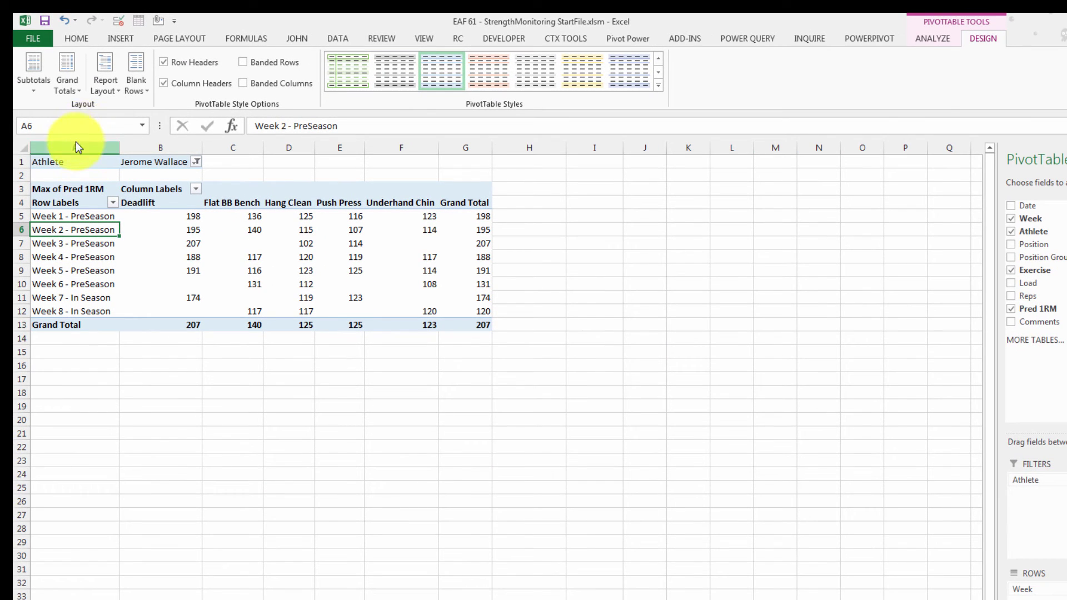
left_click(75, 89)
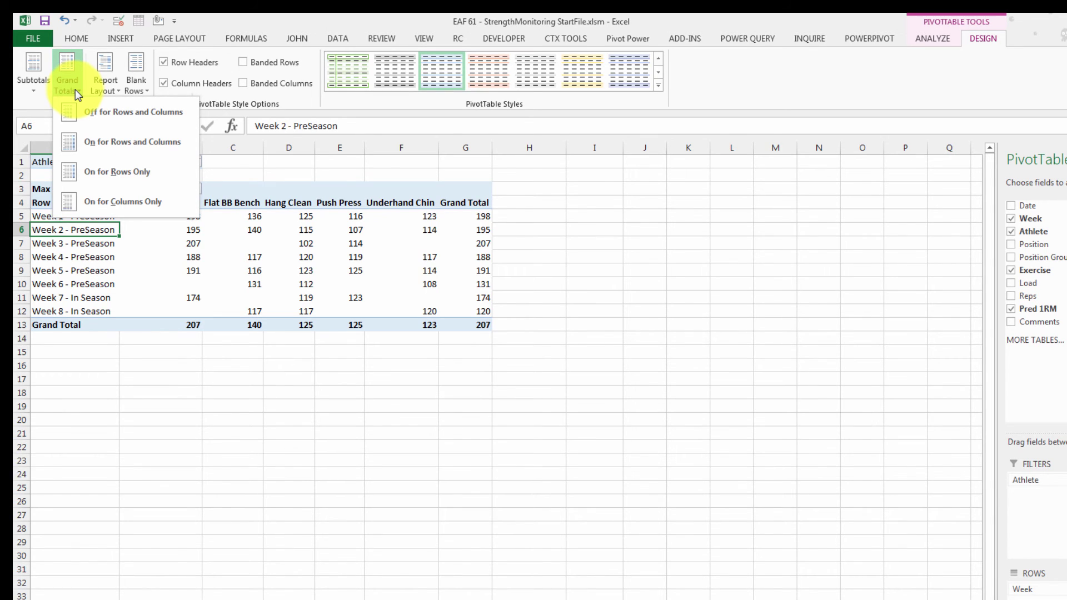
left_click(95, 202)
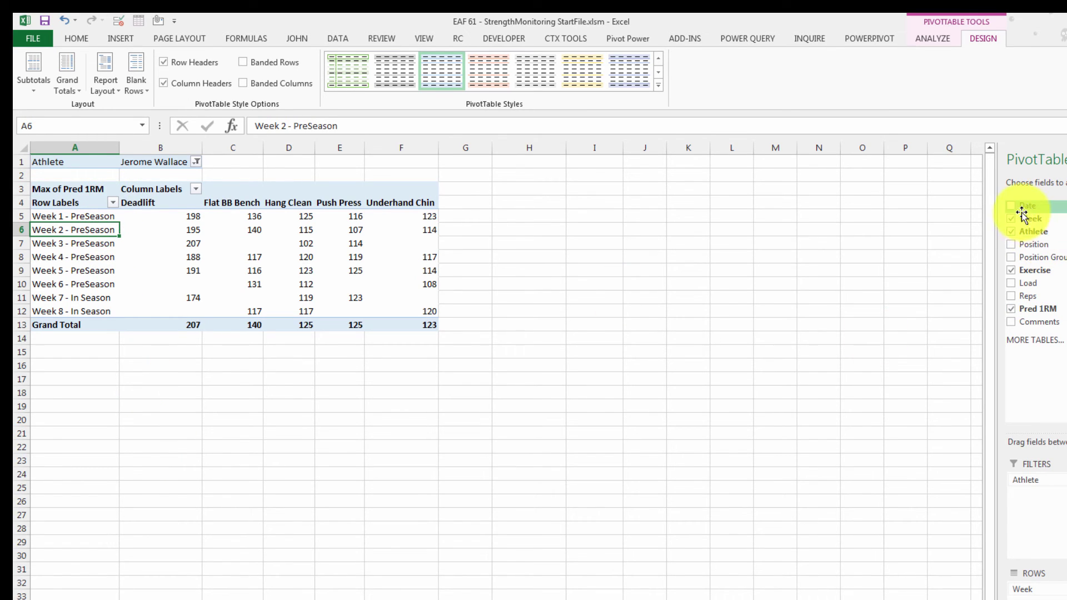
Add Date beneath Week in Rows, then Collapse Entire Field so only Week 1 to Week 8 show
left_click_drag(1047, 210, 1023, 591)
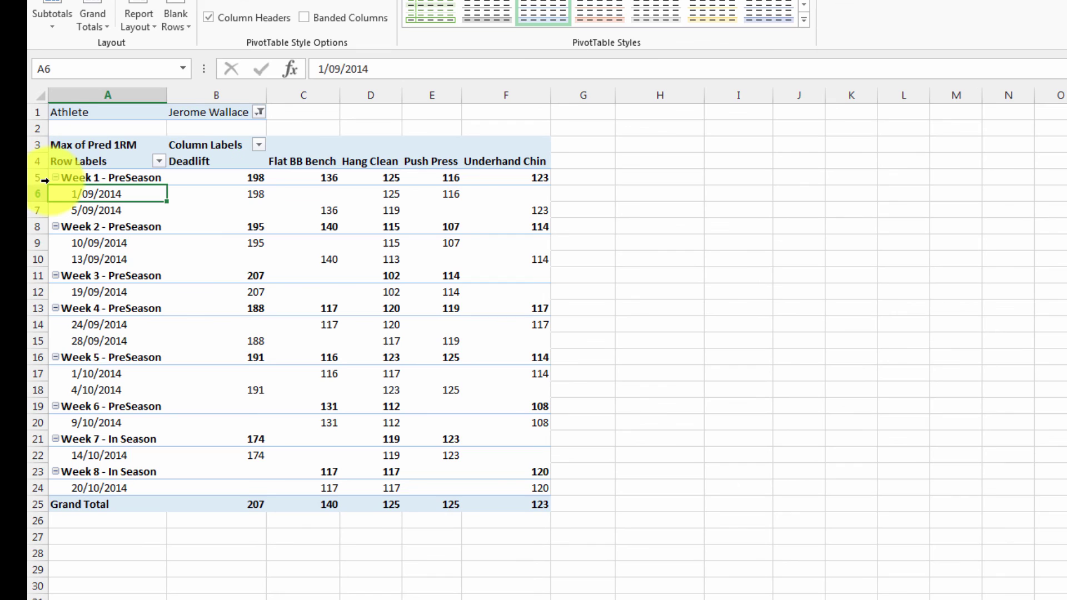
left_click(56, 178)
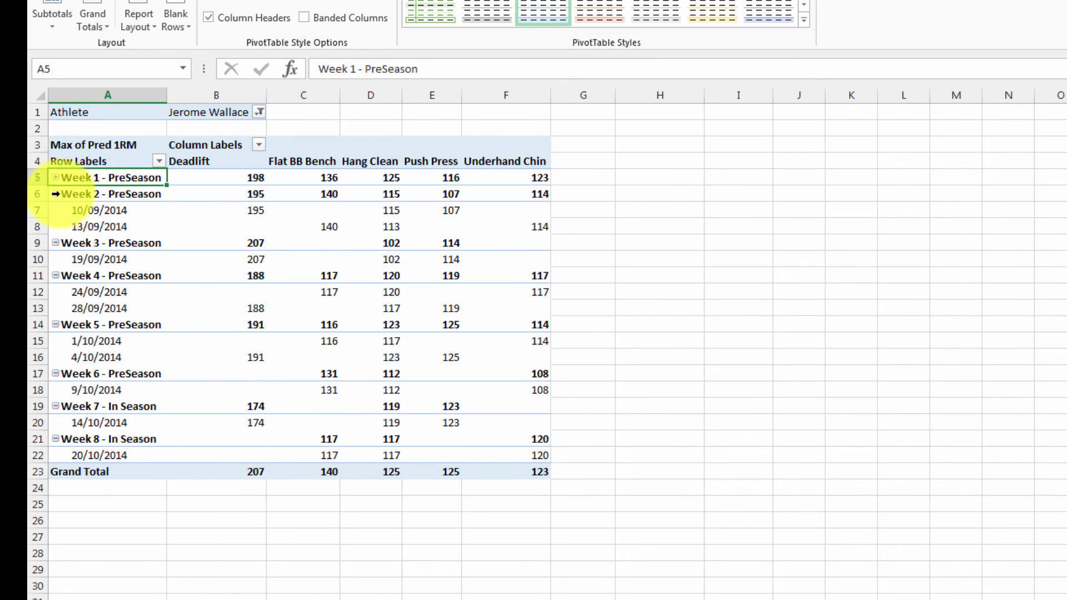
left_click(55, 194)
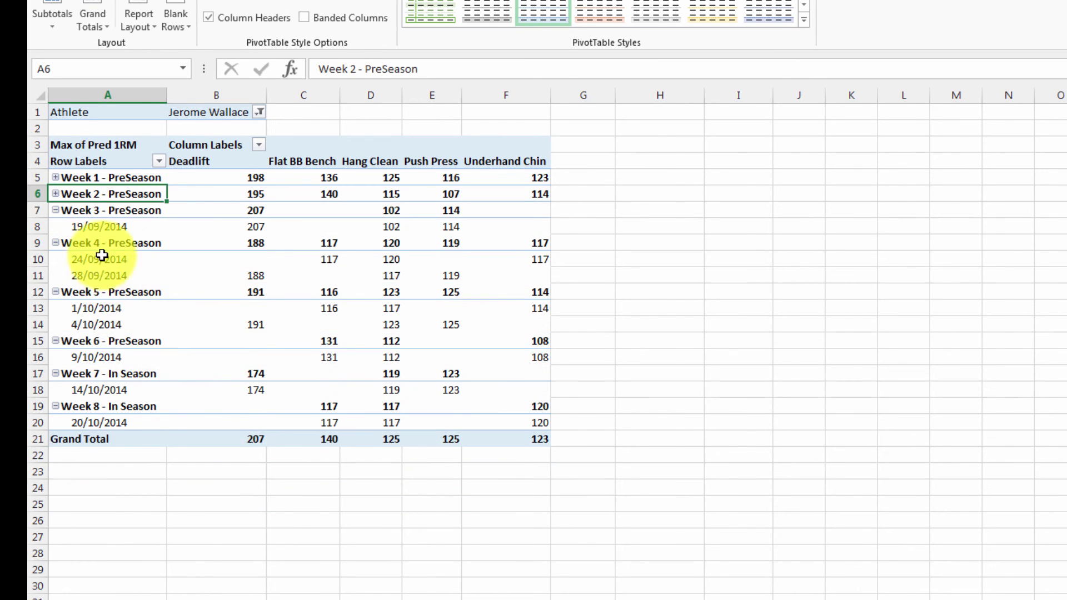
left_click(86, 226)
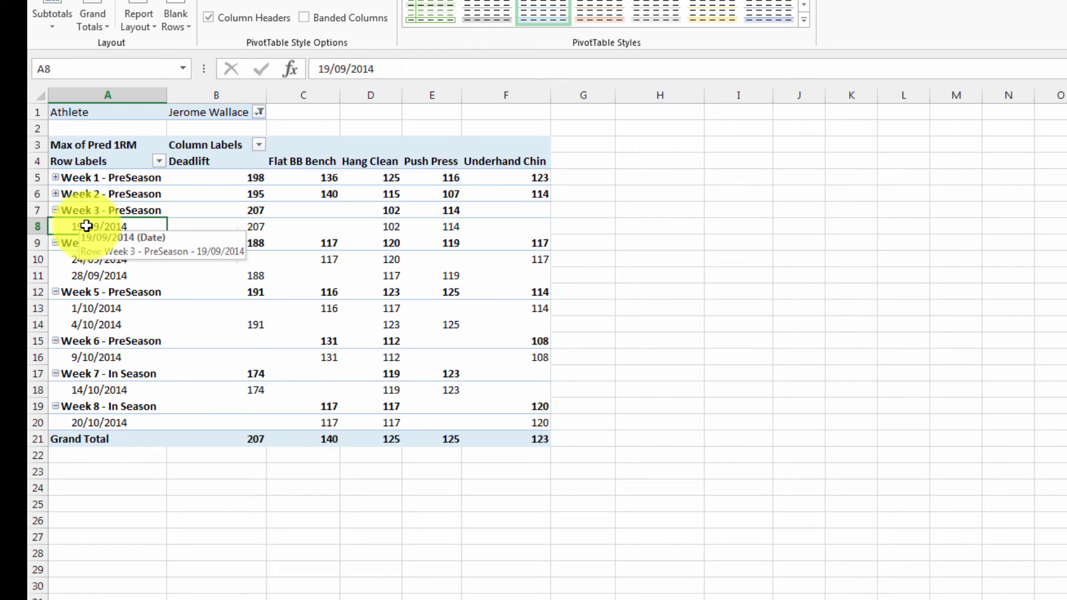
right_click(86, 226)
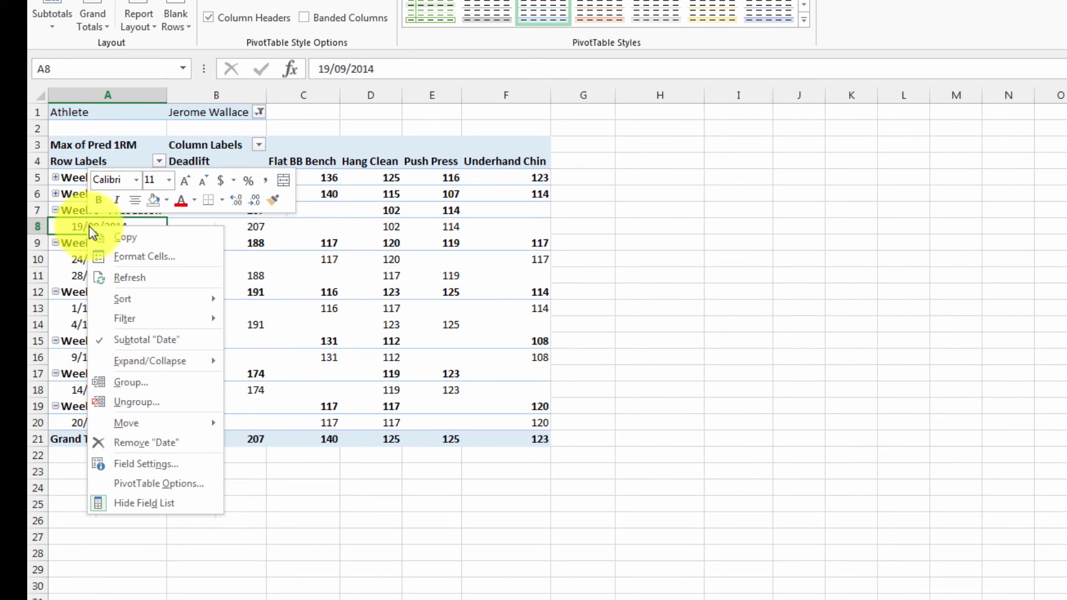
mouse_move(174, 364)
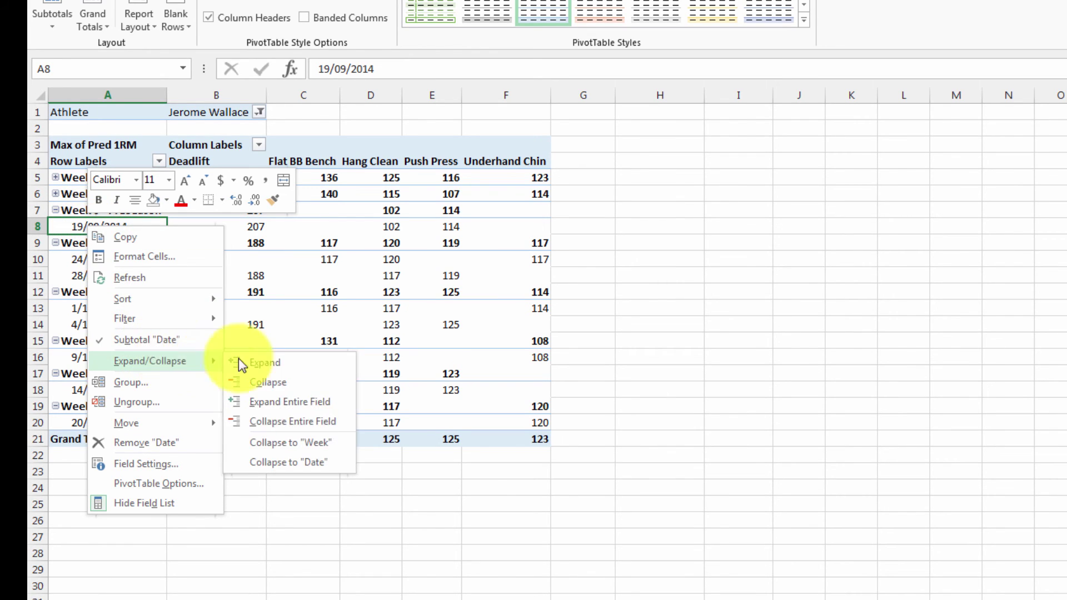
left_click(285, 420)
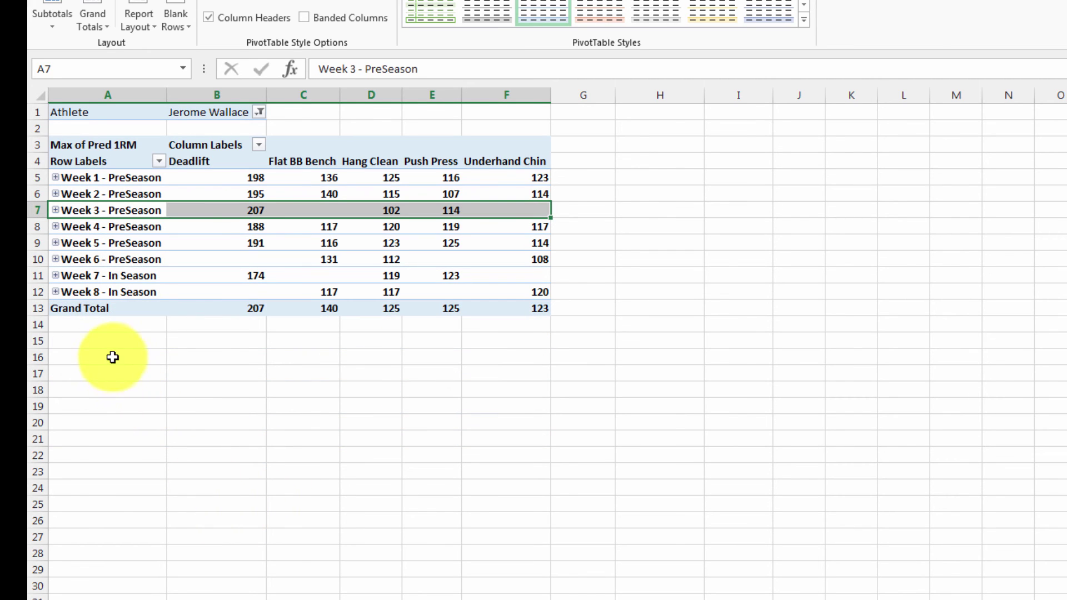
left_click(111, 355)
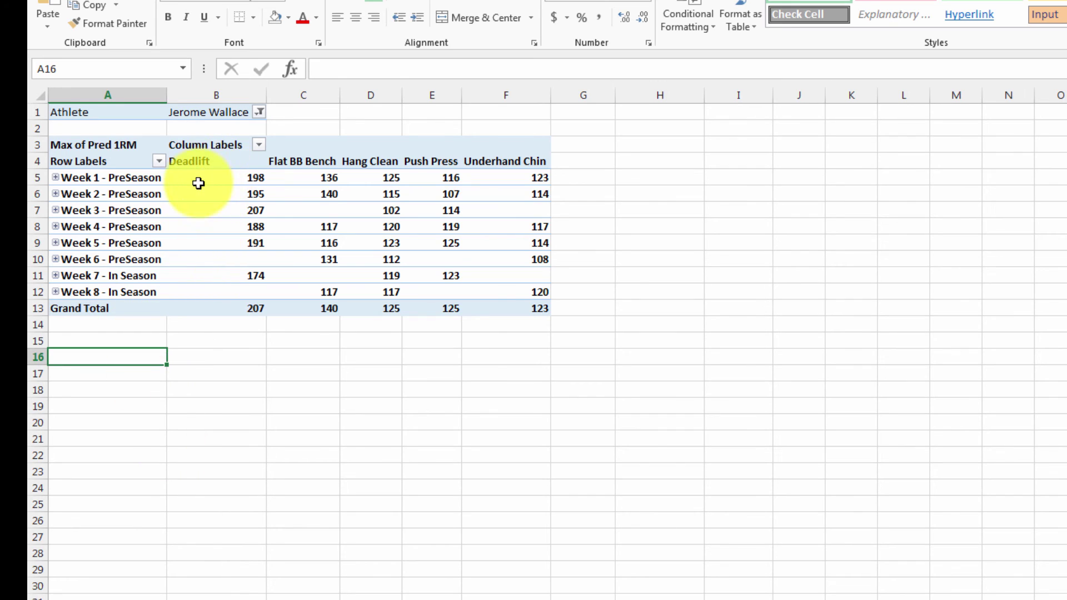
Centre-align the pivot's value cells
left_click_drag(200, 179, 517, 324)
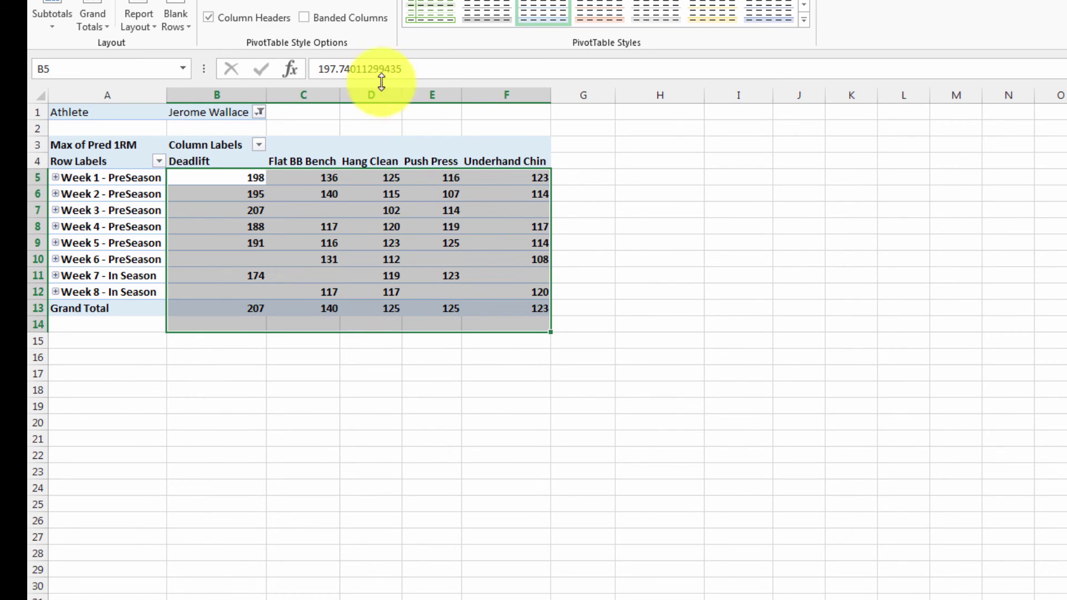
left_click(298, 2)
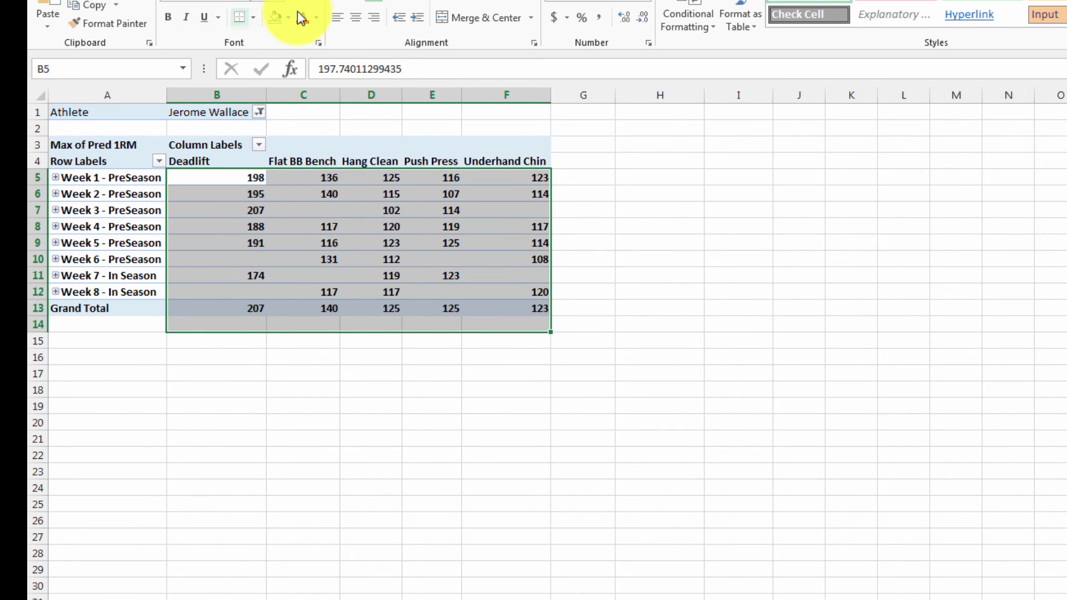
left_click(356, 17)
left_click(86, 359)
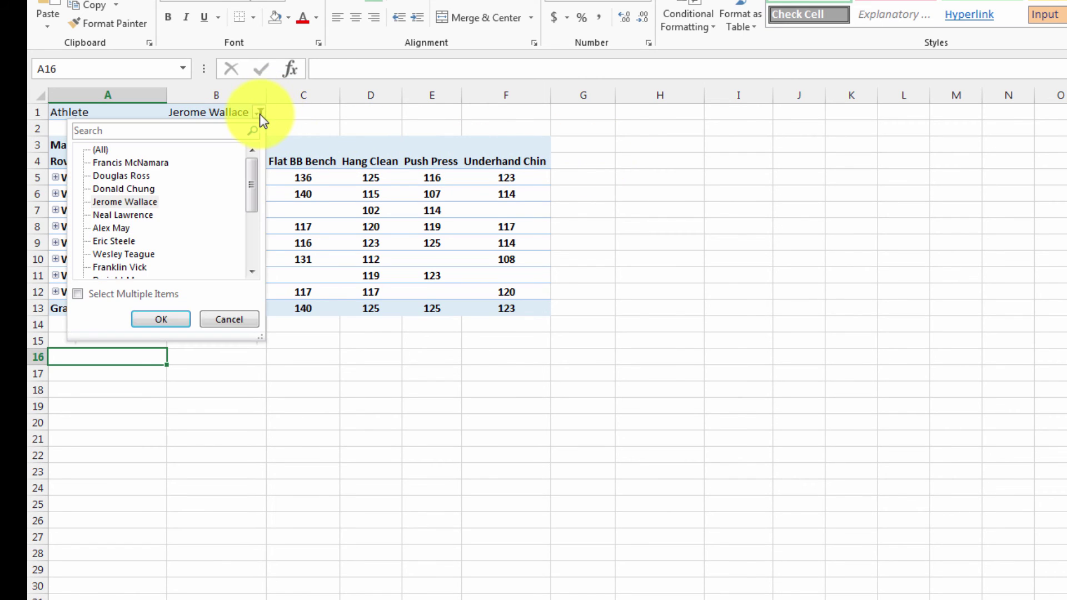
Change the Athlete filter to show another athlete
left_click(259, 112)
left_click(107, 242)
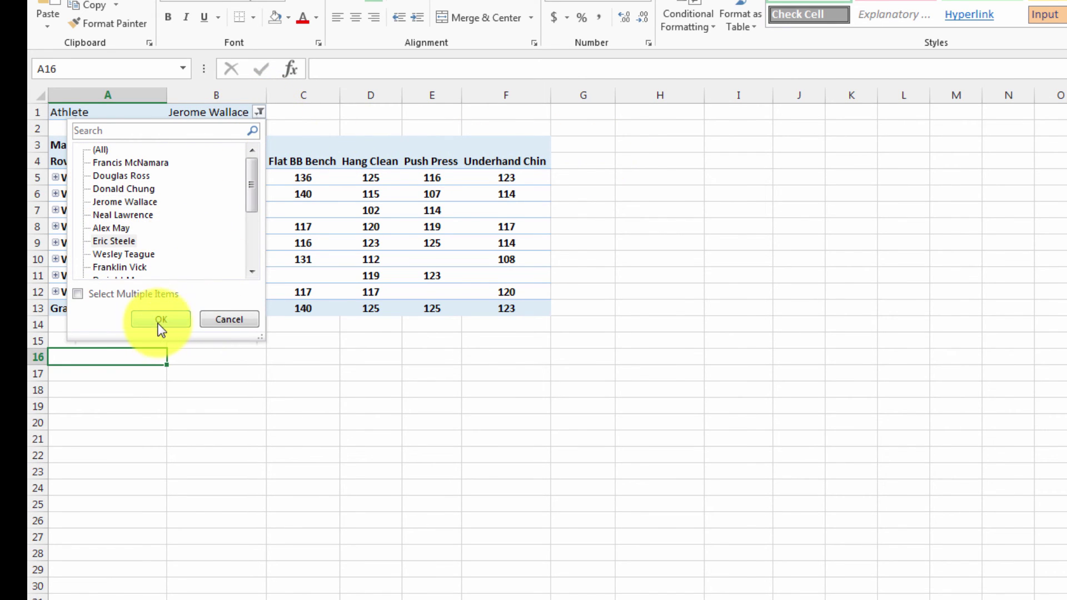
left_click(161, 322)
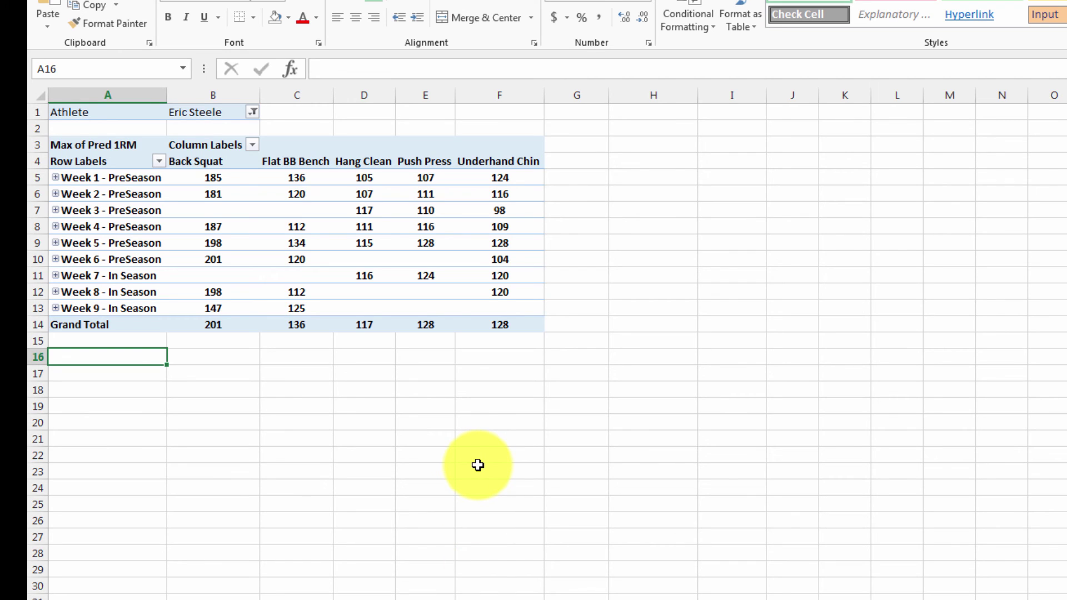
Relabel the Grand Total row as 'Overall Max'
left_click(124, 329)
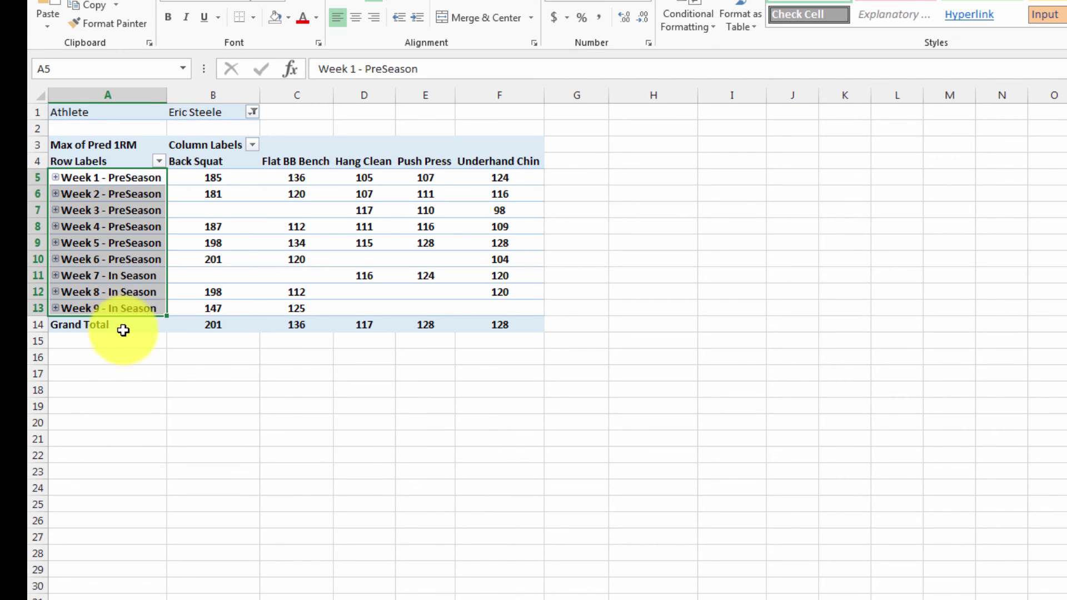
key("Up")
left_click(136, 328)
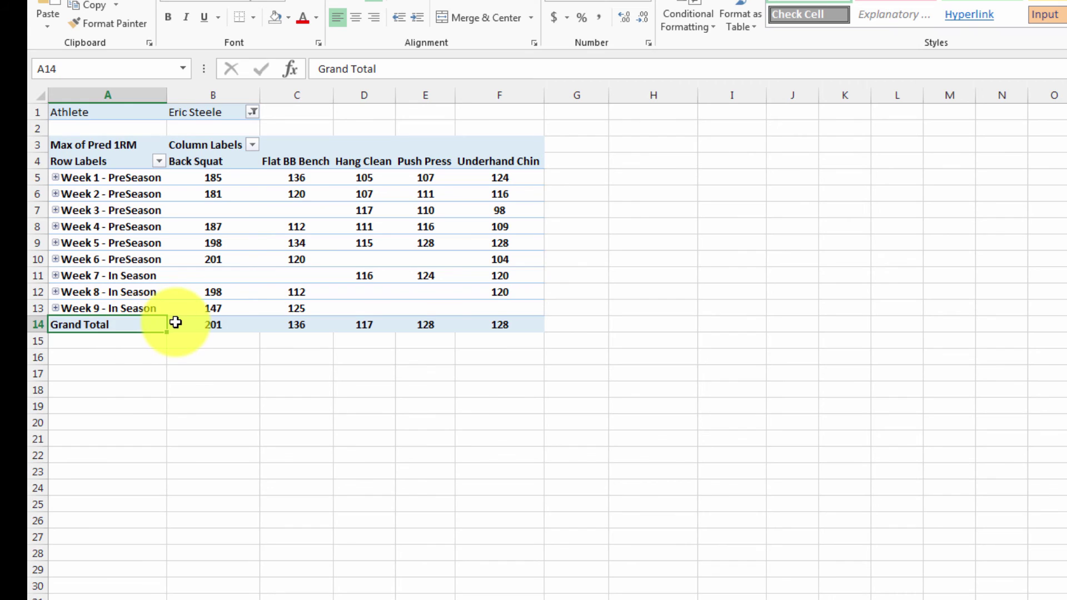
type("Overal")
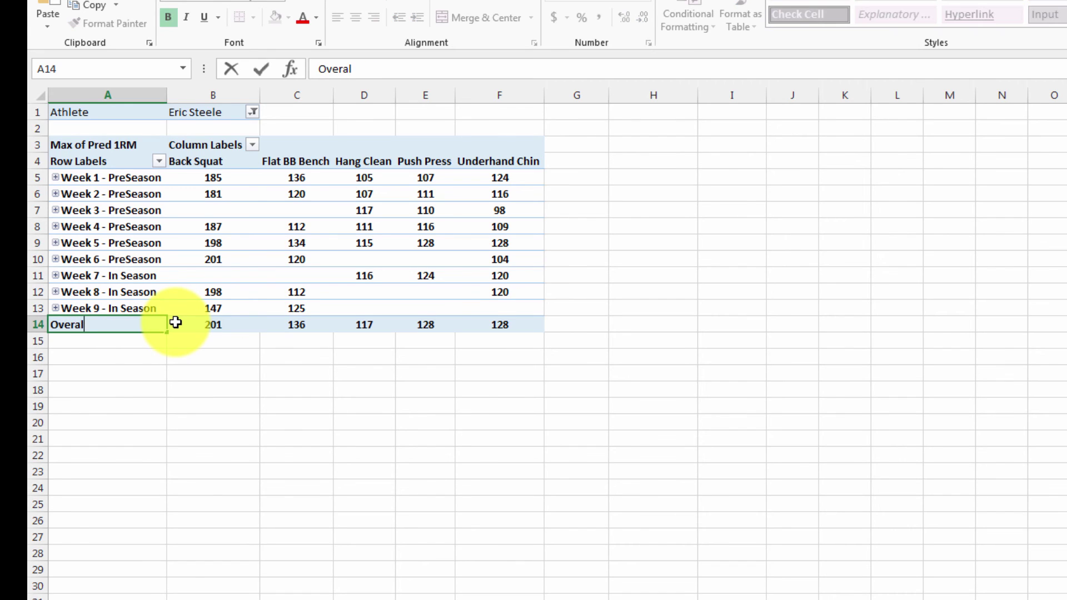
type("l Max")
key("Return")
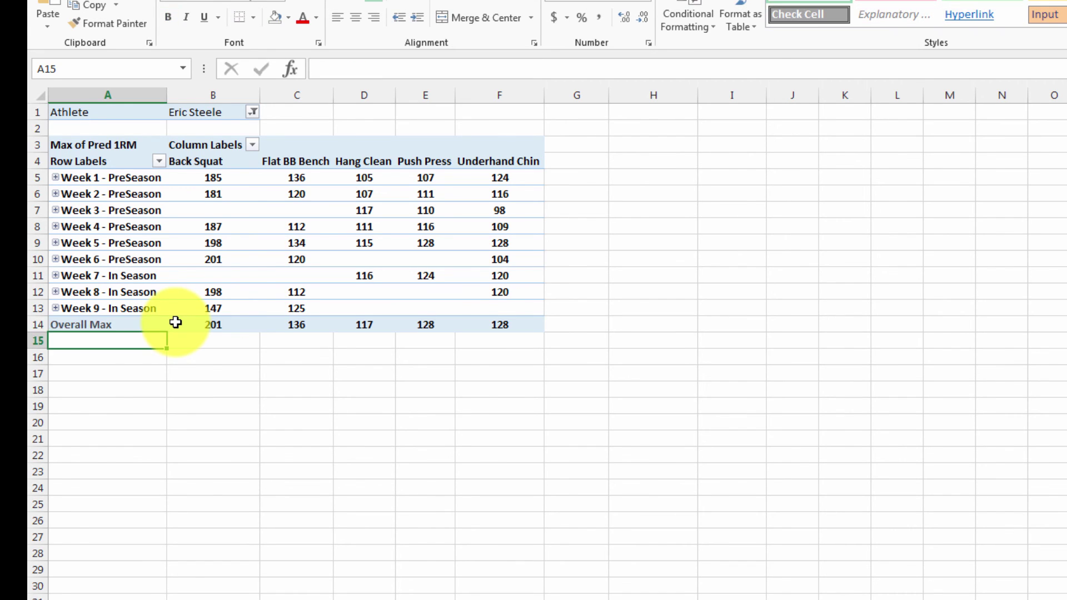
left_click(101, 390)
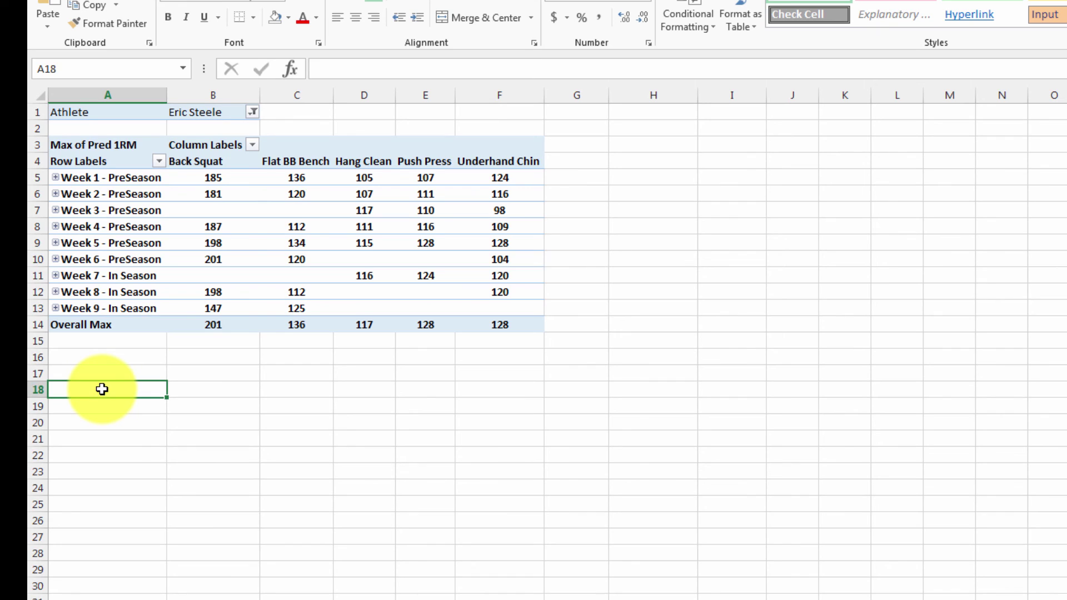
Select the Overall Max row, then filter the pivot table to the Forward position group
left_click_drag(191, 321, 511, 326)
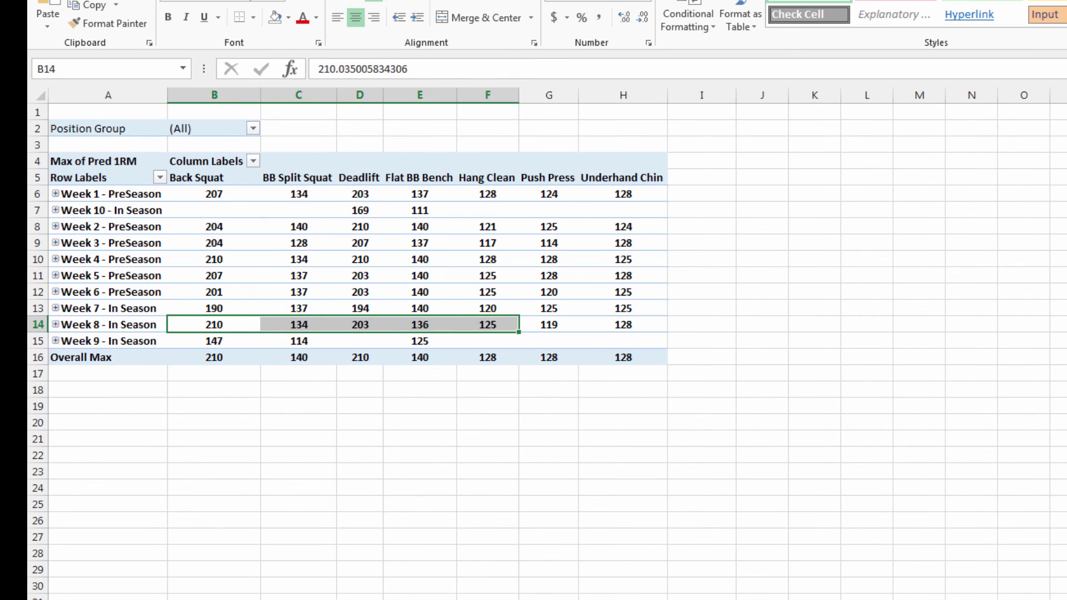
left_click(253, 128)
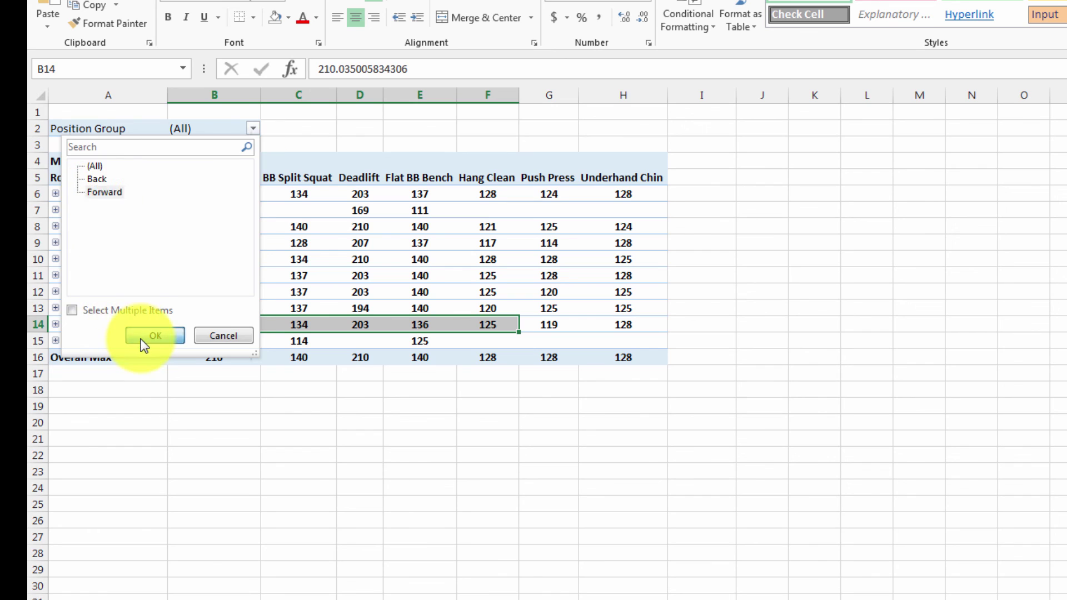
left_click(155, 336)
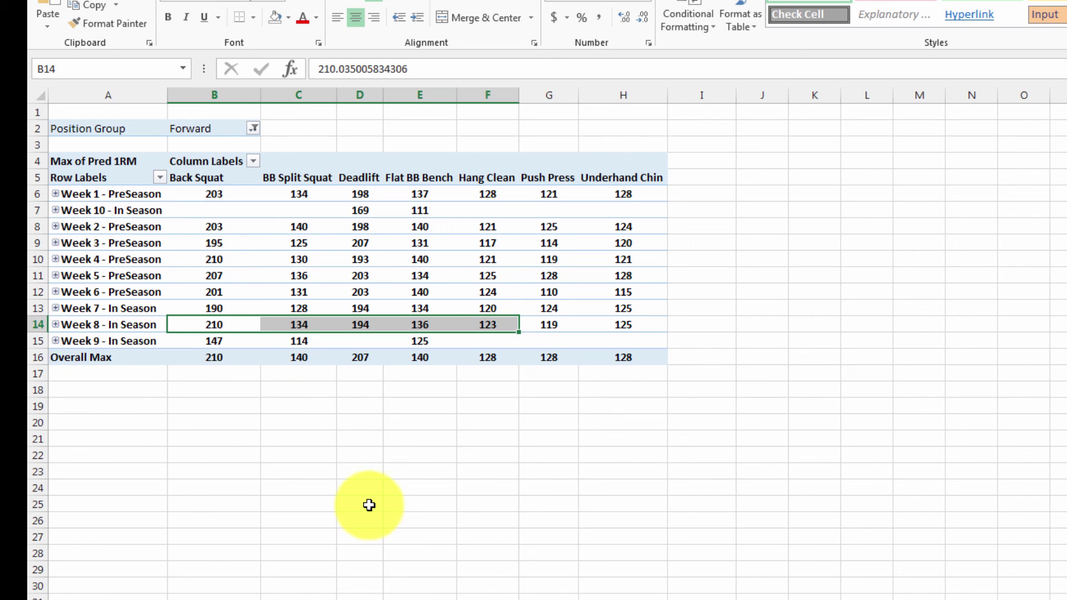
Switch the Position Group filter to Back, giving an Overall Max of 210 for Back Squat
left_click(253, 128)
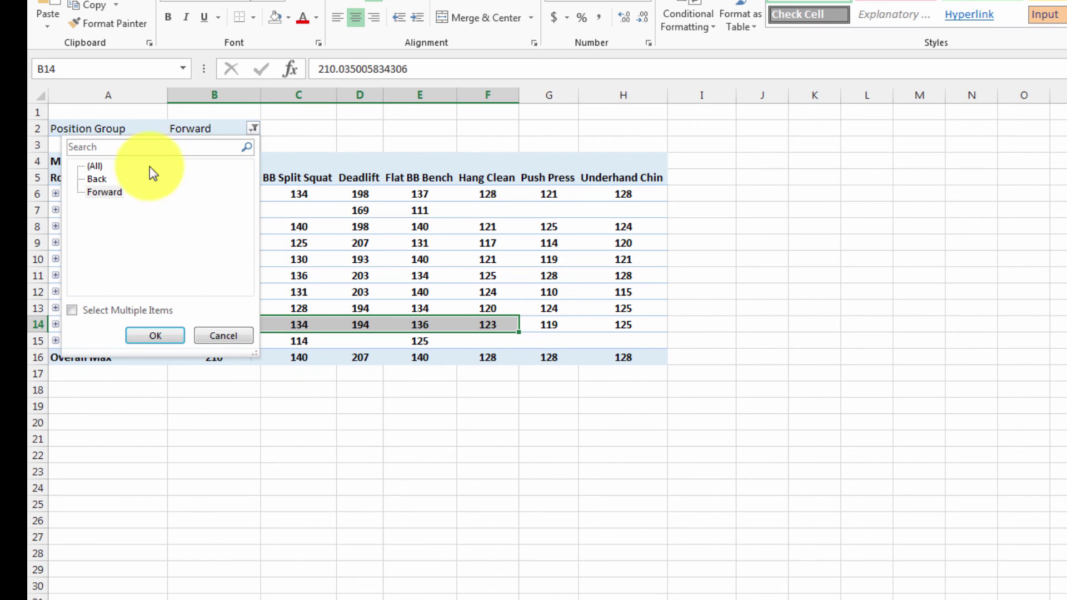
left_click(96, 179)
left_click(155, 335)
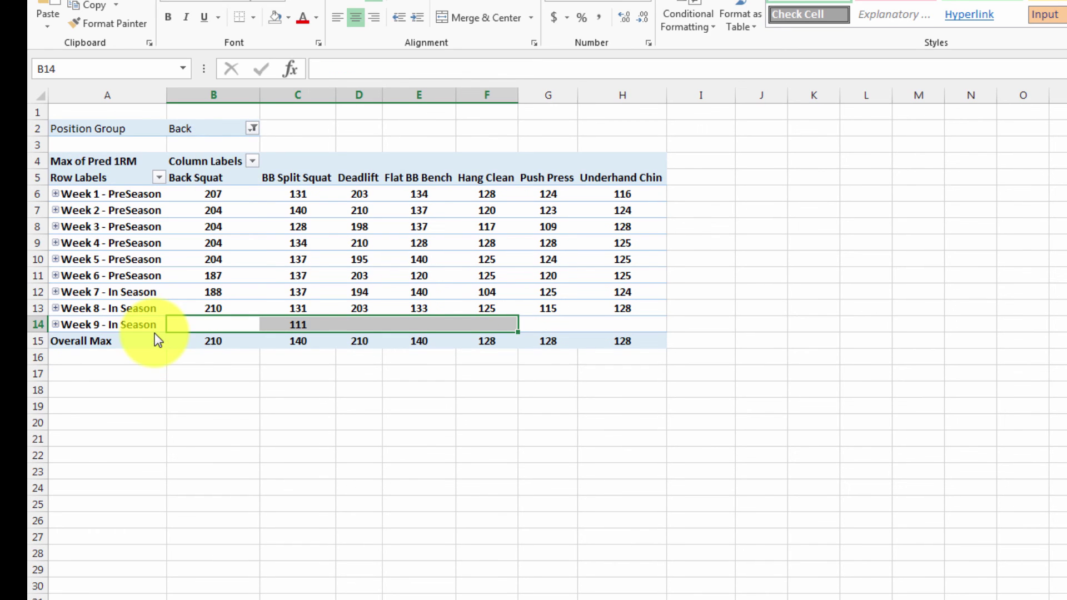
left_click(134, 394)
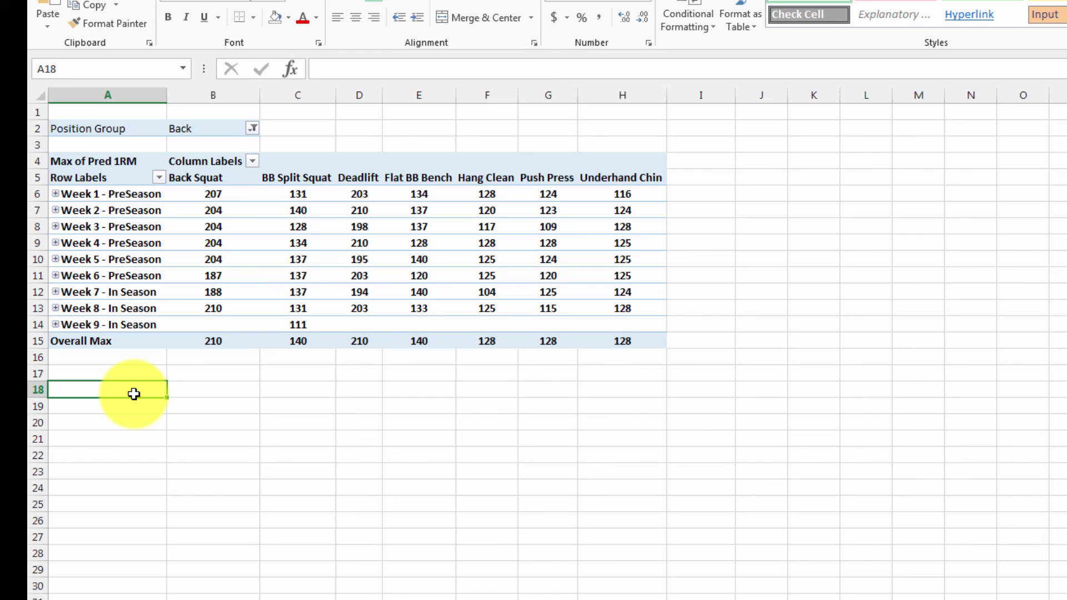
left_click(128, 243)
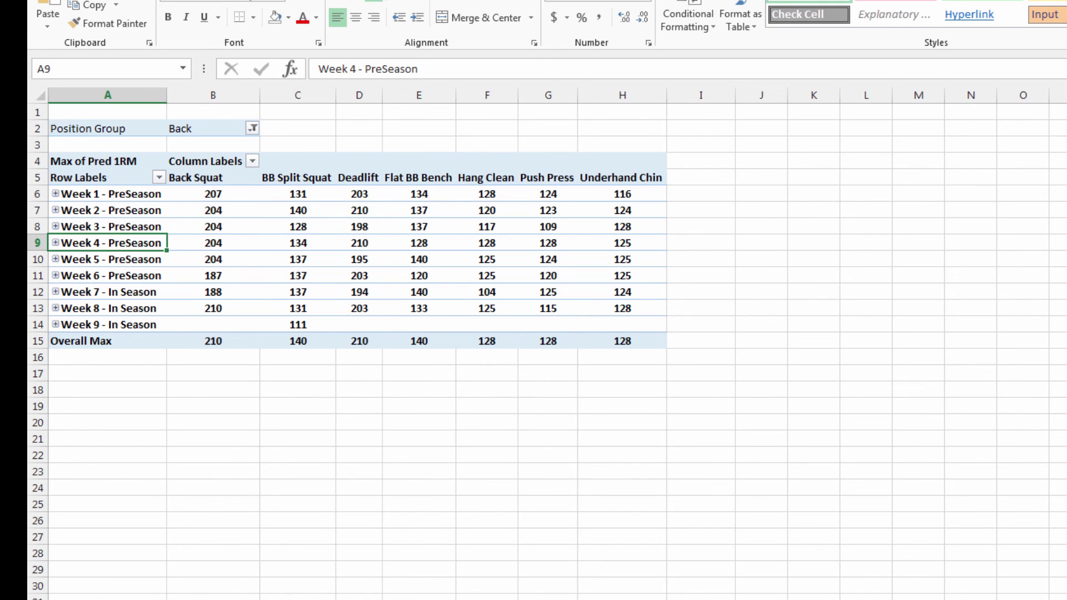
key("ctrl+Page_Down")
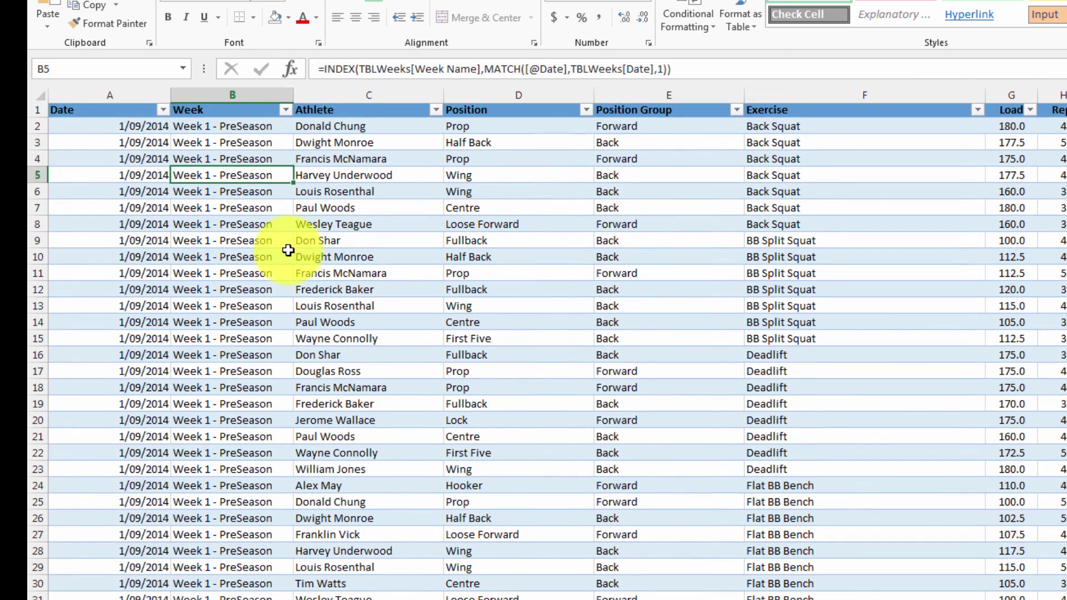